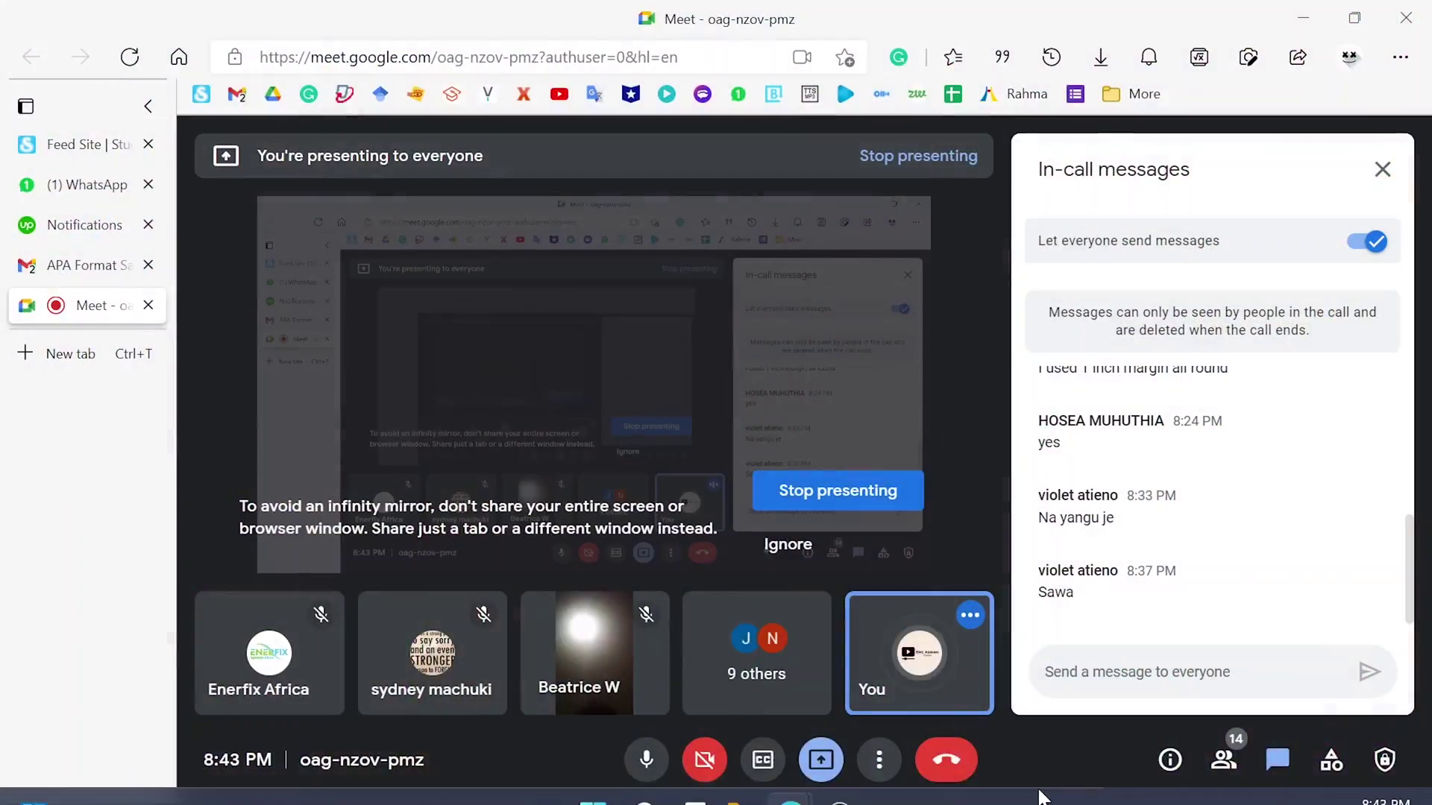
- Launch Word from the Start menu and create a new blank document
click(593, 779)
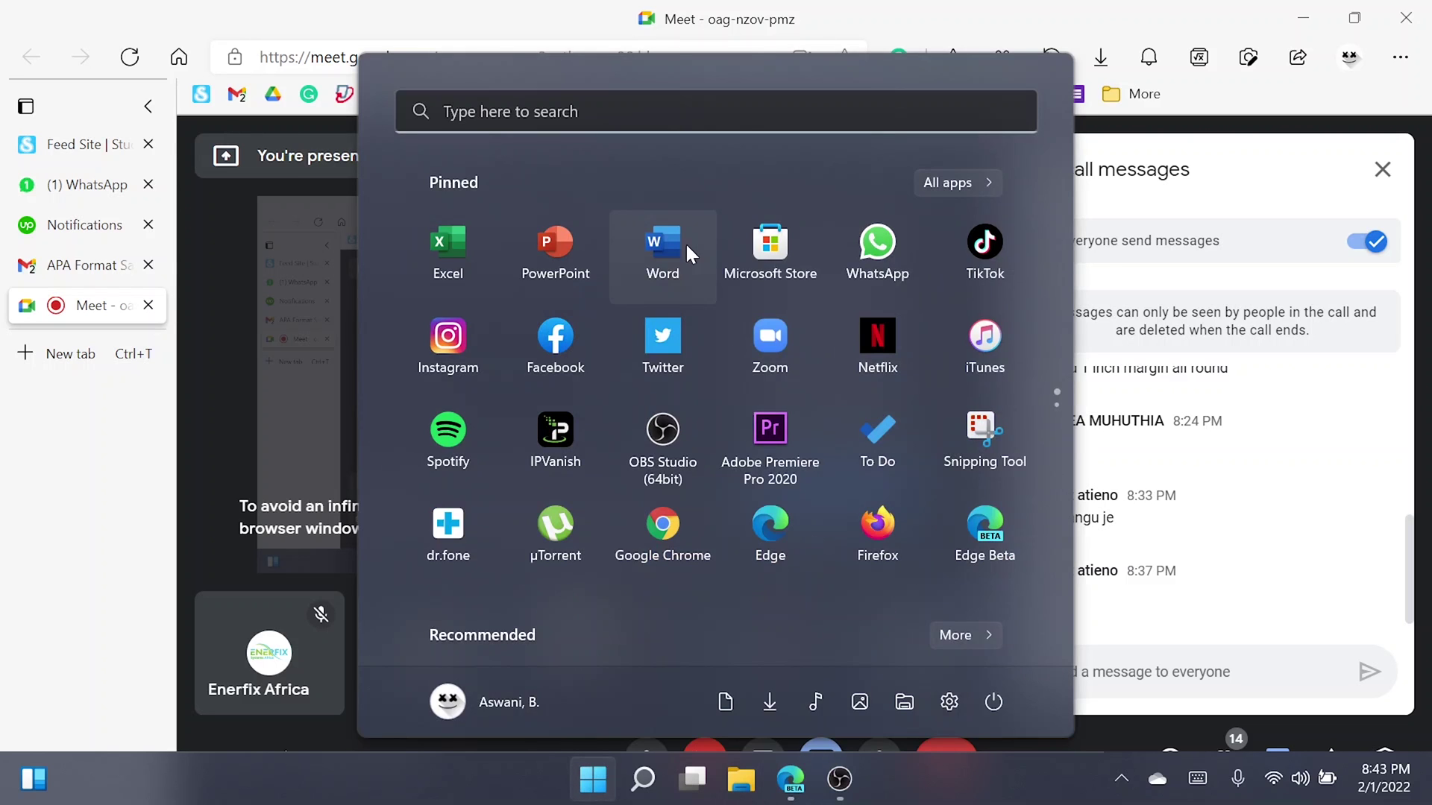
click(685, 242)
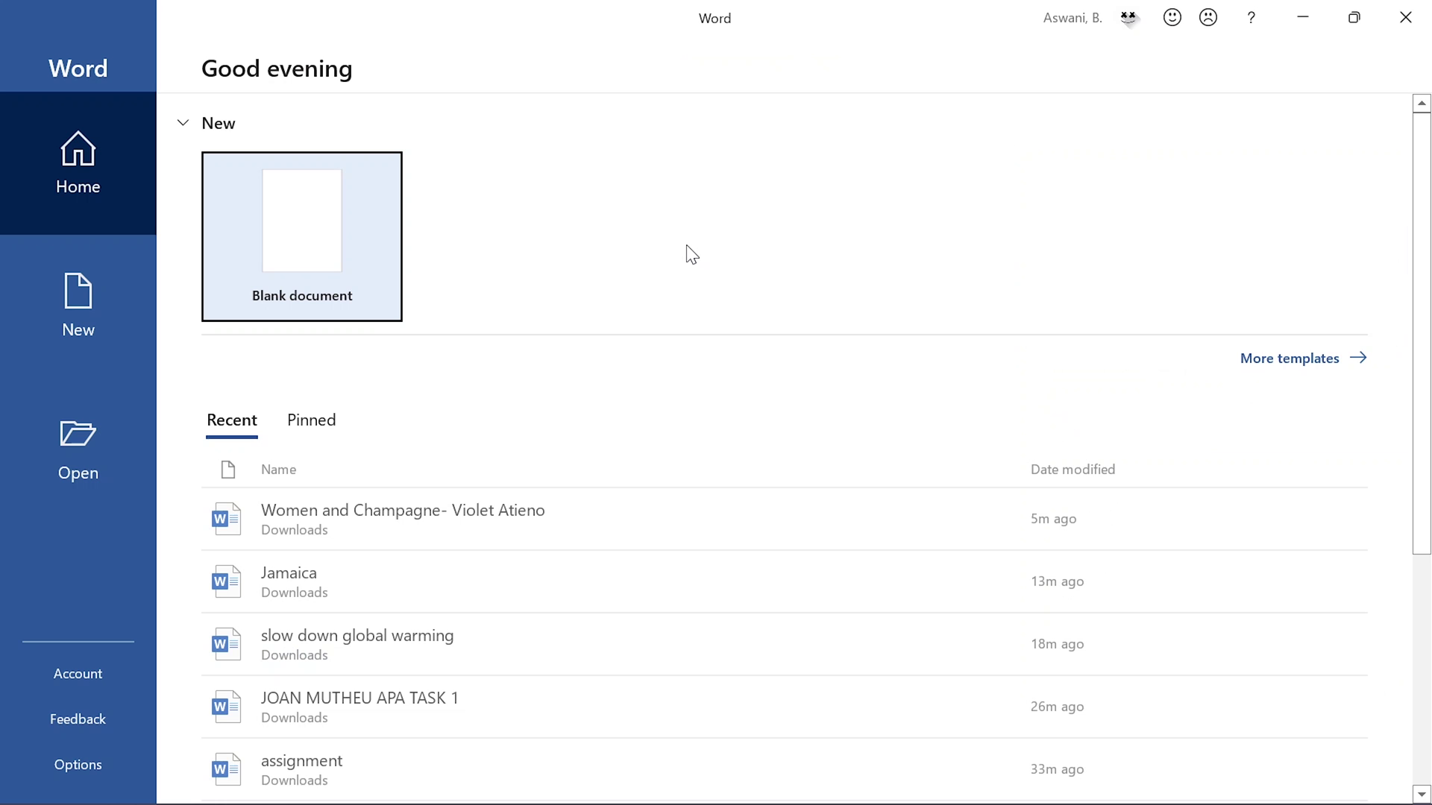
click(351, 259)
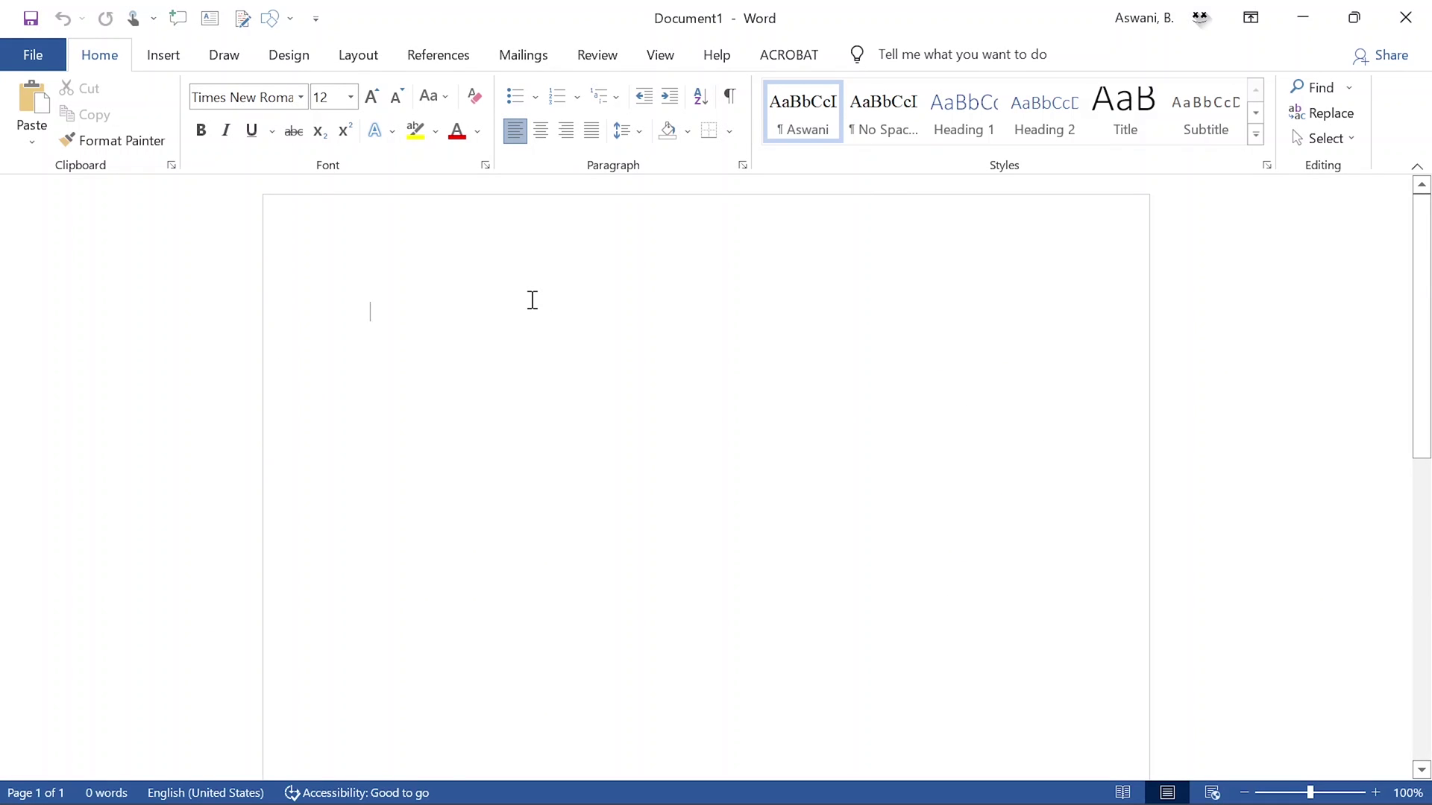
- Set the document's font to Calibri at 11 pt, checking the line spacing options without changing them
click(304, 98)
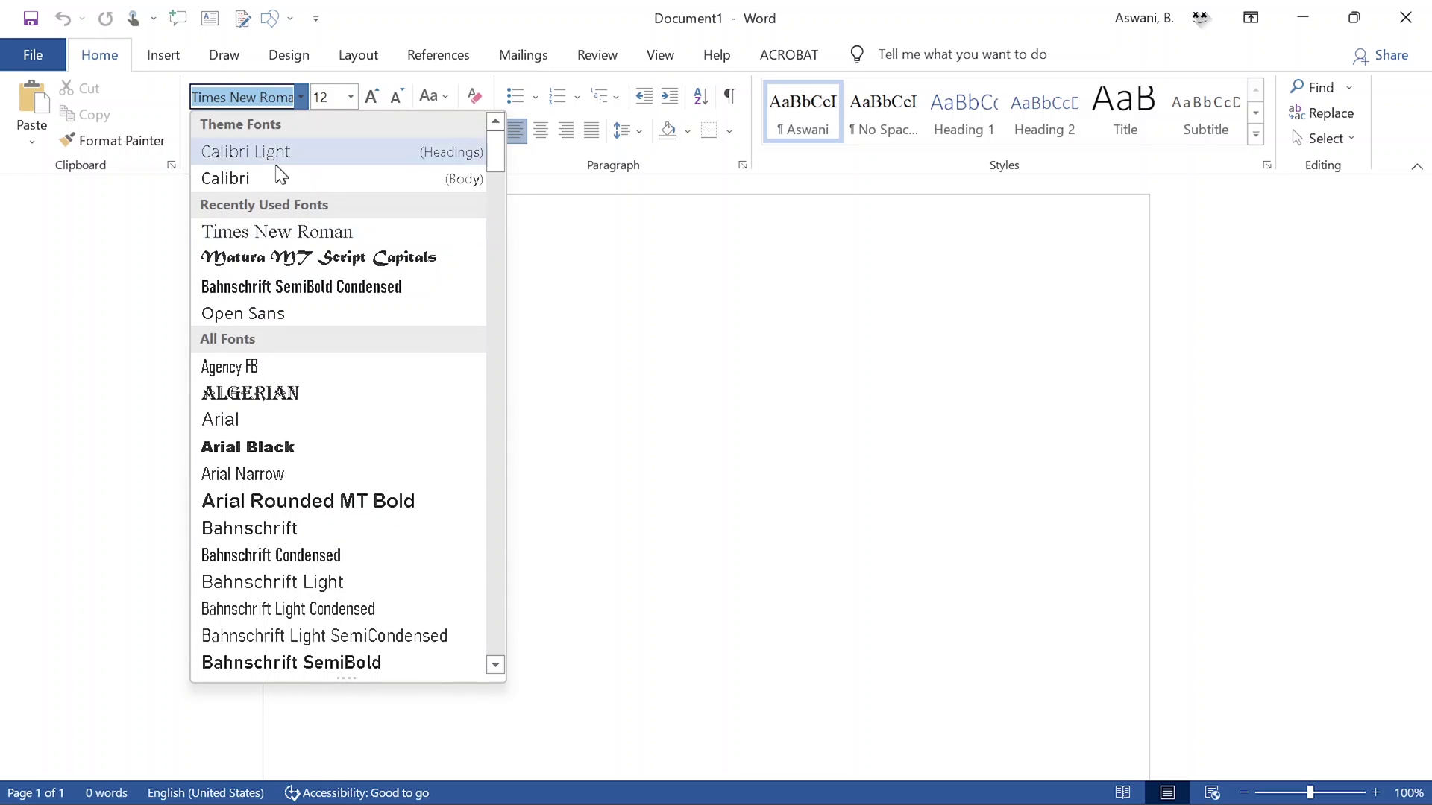
click(275, 167)
click(349, 97)
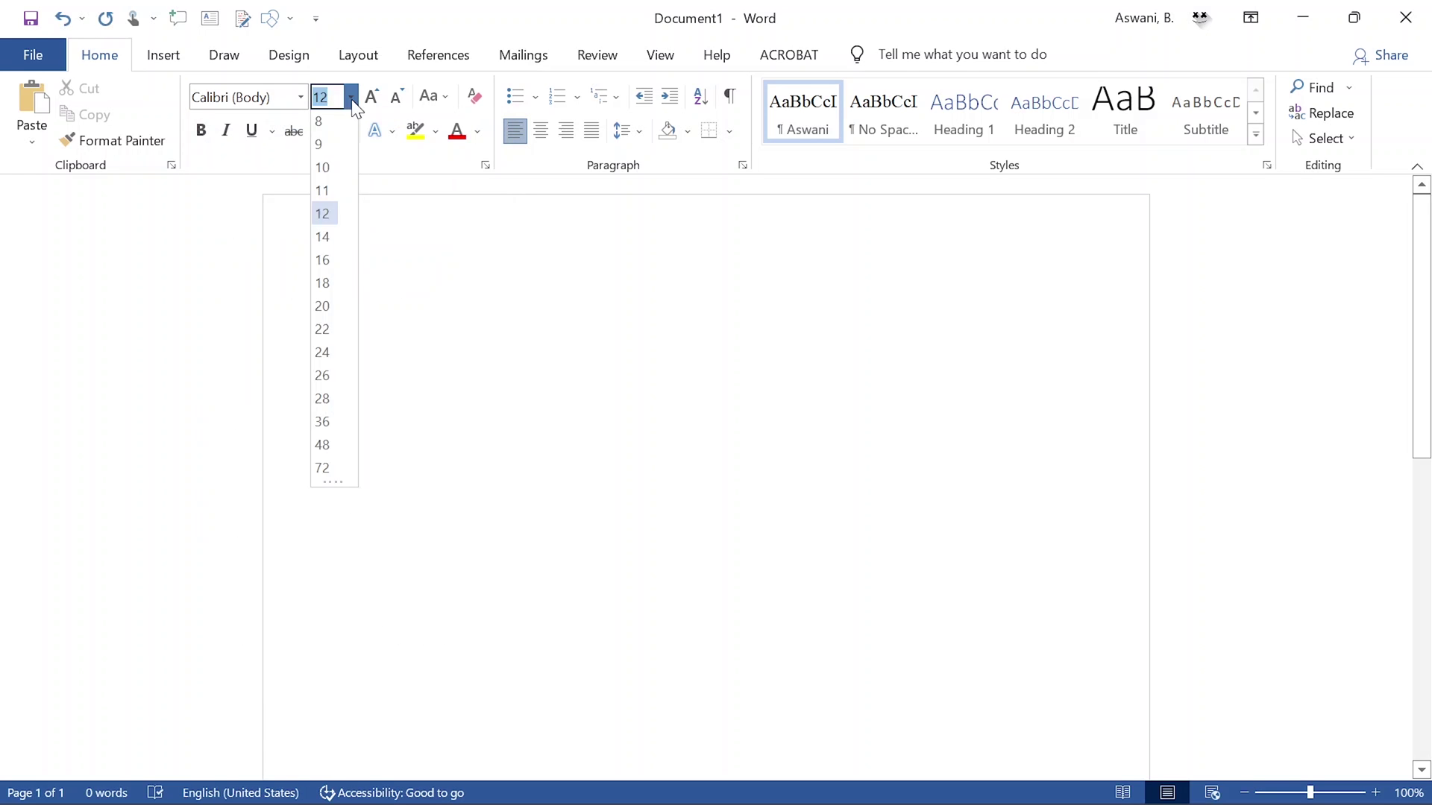
click(327, 188)
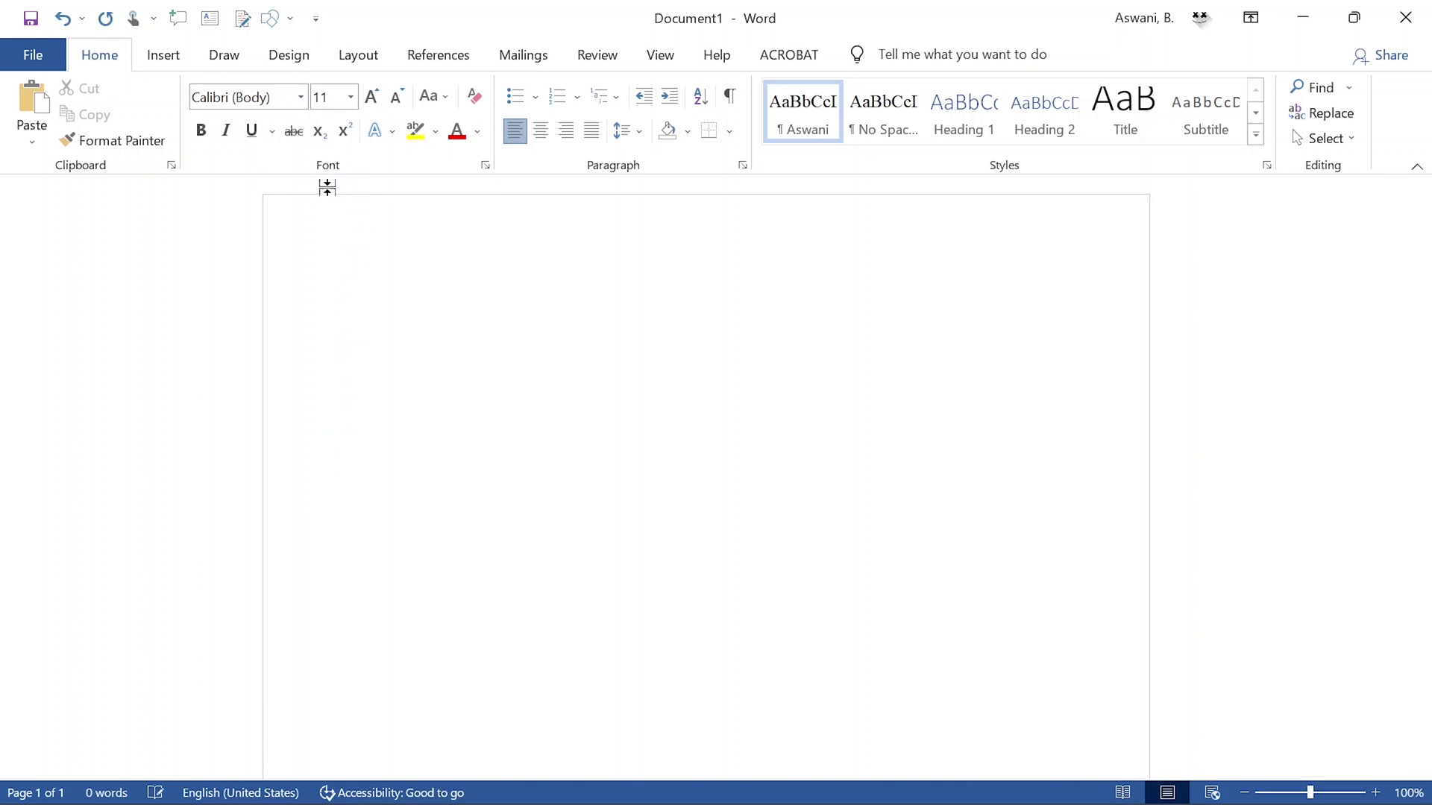
click(640, 132)
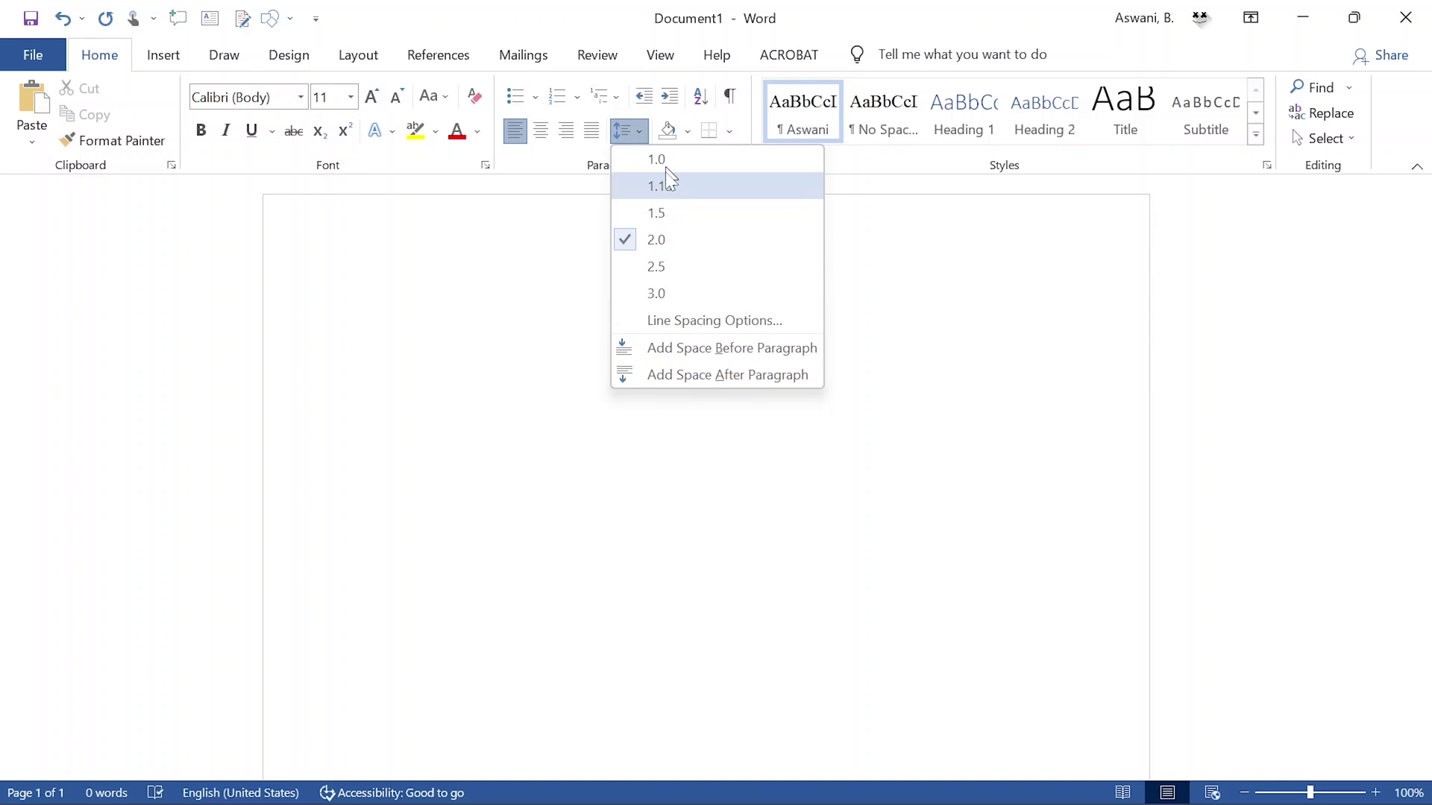
click(663, 216)
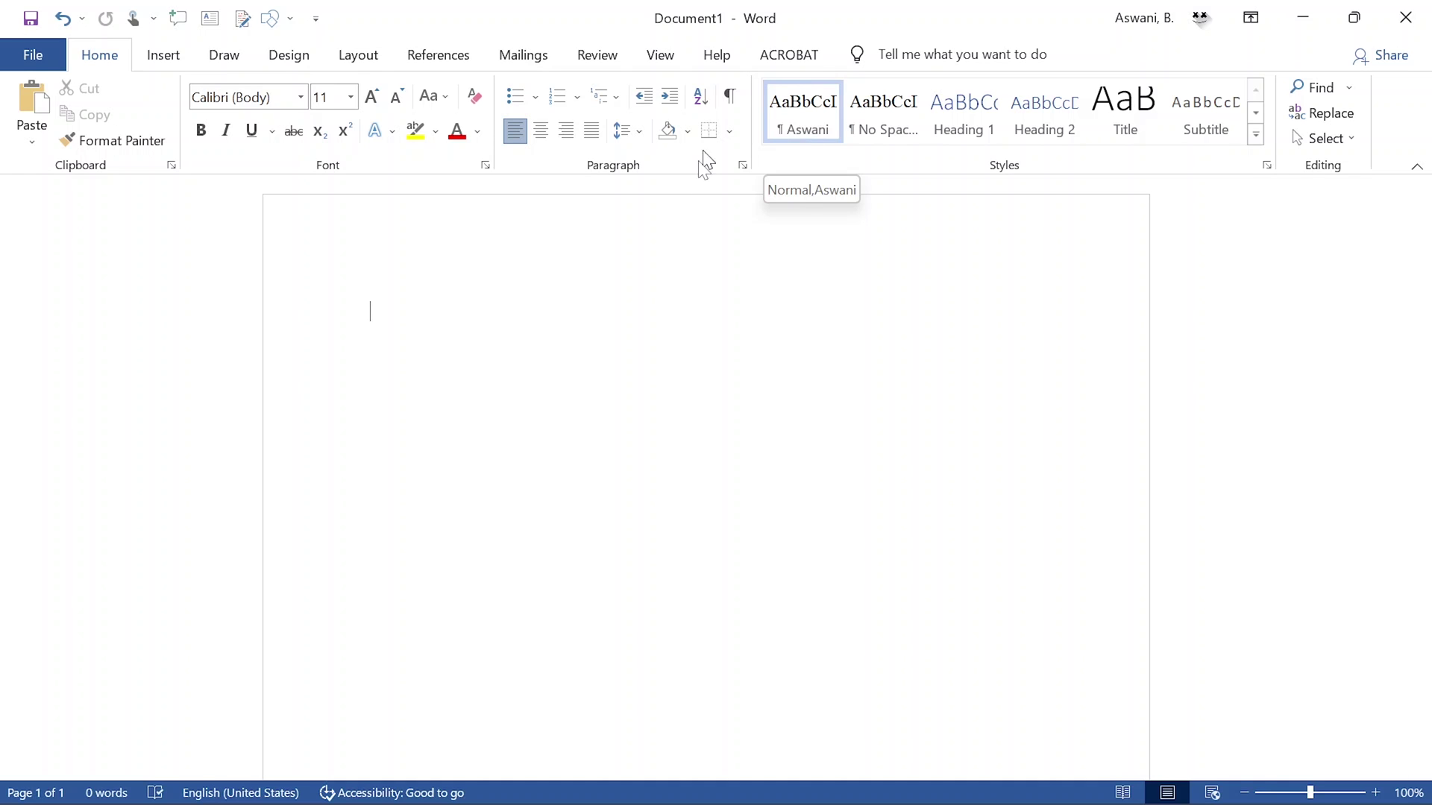
- Modify the Normal,Aswani style to Calibri (Body), 11 pt, with single line spacing
right_click(800, 109)
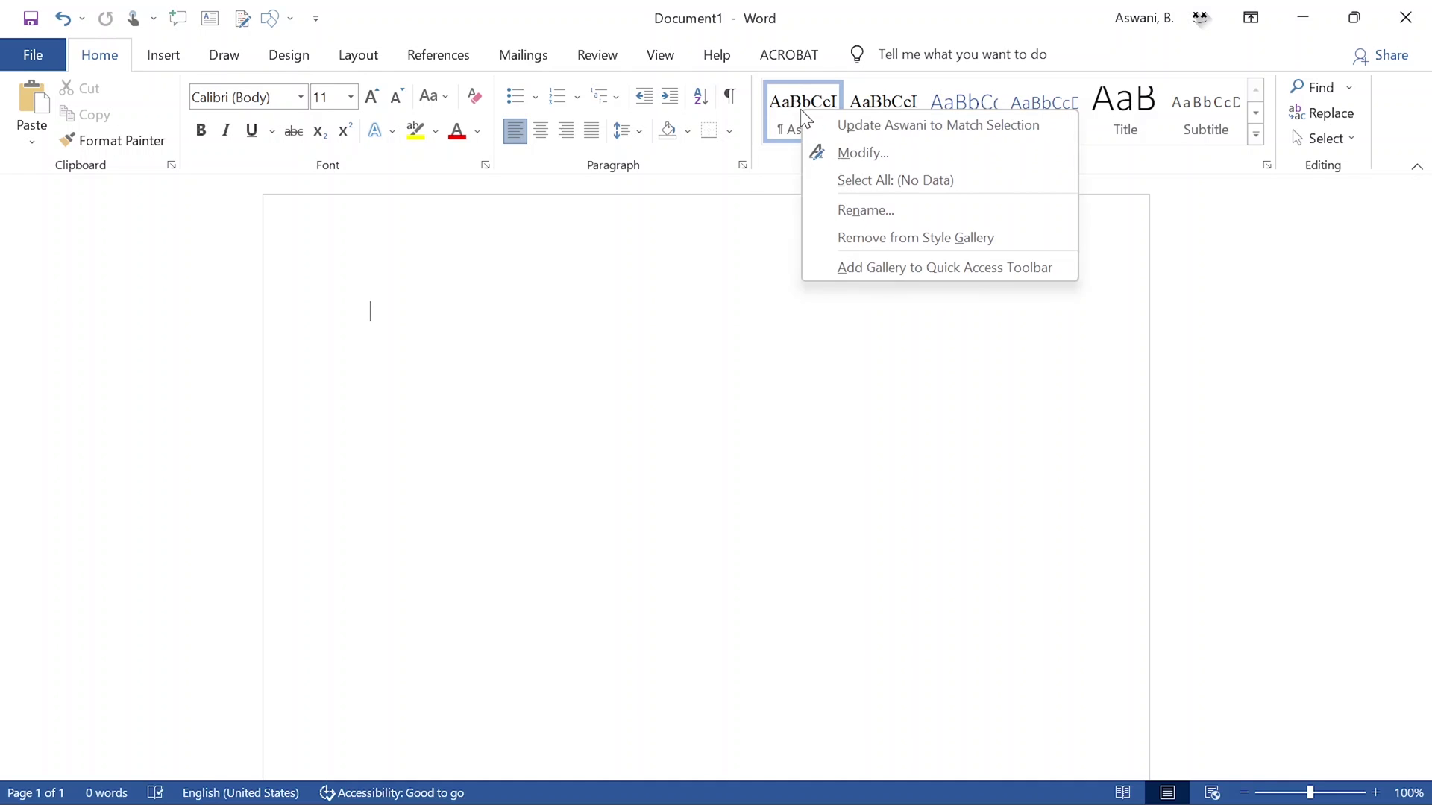
click(875, 157)
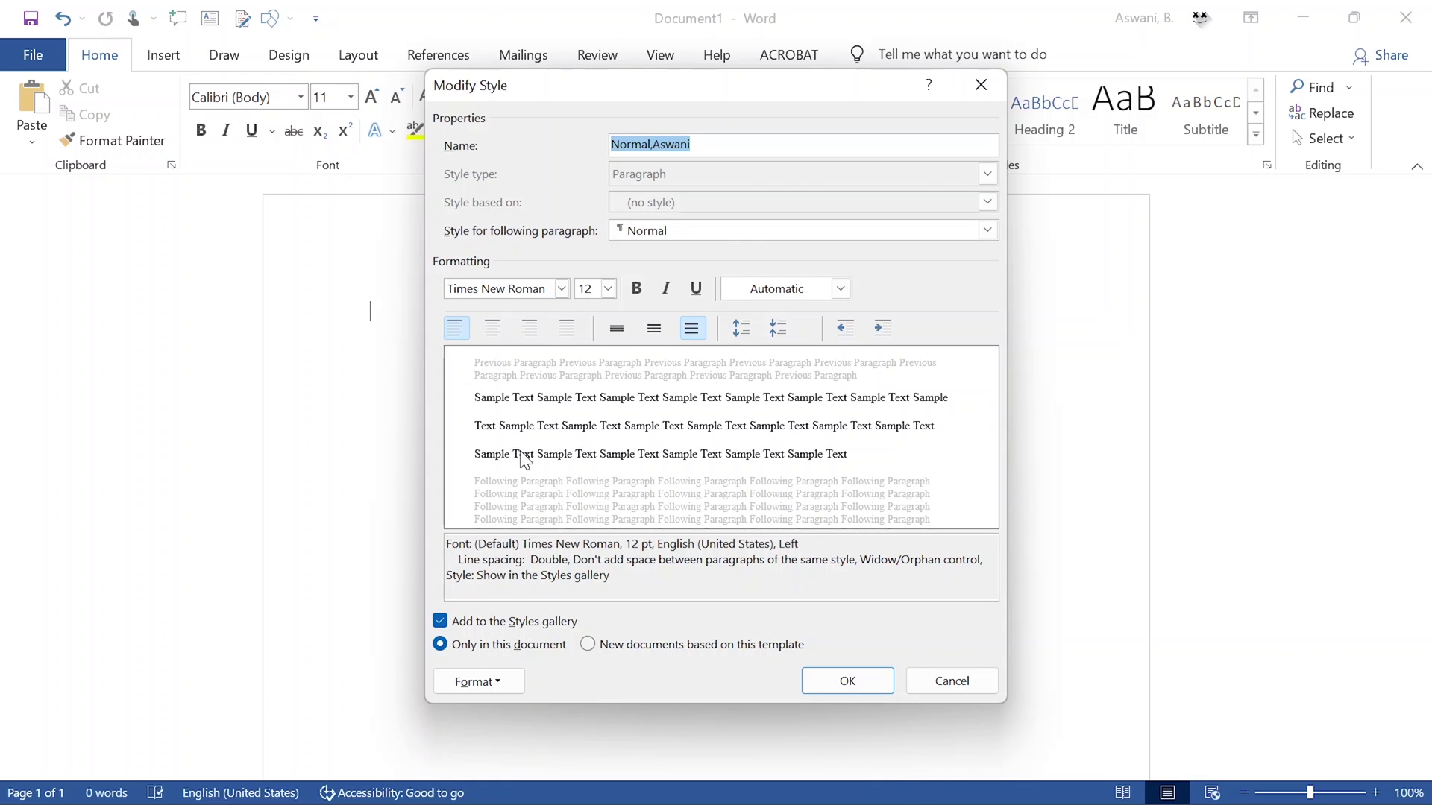
click(562, 289)
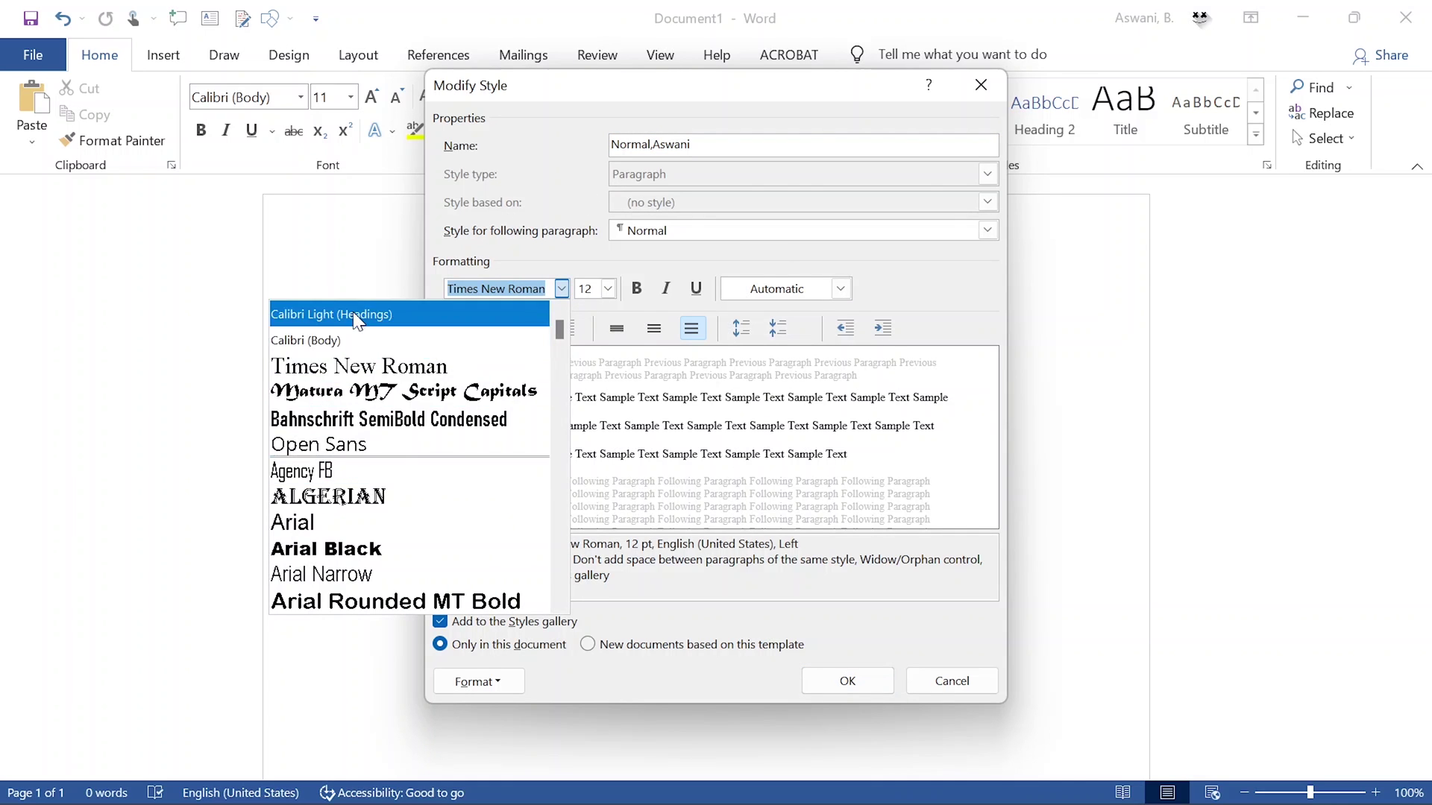
click(306, 340)
click(608, 288)
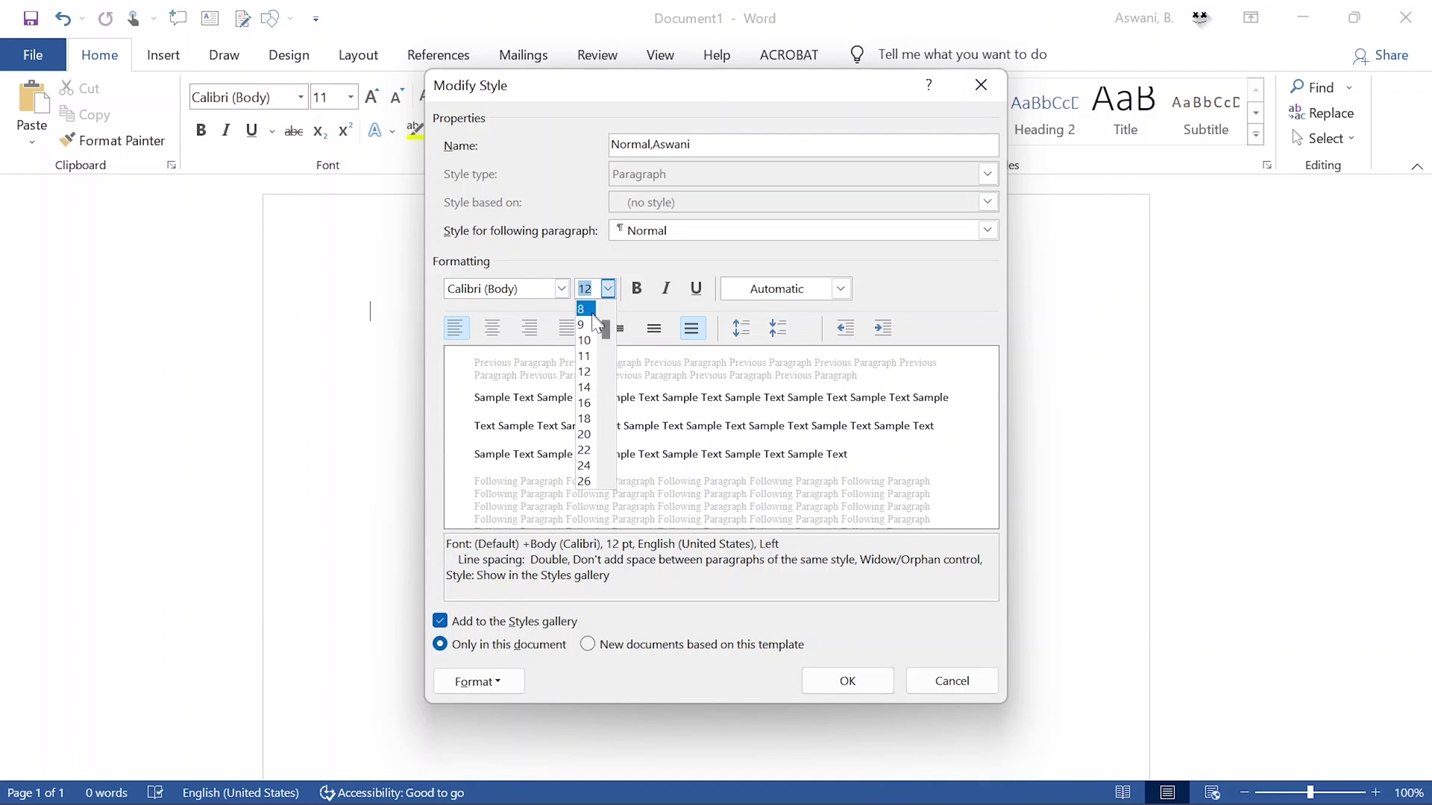
click(619, 334)
click(618, 332)
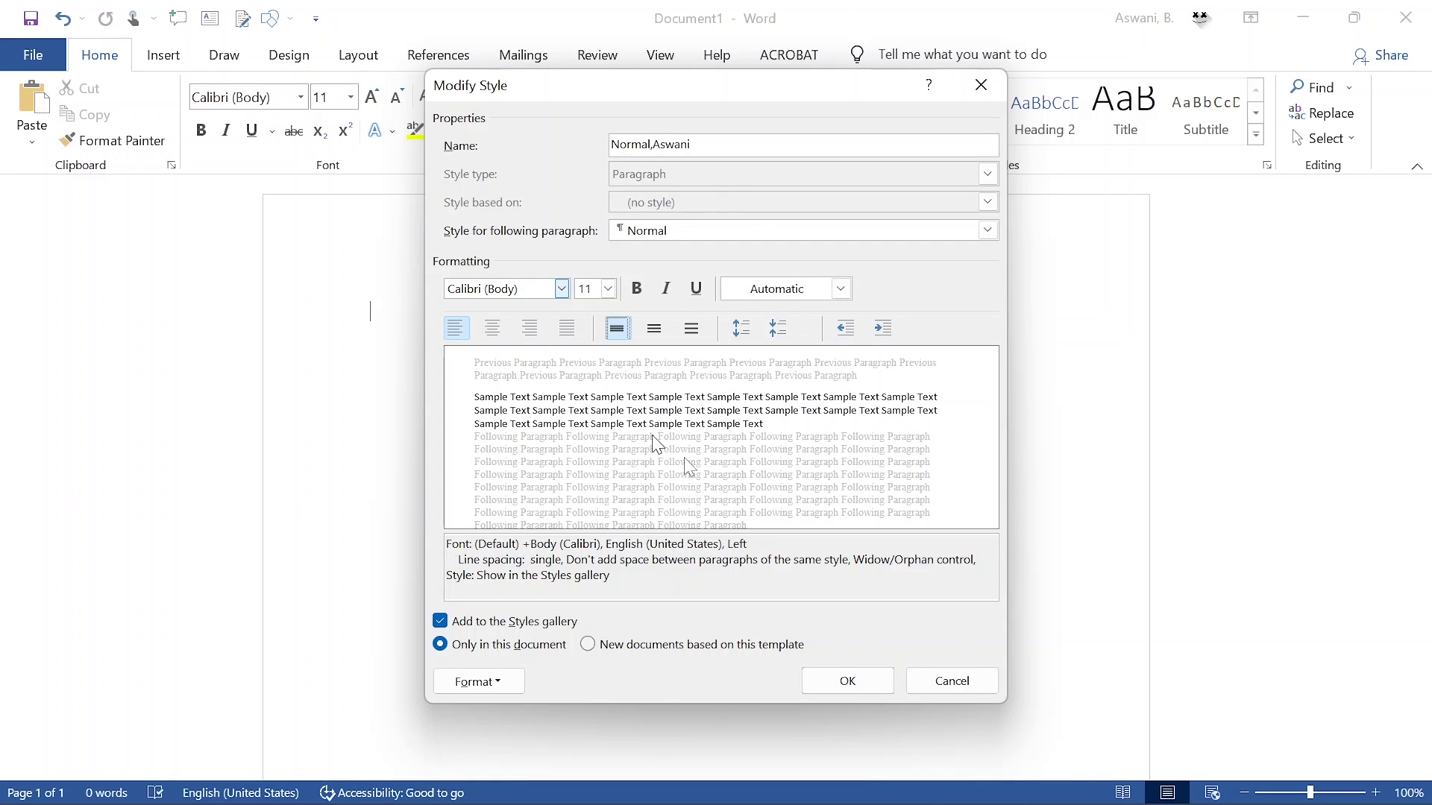
- Clear the style's name and type a new name for it
click(712, 150)
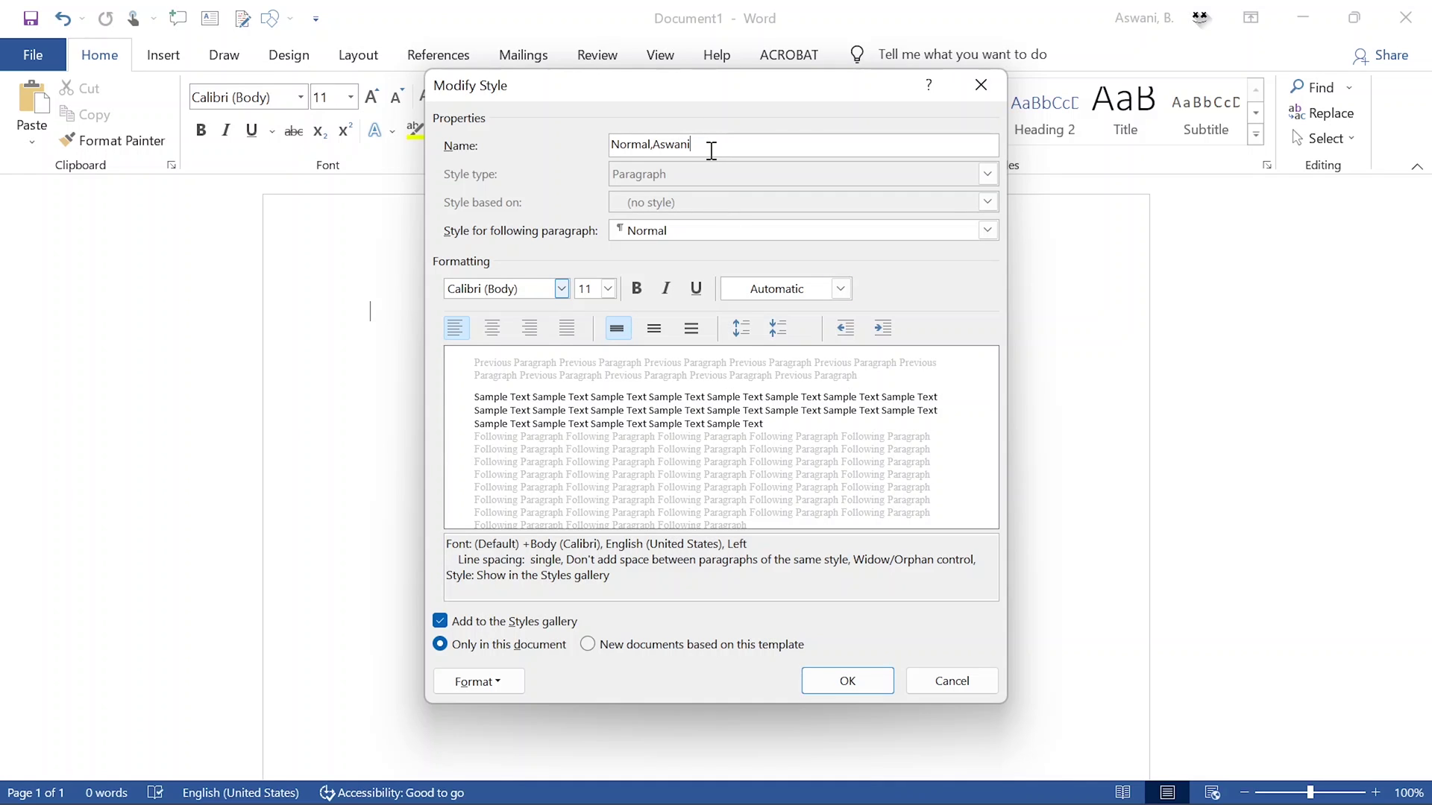
key(BackSpace)
key(BackSpace)
key(BackSpace)
key(BackSpace)
key(BackSpace)
key(BackSpace)
key(BackSpace)
key(BackSpace)
key(BackSpace)
key(BackSpace)
key(BackSpace)
key(BackSpace)
key(BackSpace)
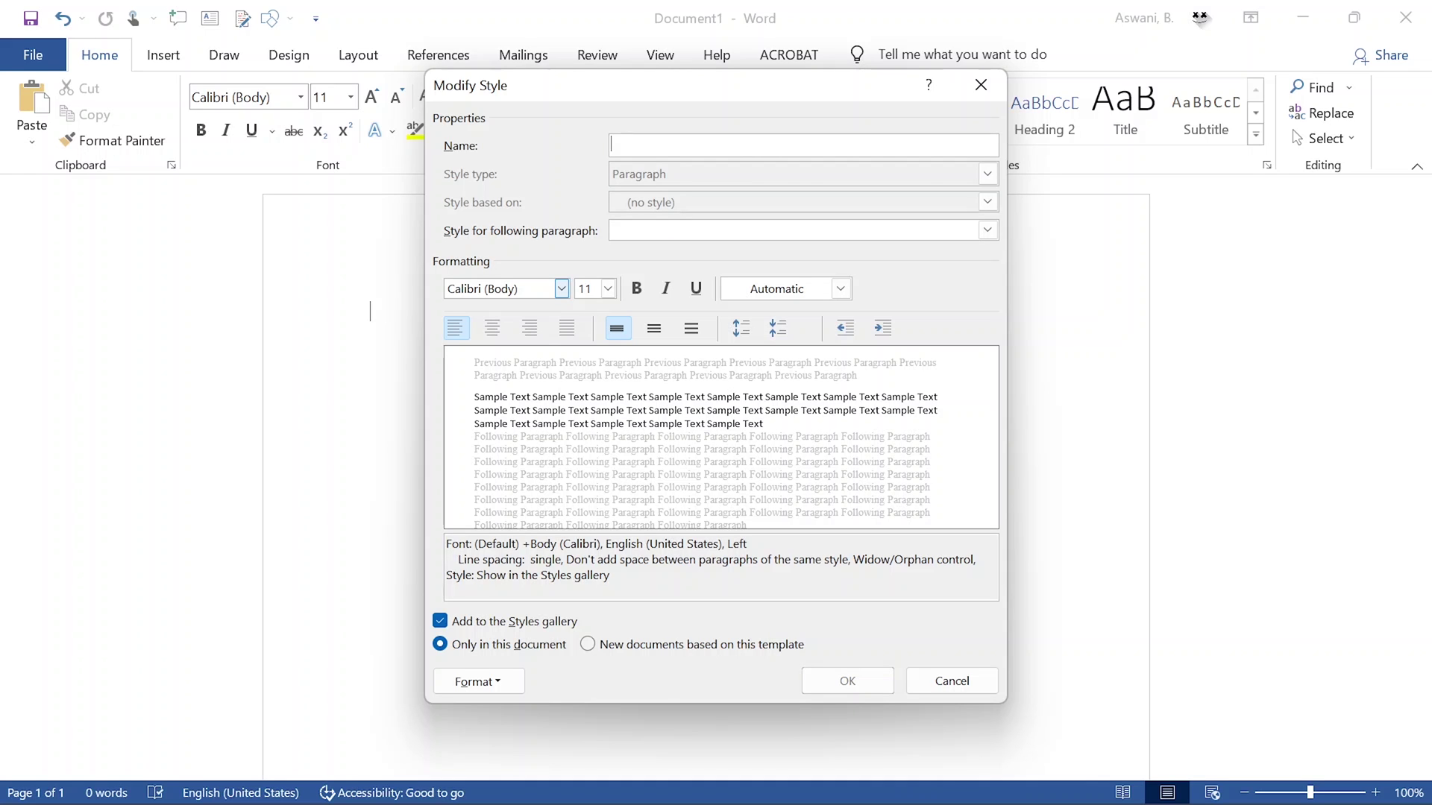
text(Joan)
- Change the style's font to Times New Roman
click(562, 288)
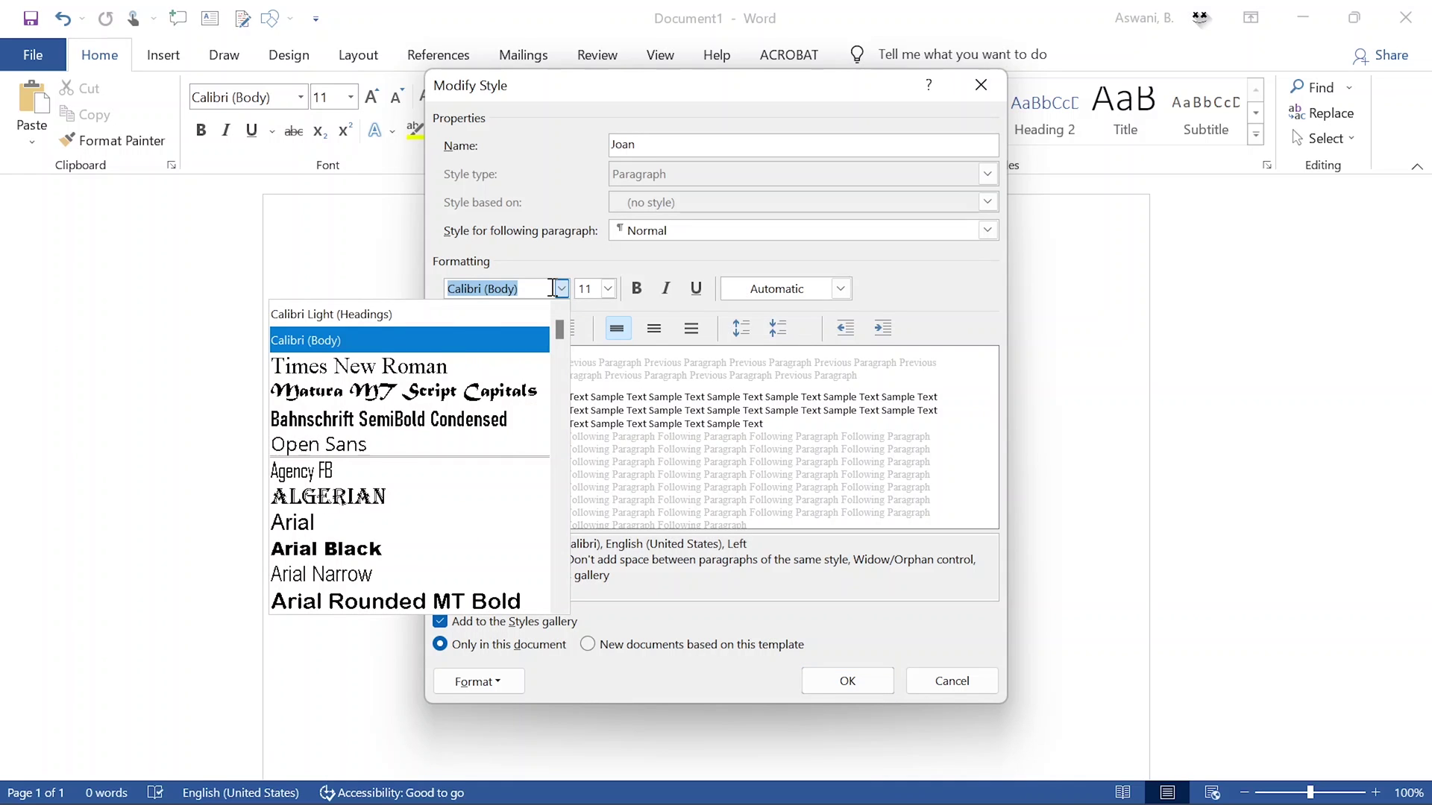
scroll(406, 462, down, 3)
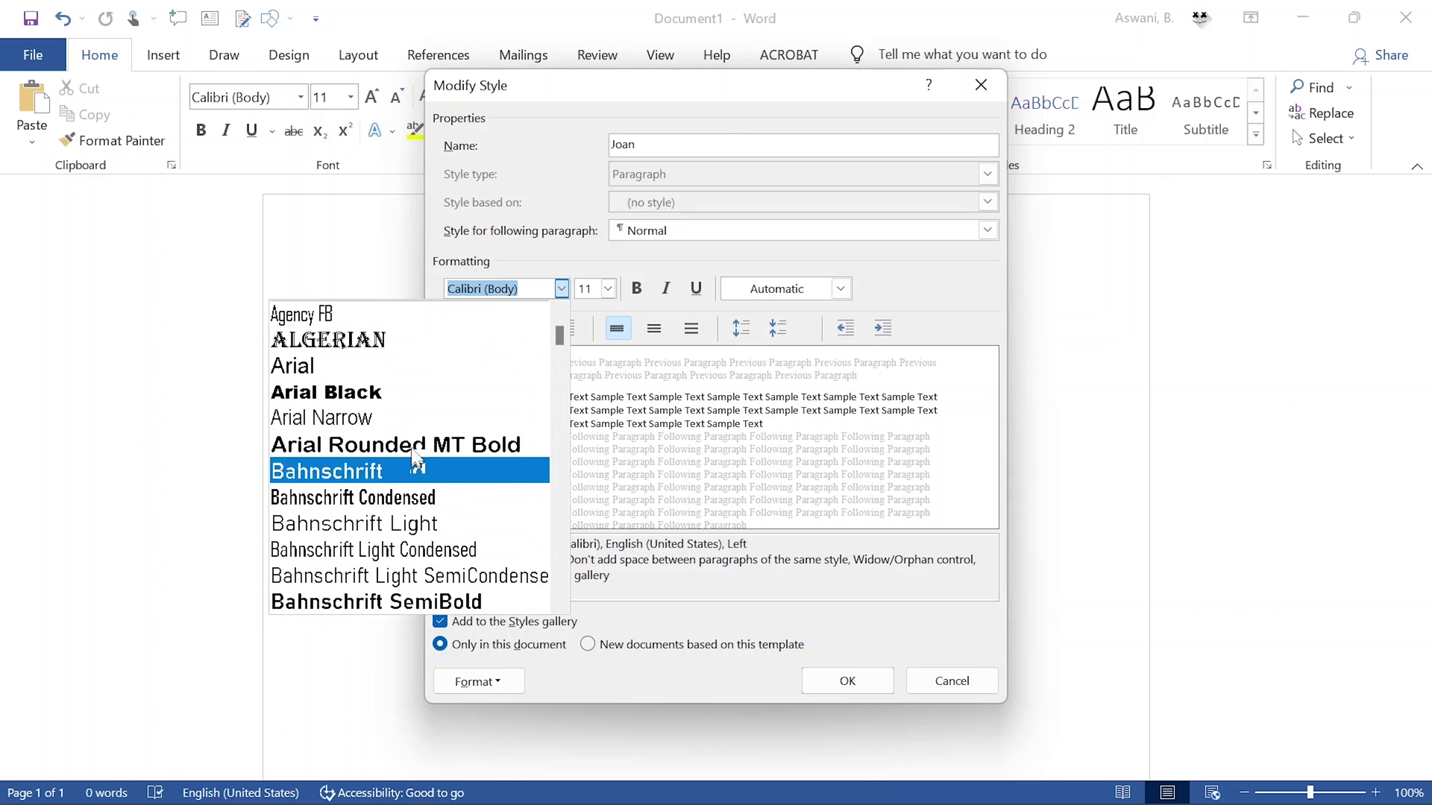
scroll(411, 405, up, 3)
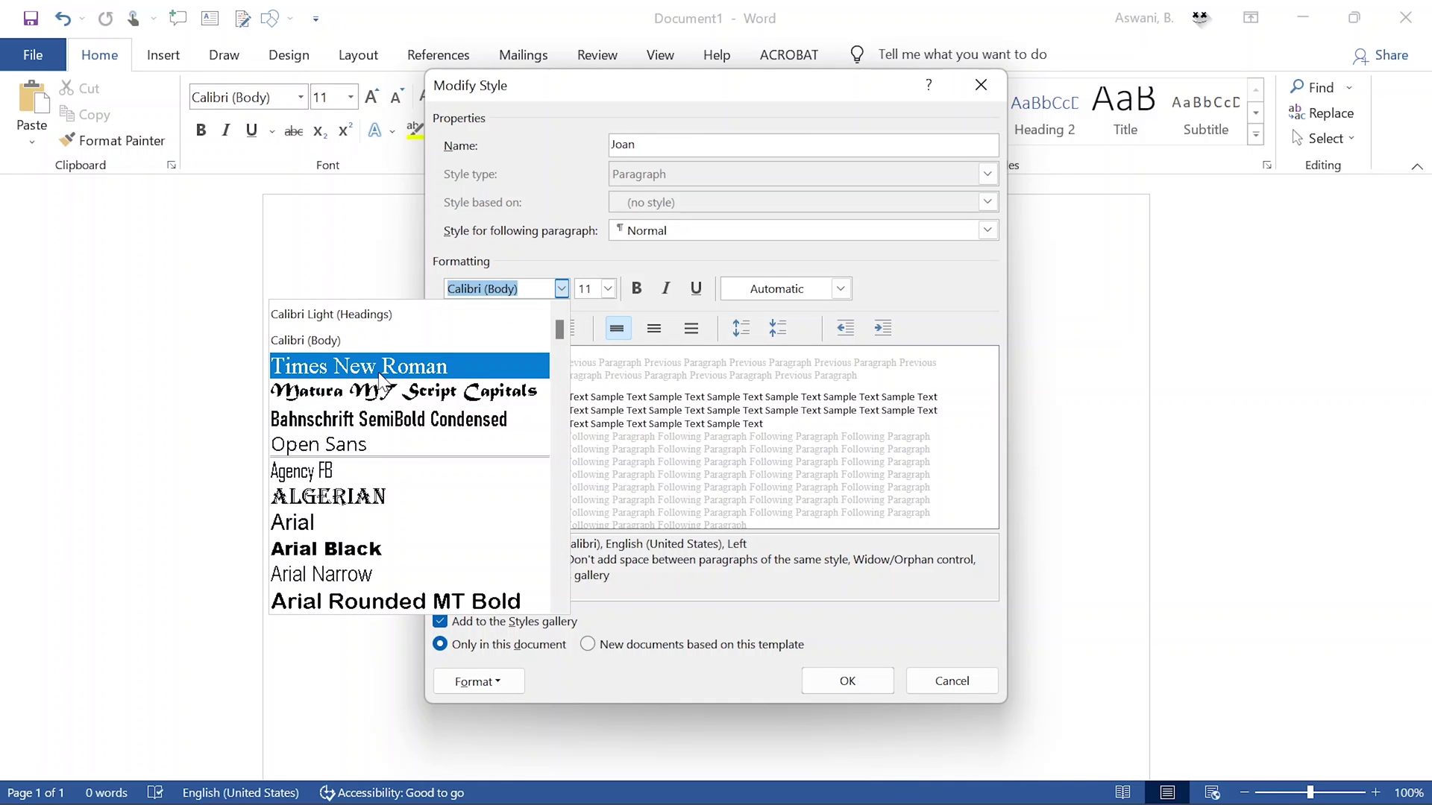
click(380, 377)
click(560, 289)
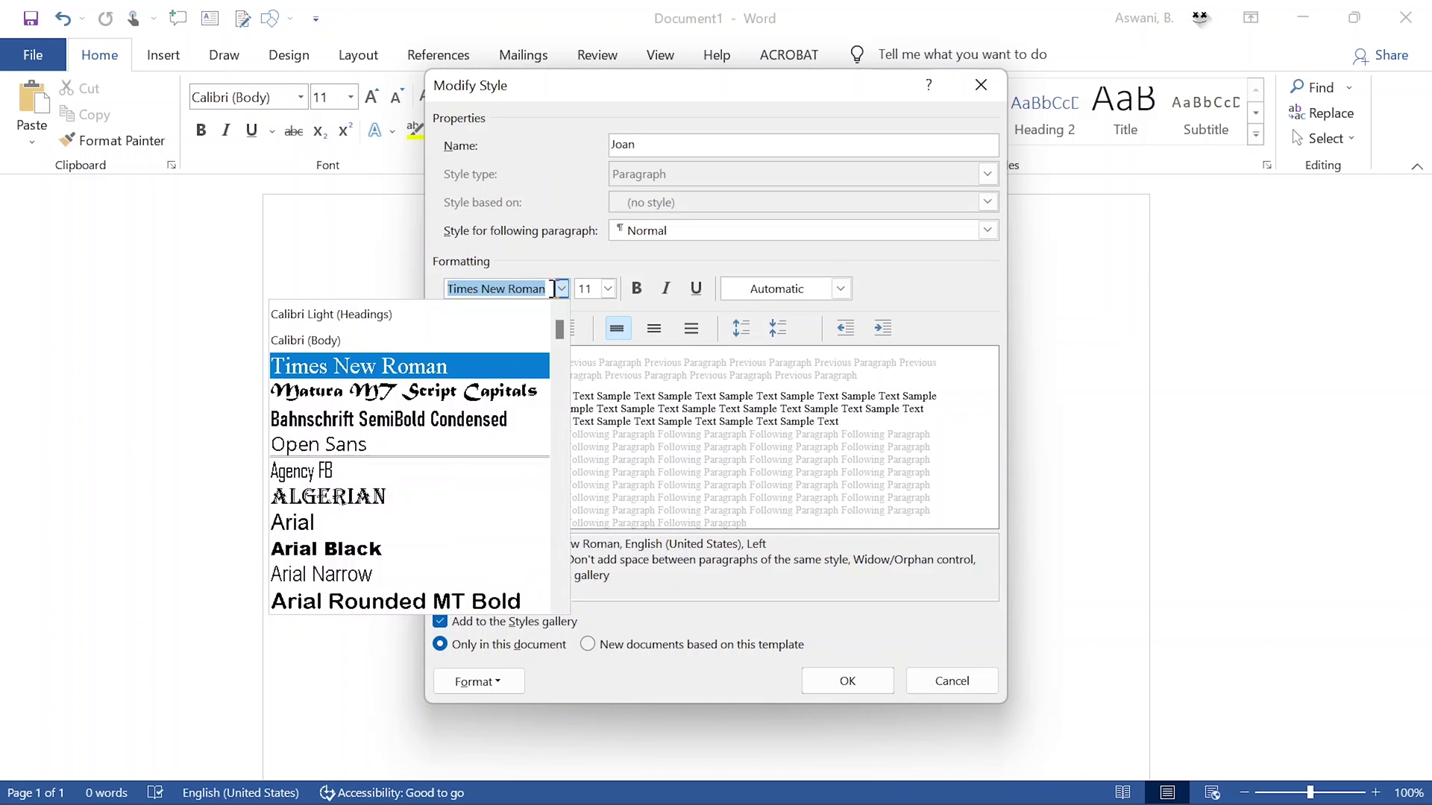
scroll(402, 435, down, 10)
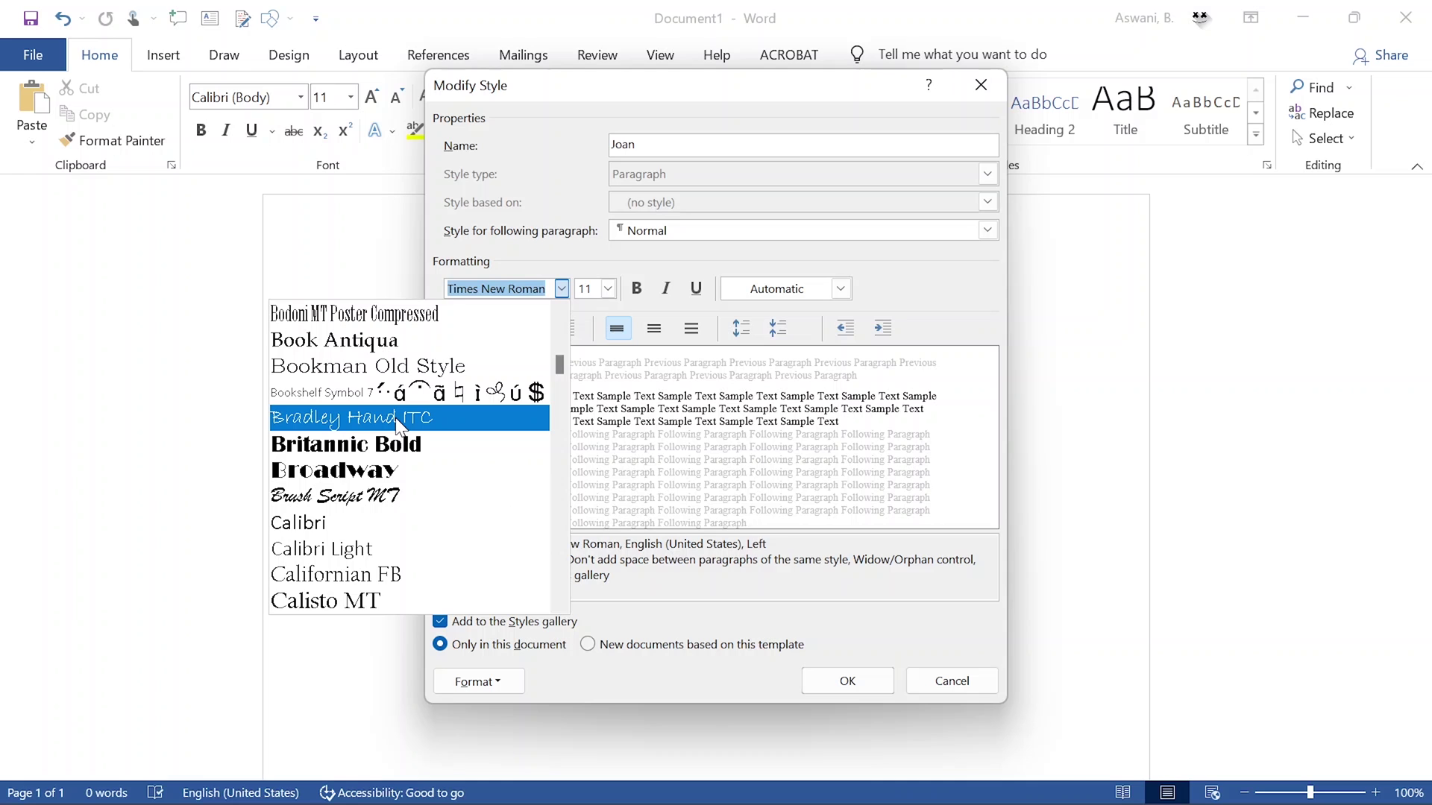
text(Ti)
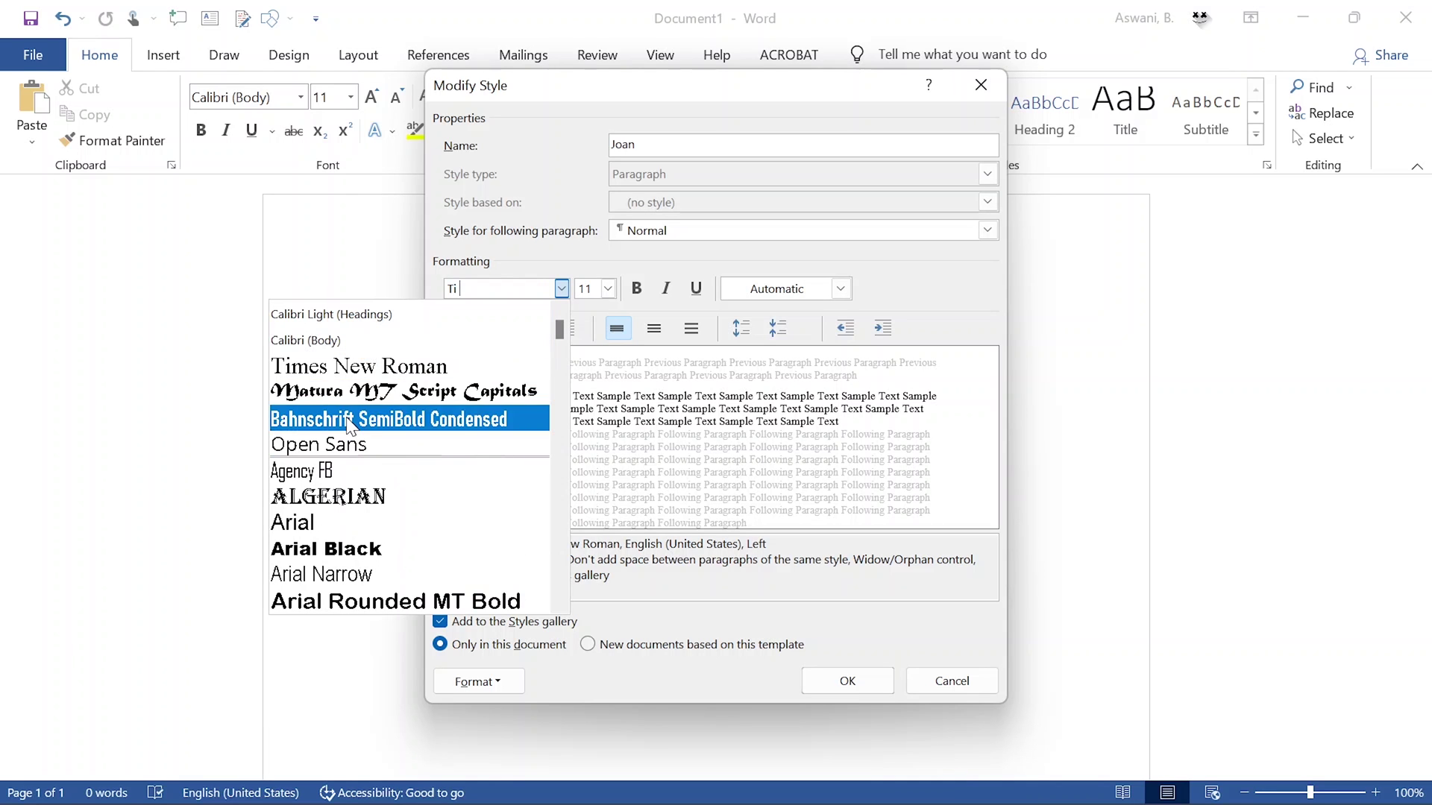
click(383, 391)
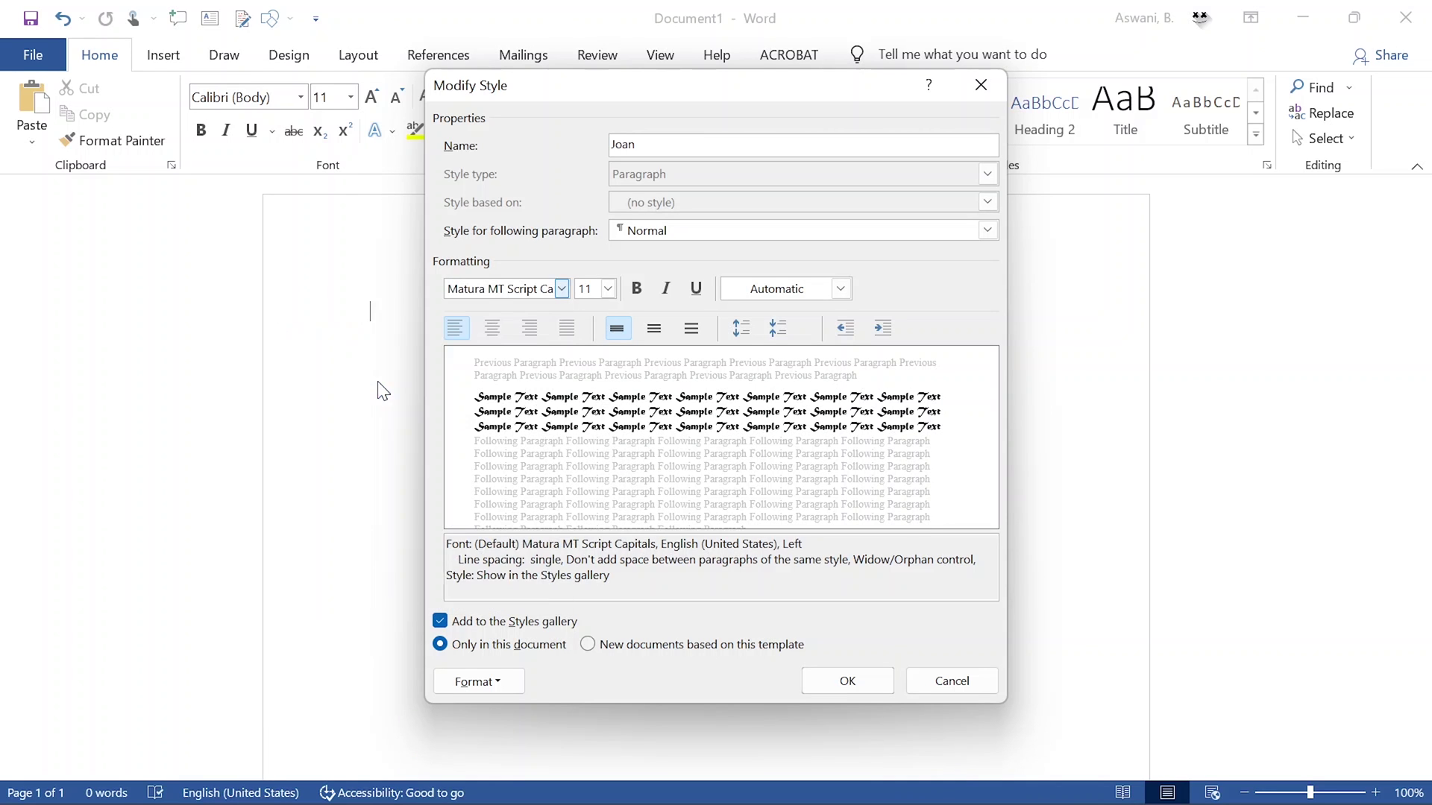
click(562, 288)
key(Down)
key(Return)
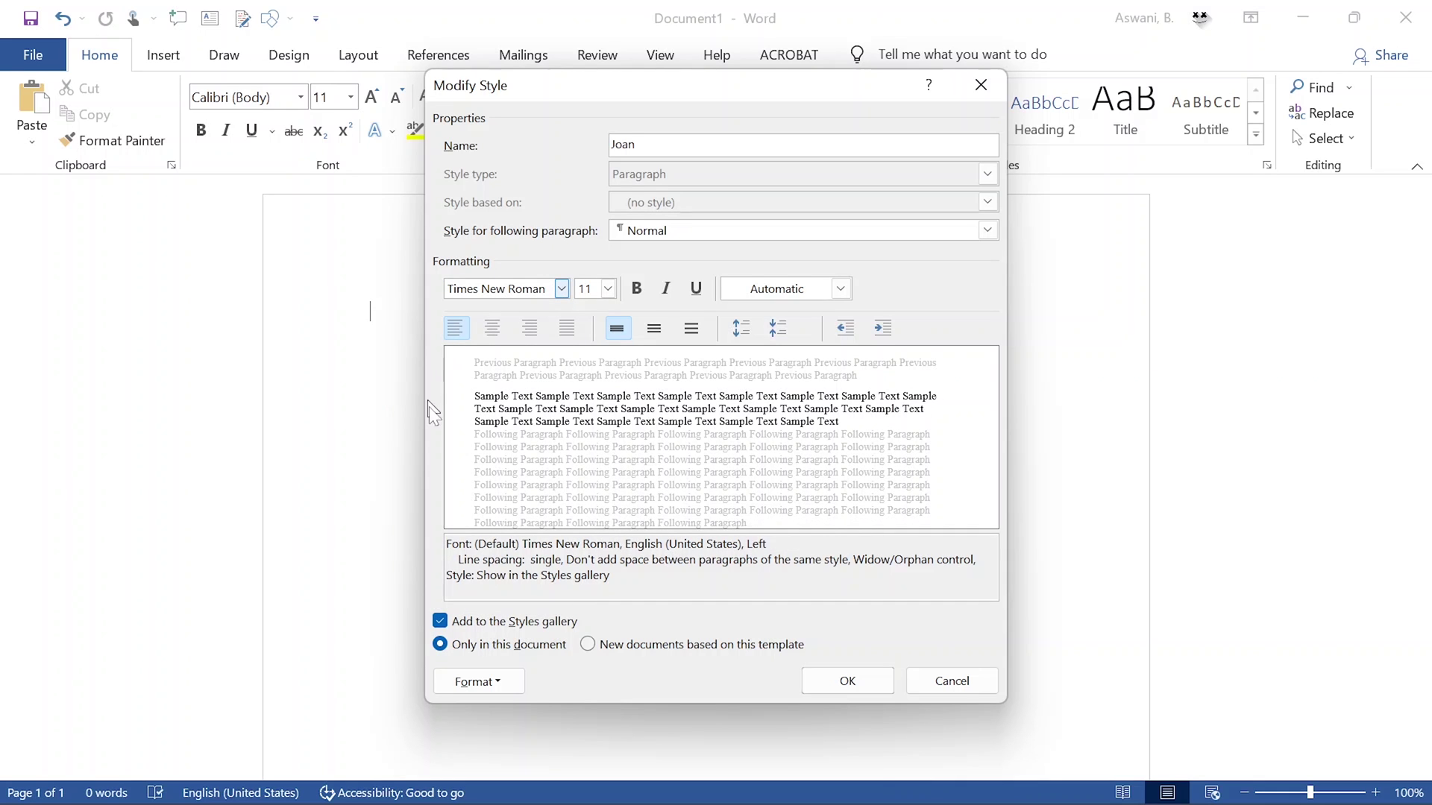
- Set the style's font size to 12 pt and keep the font colour Automatic
click(607, 289)
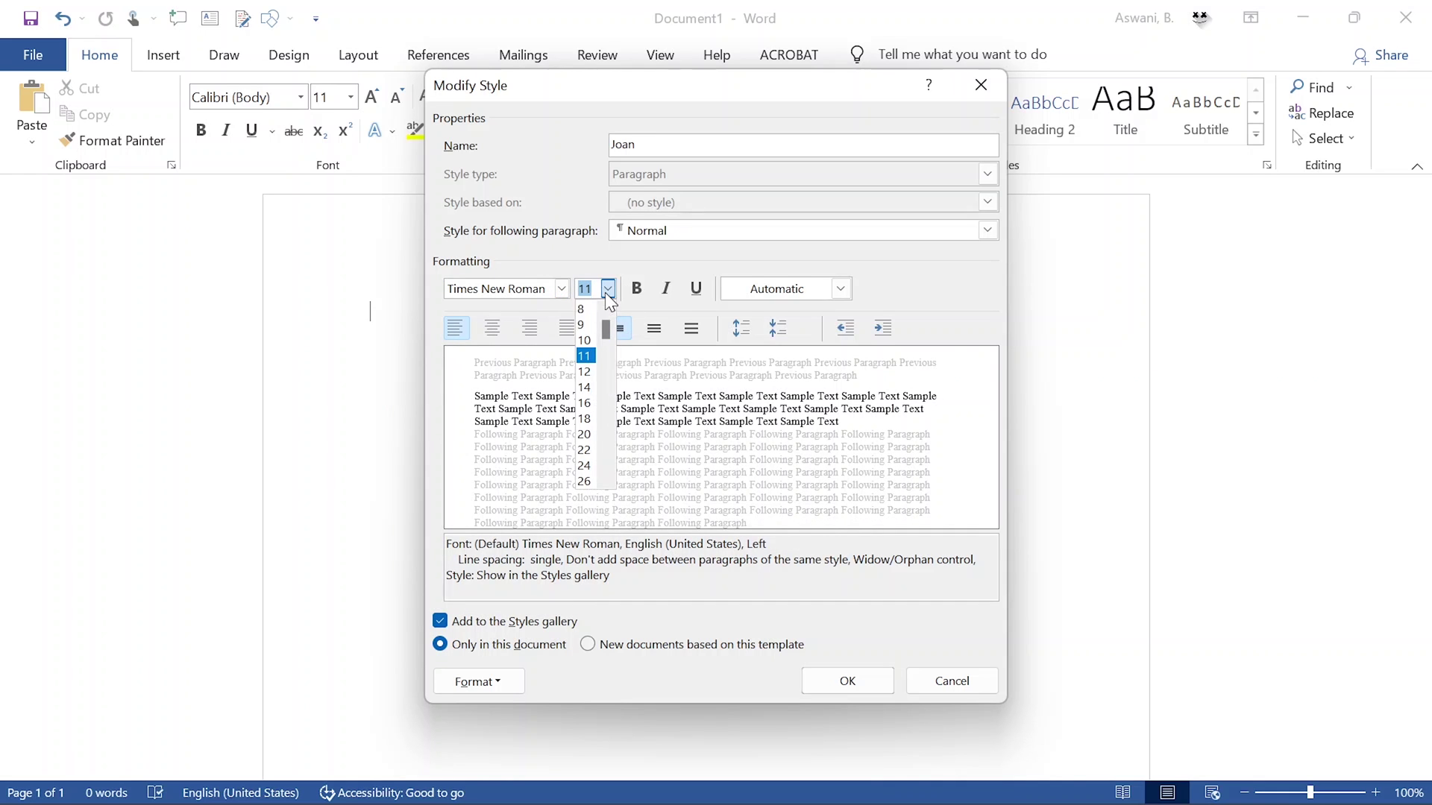
click(588, 375)
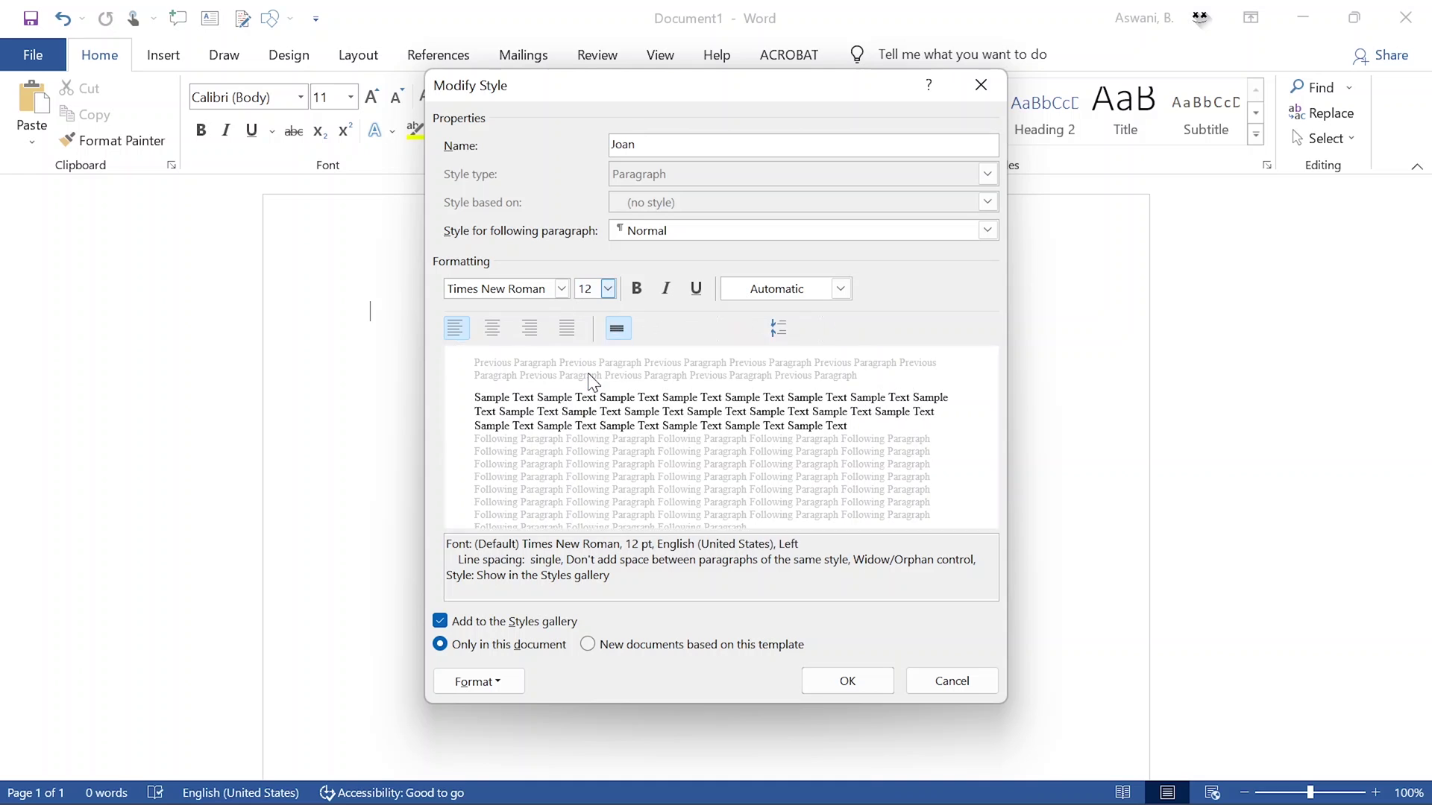
click(840, 289)
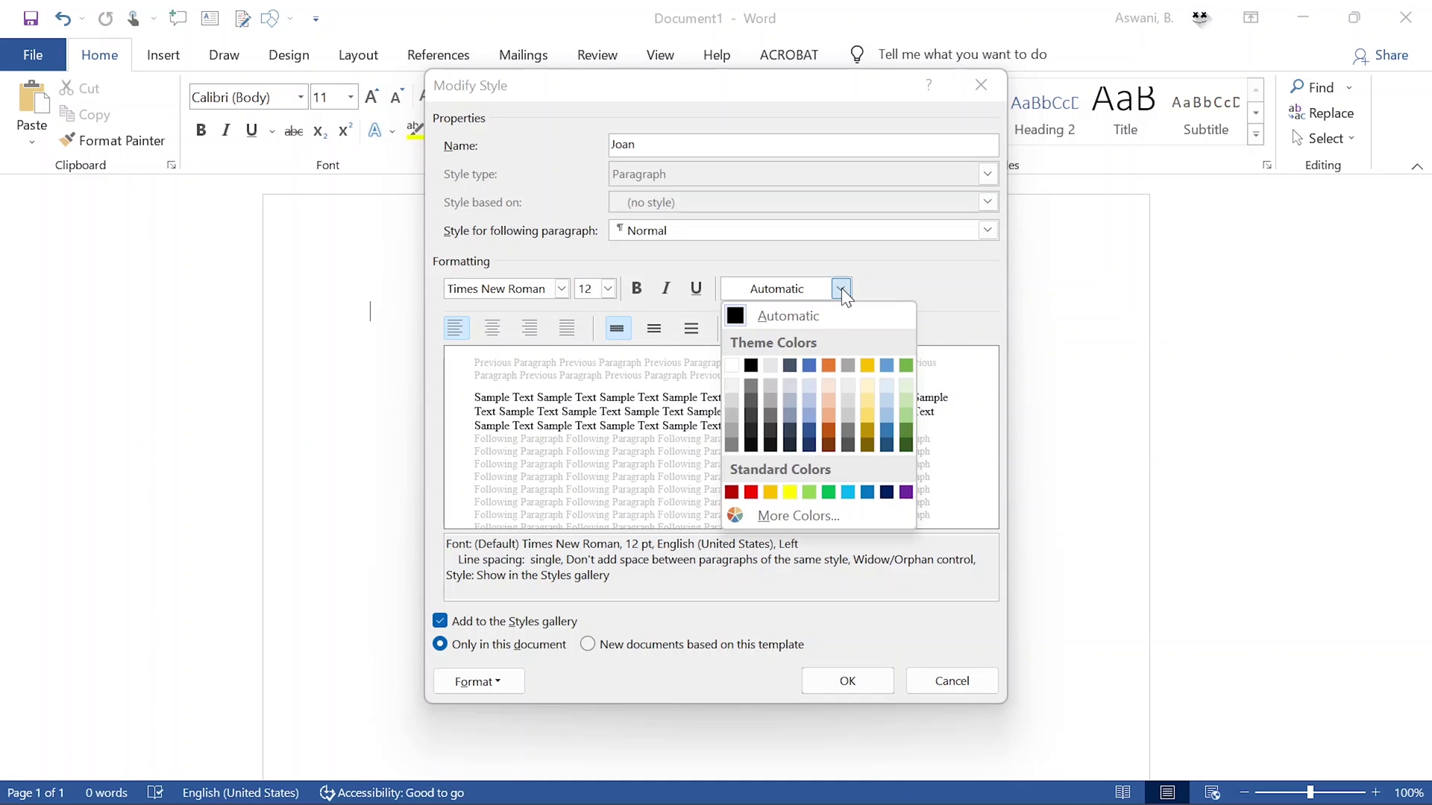
click(793, 316)
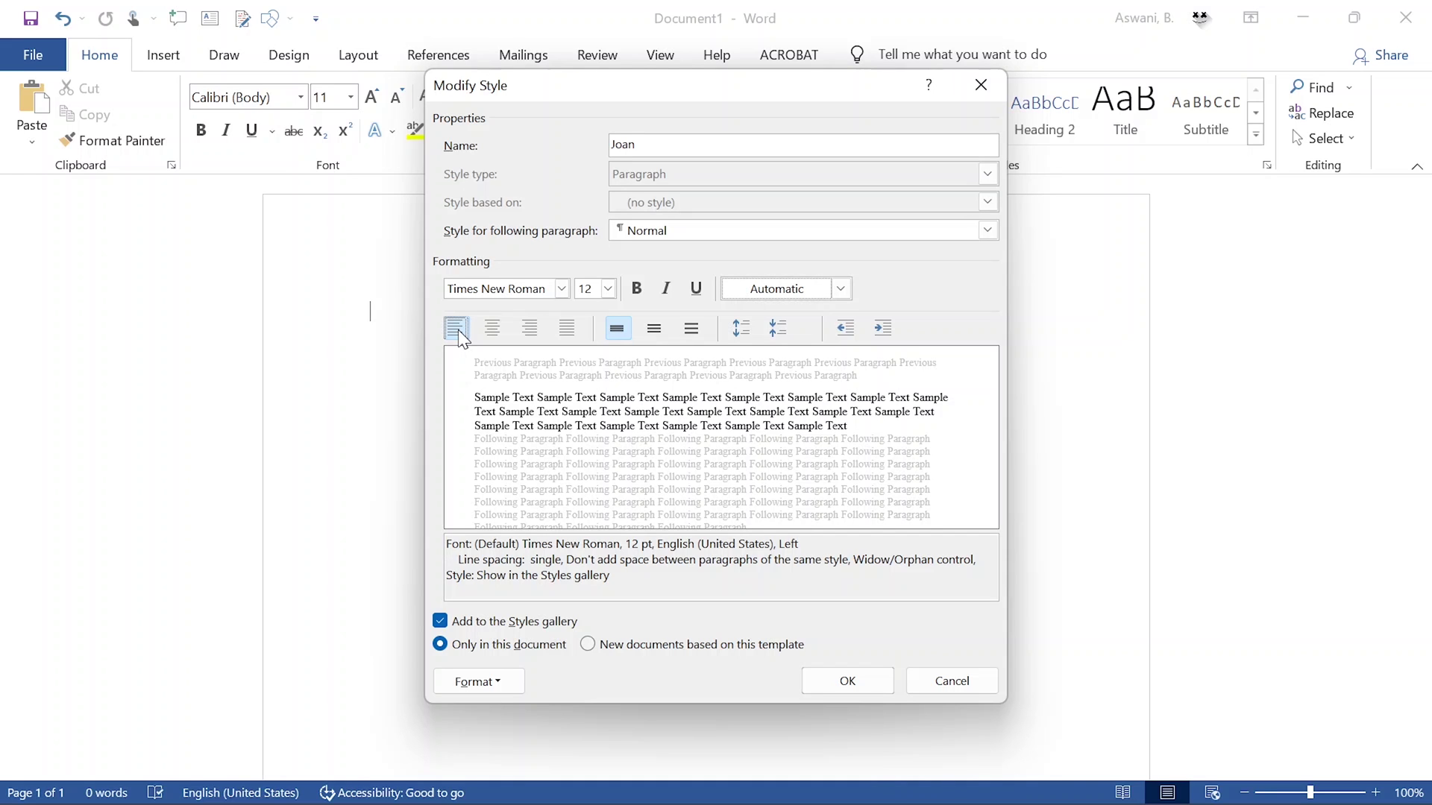
- Switch the style's line spacing to double
click(455, 326)
click(692, 331)
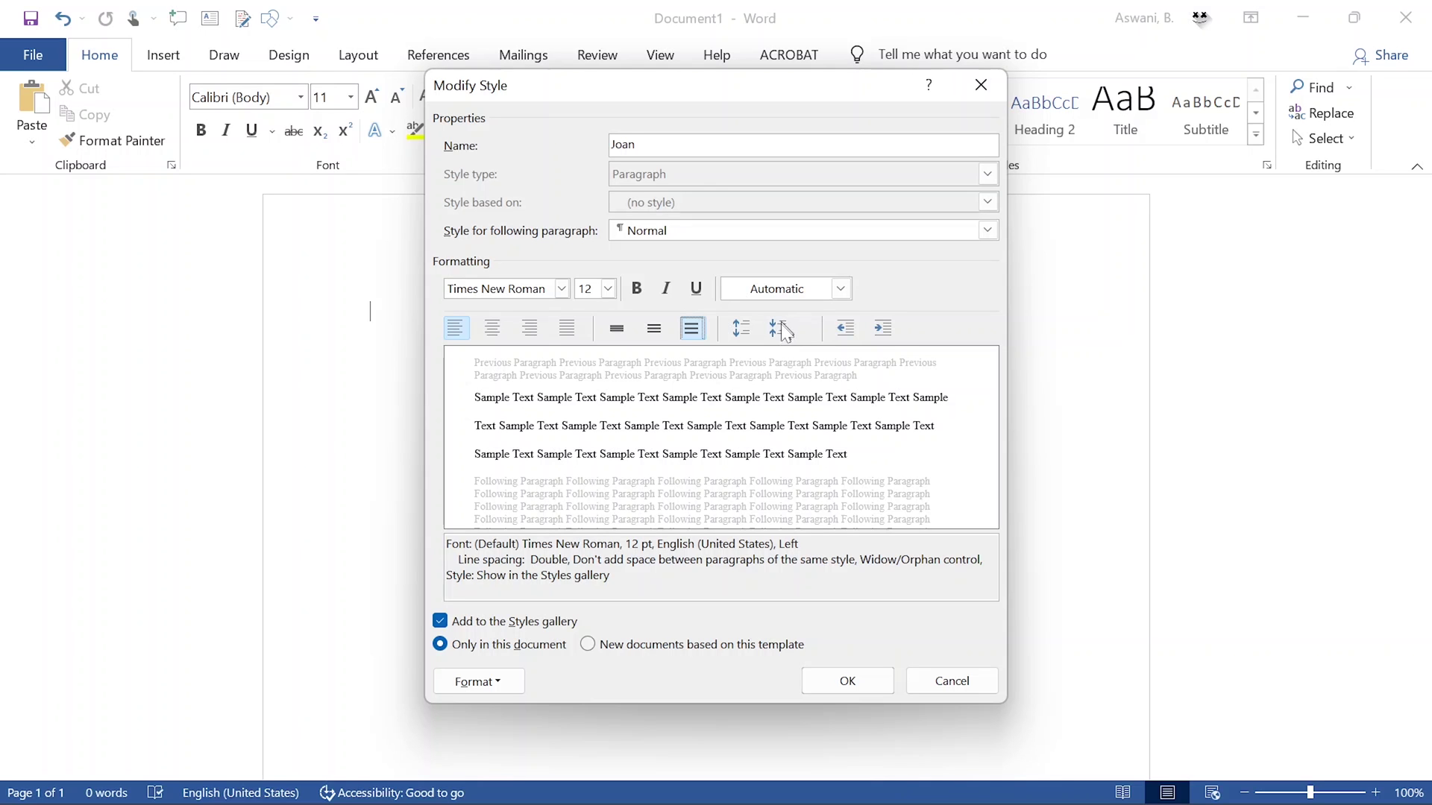
click(779, 329)
click(885, 330)
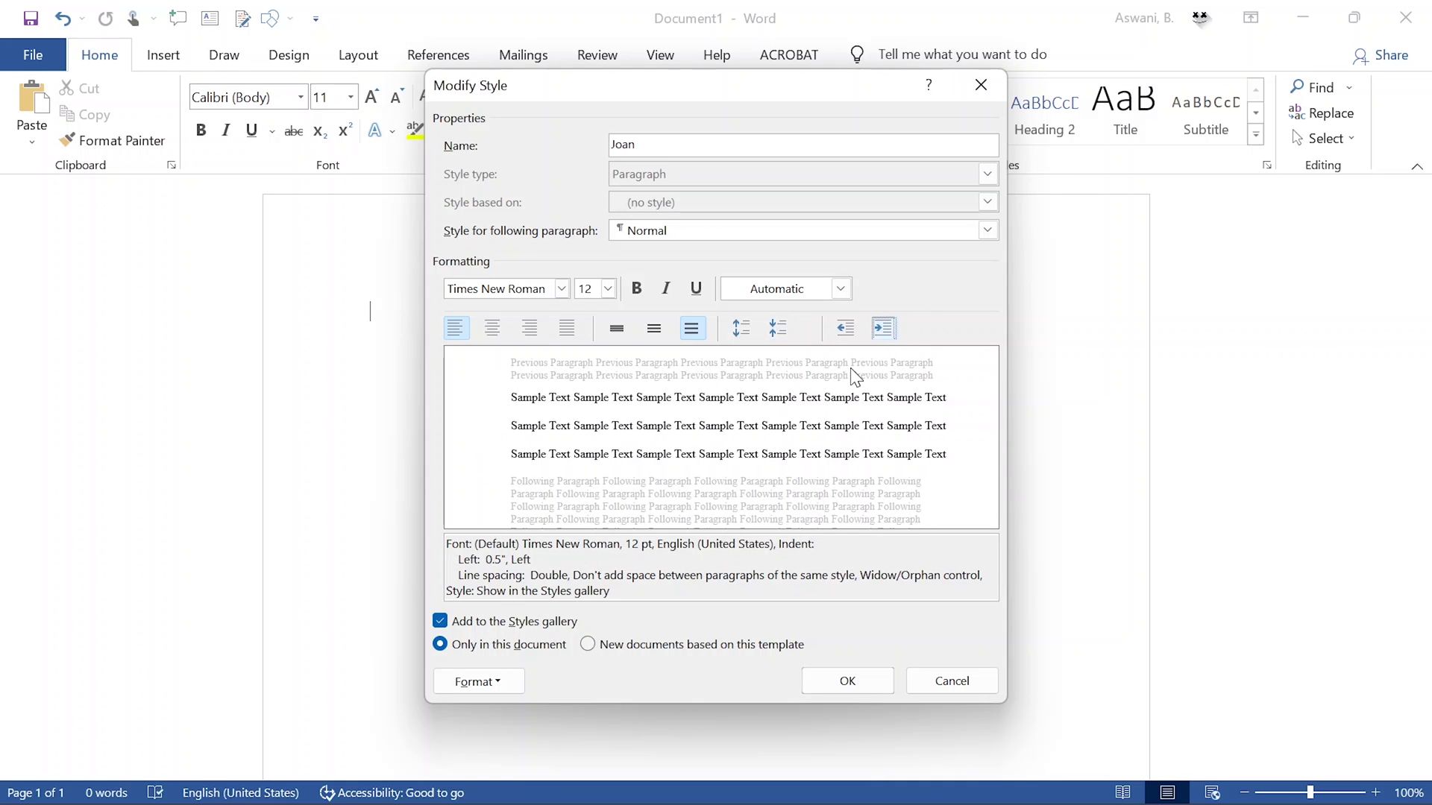
click(840, 330)
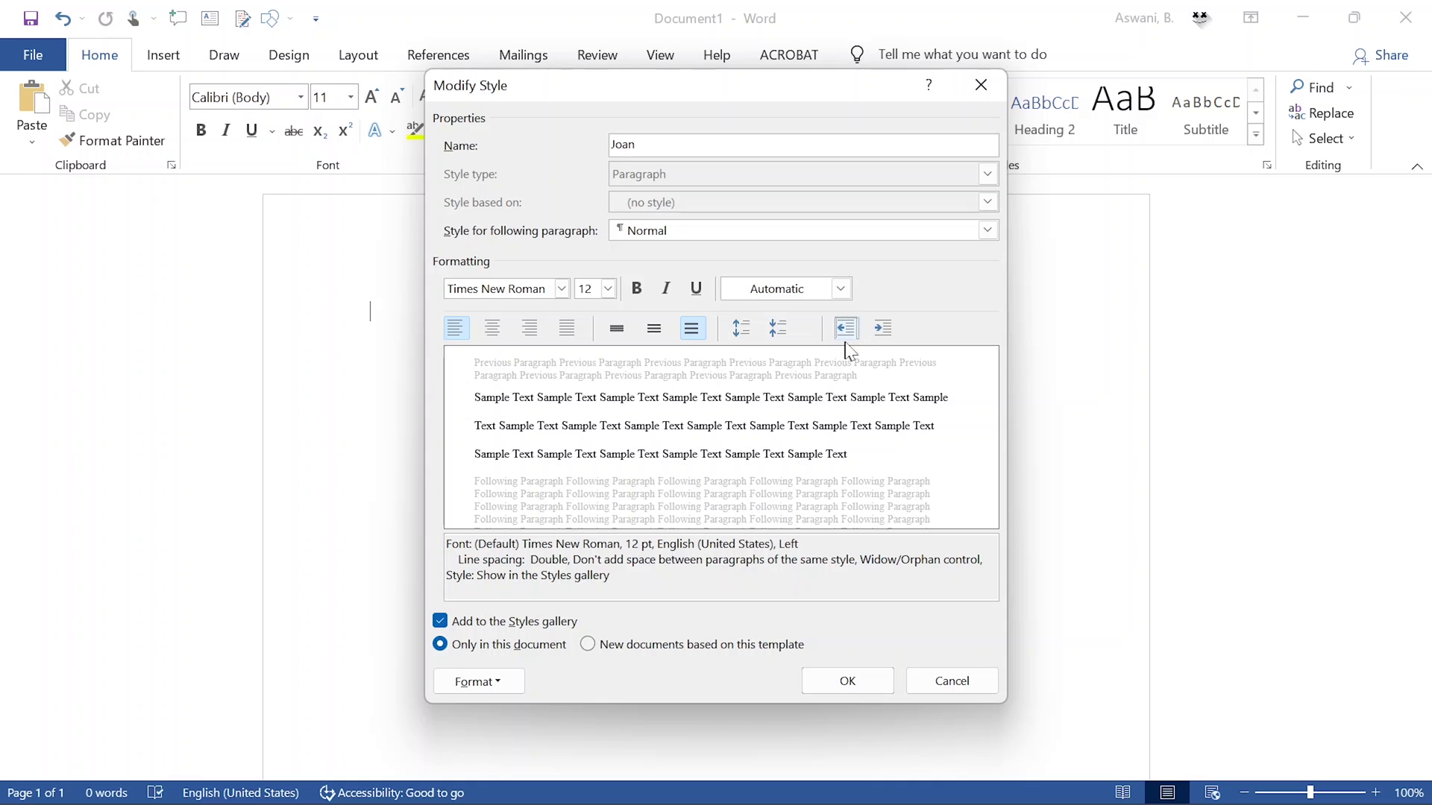
click(884, 328)
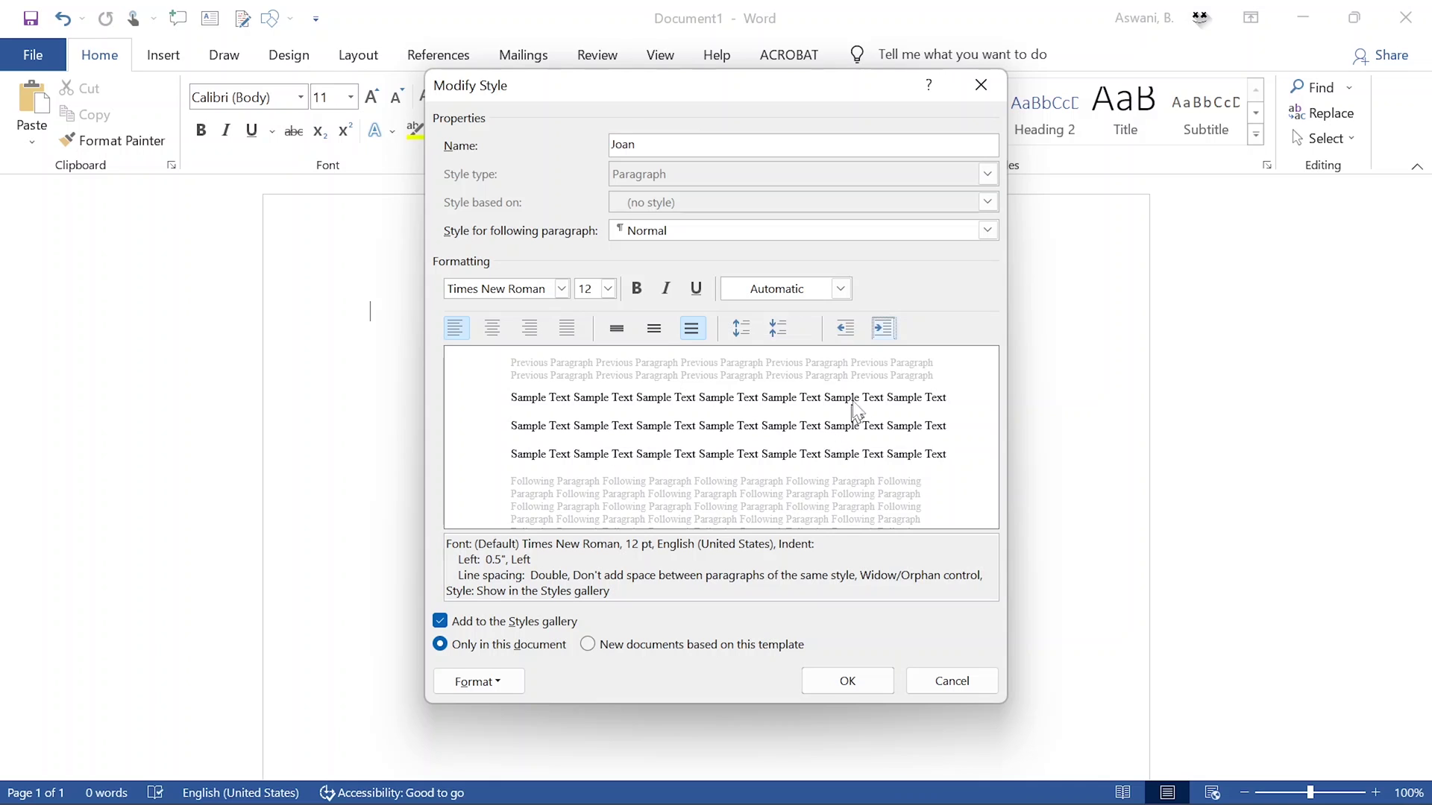
click(843, 329)
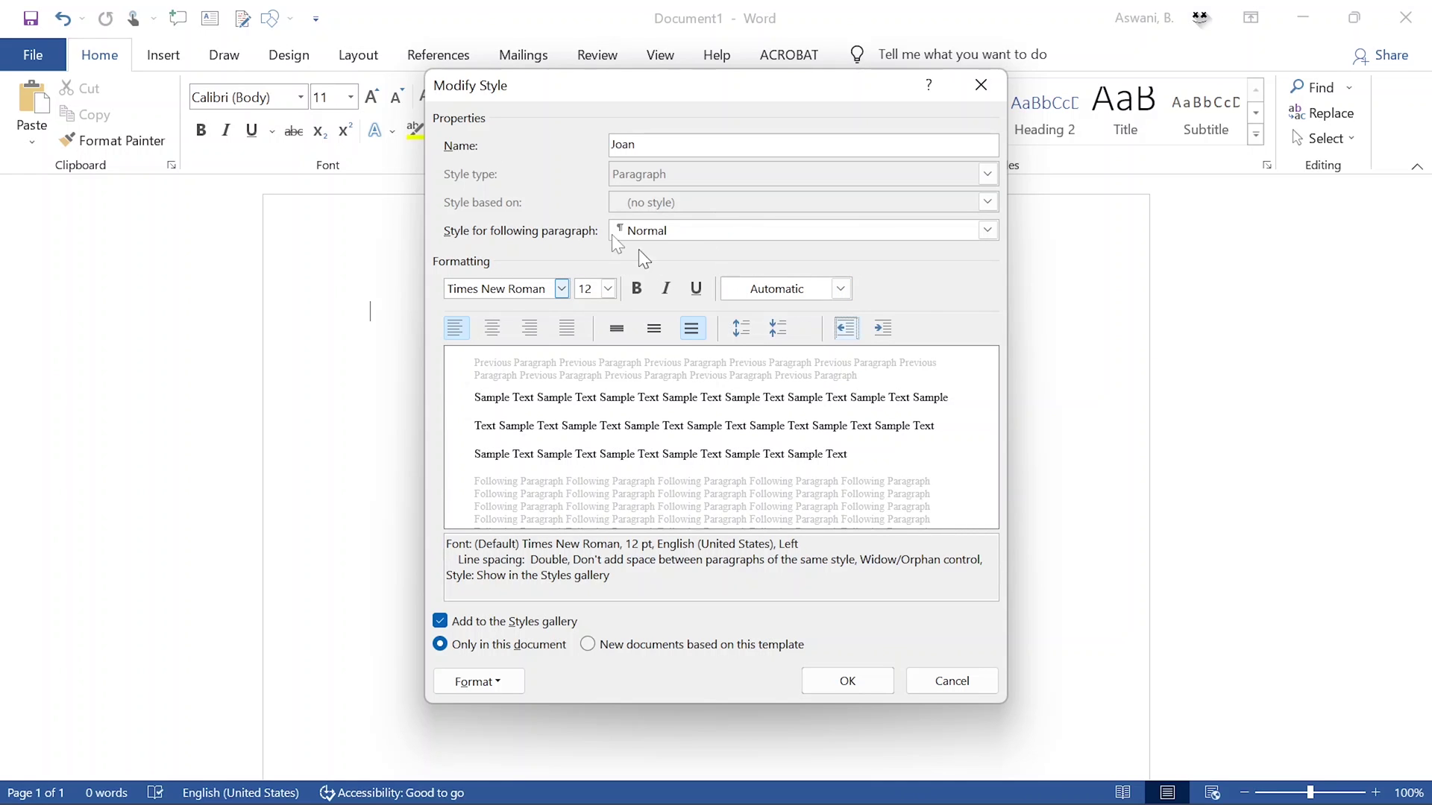
click(475, 681)
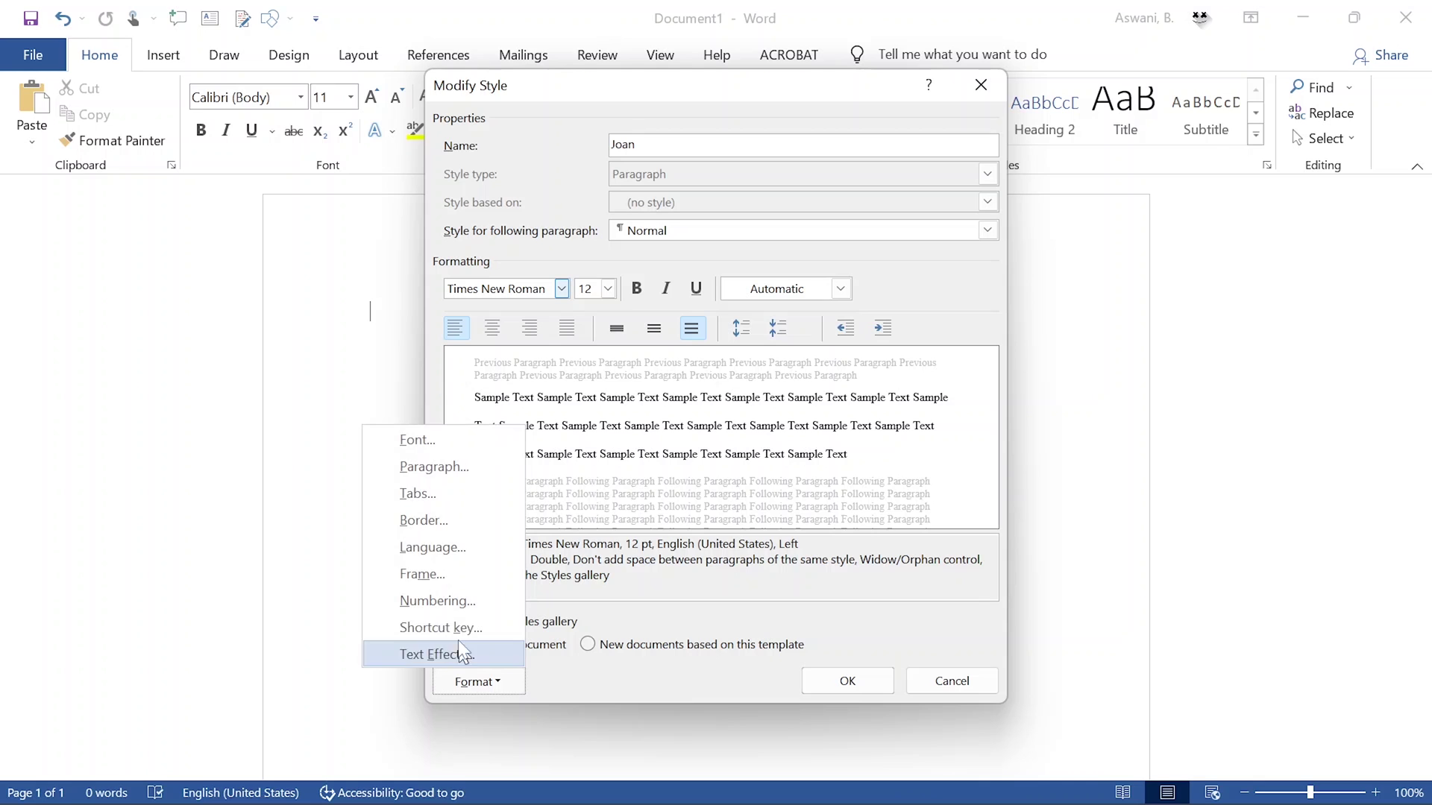
click(452, 471)
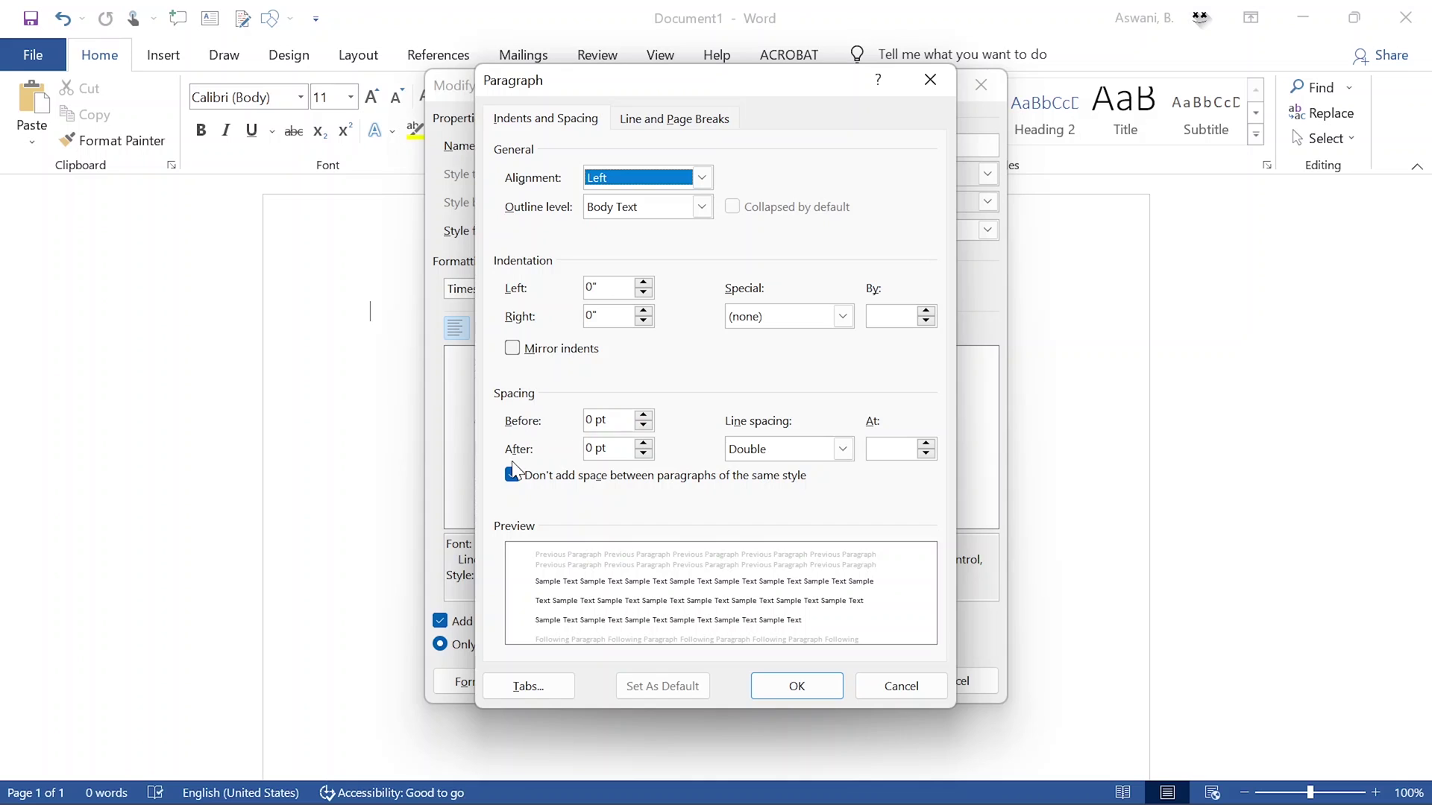
click(643, 444)
click(643, 444)
click(644, 443)
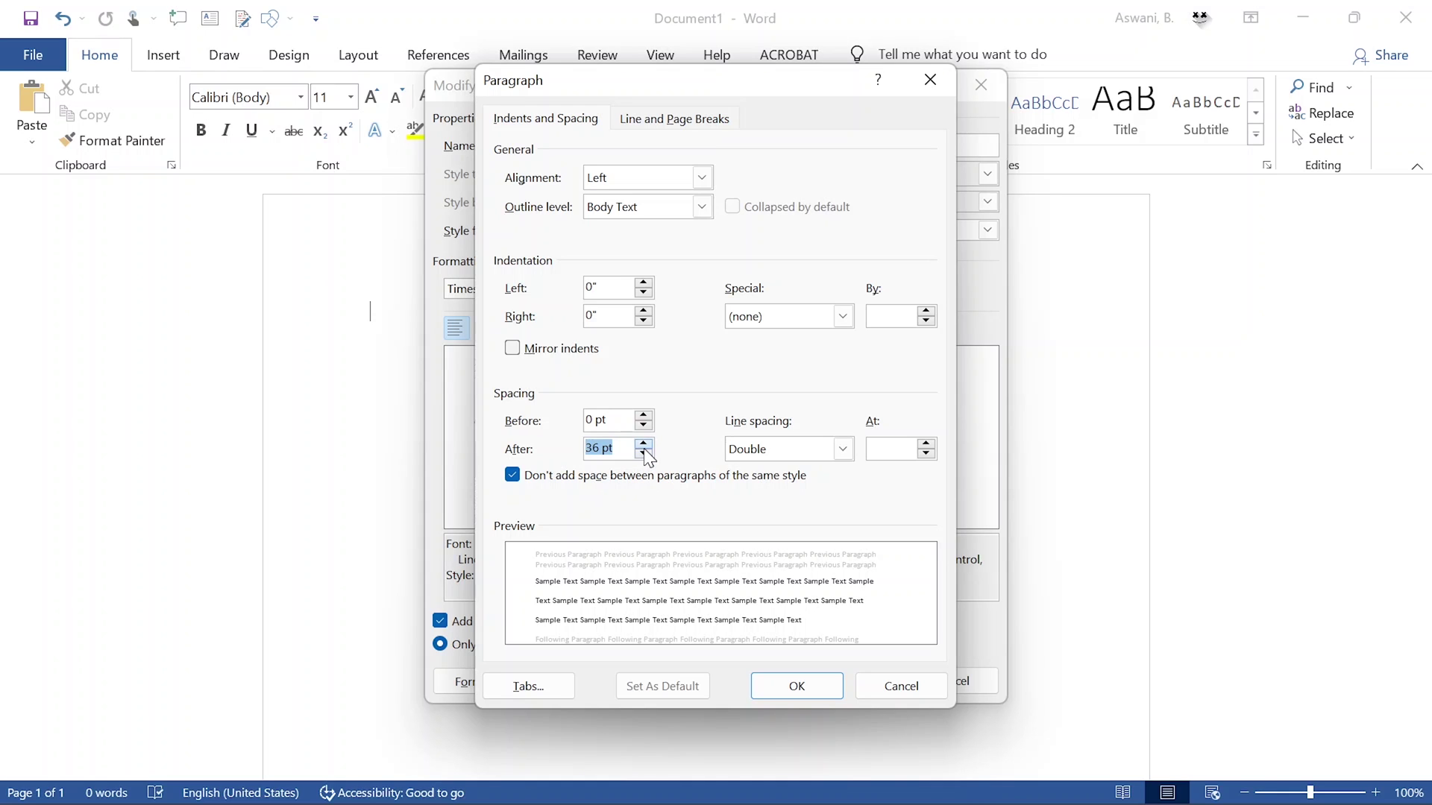
click(643, 446)
click(643, 453)
click(644, 453)
click(644, 453)
click(644, 453)
click(644, 453)
click(643, 444)
click(786, 691)
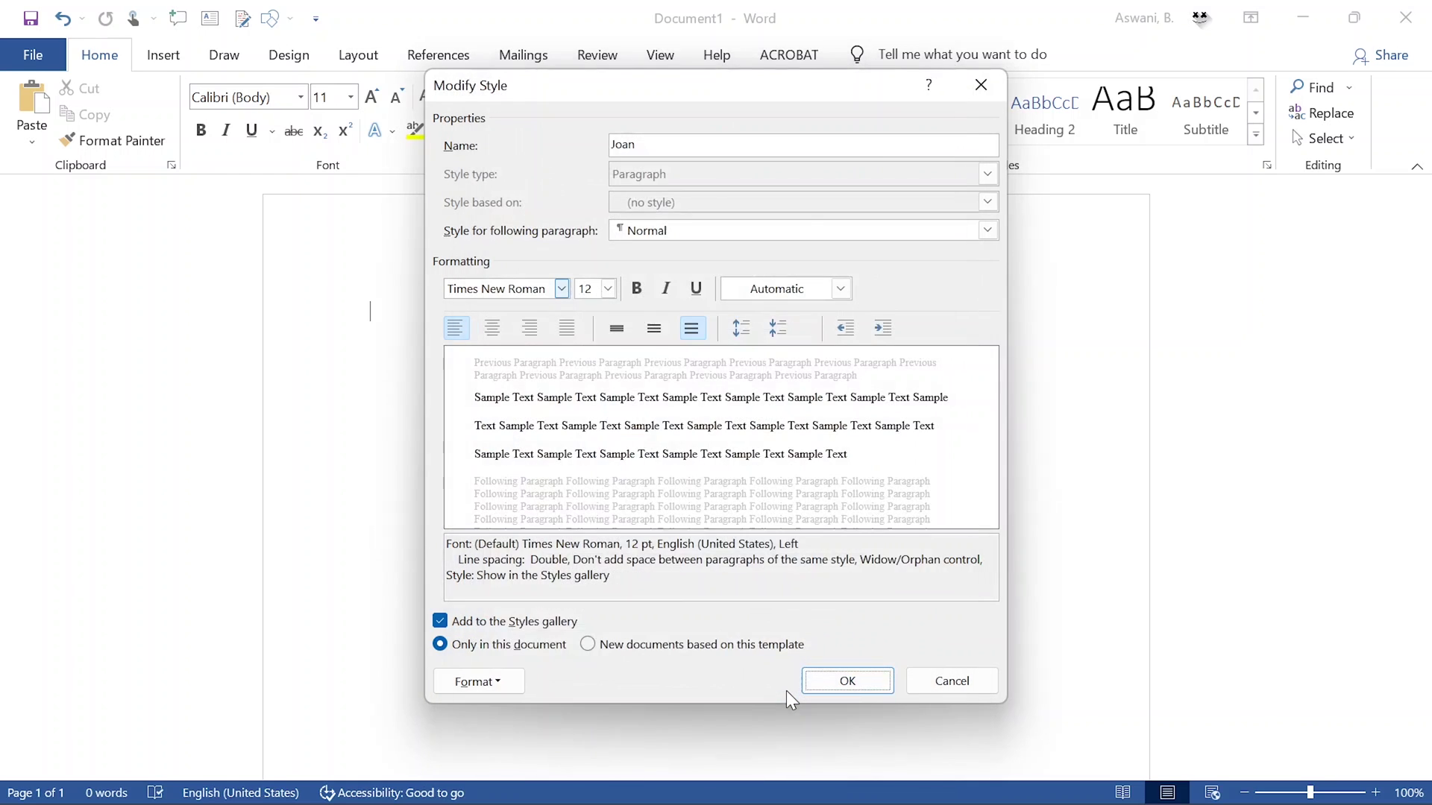
click(456, 687)
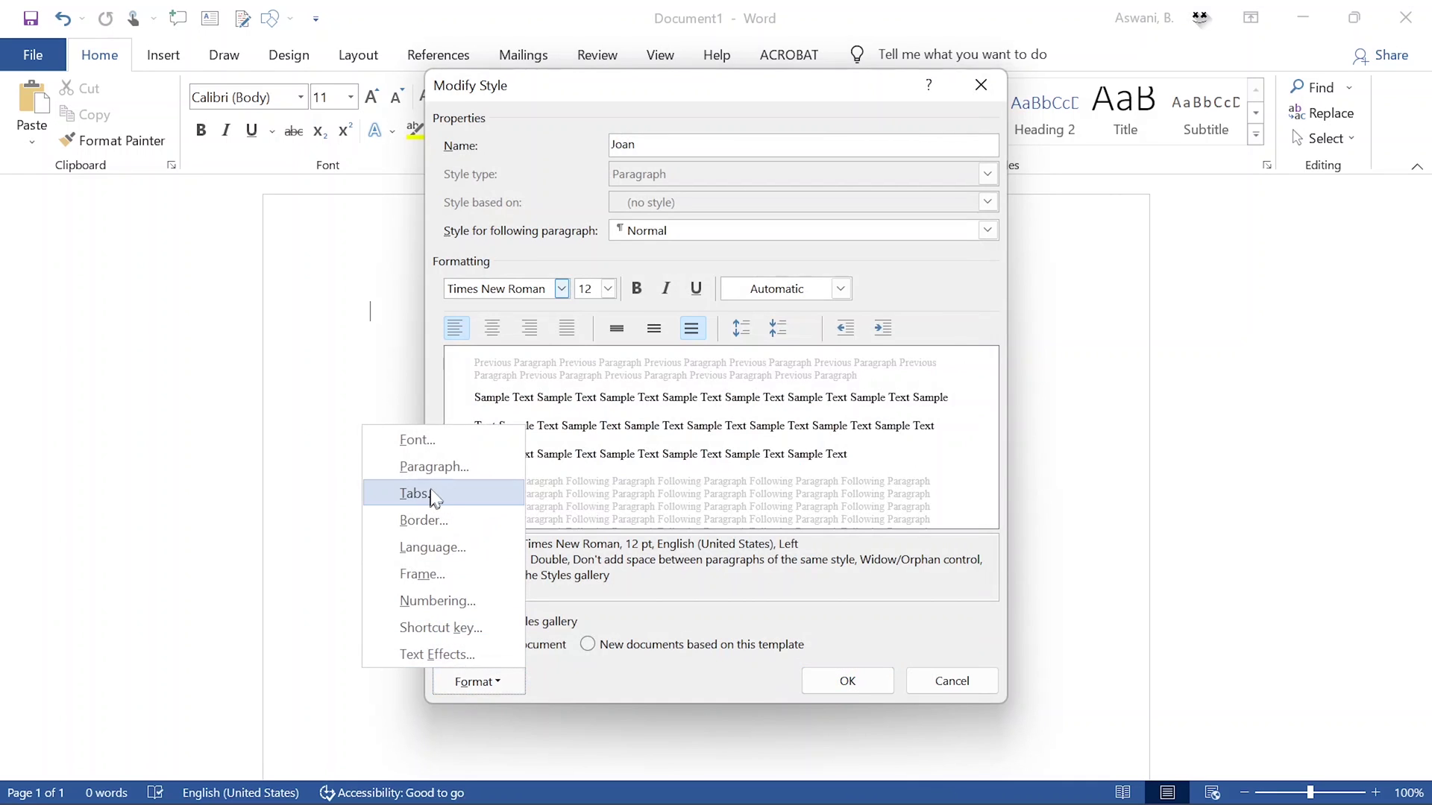
click(432, 496)
click(853, 195)
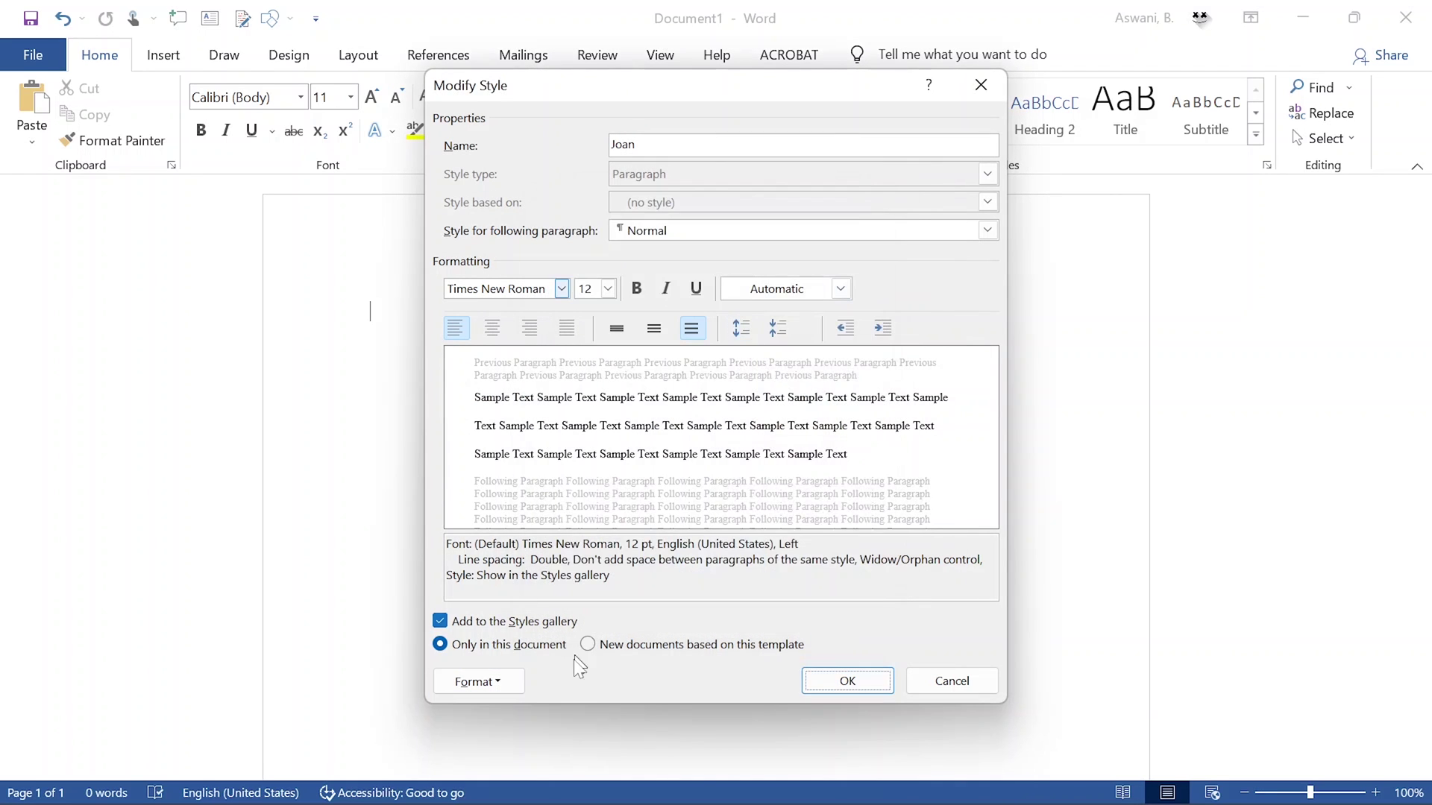
click(488, 680)
click(441, 473)
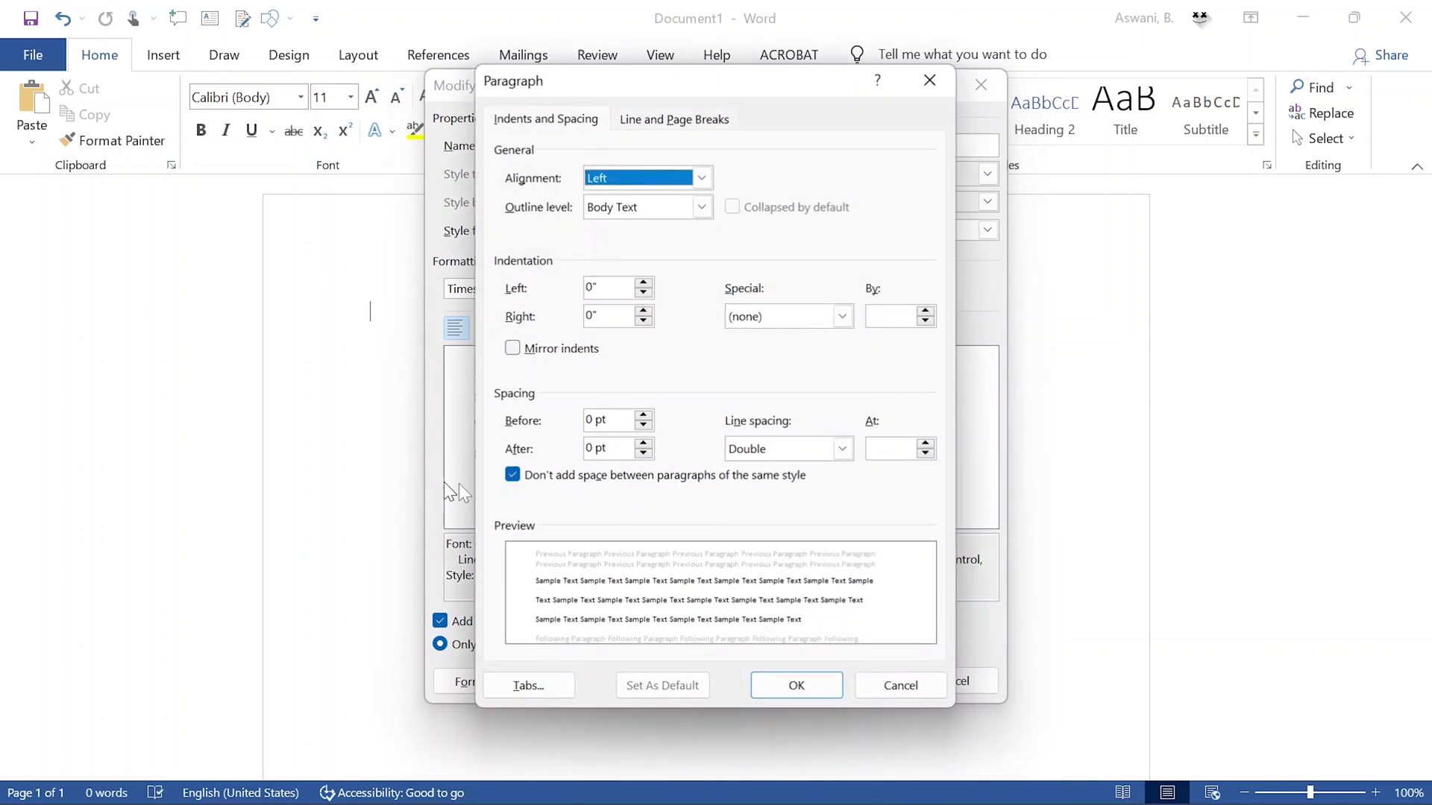
click(786, 689)
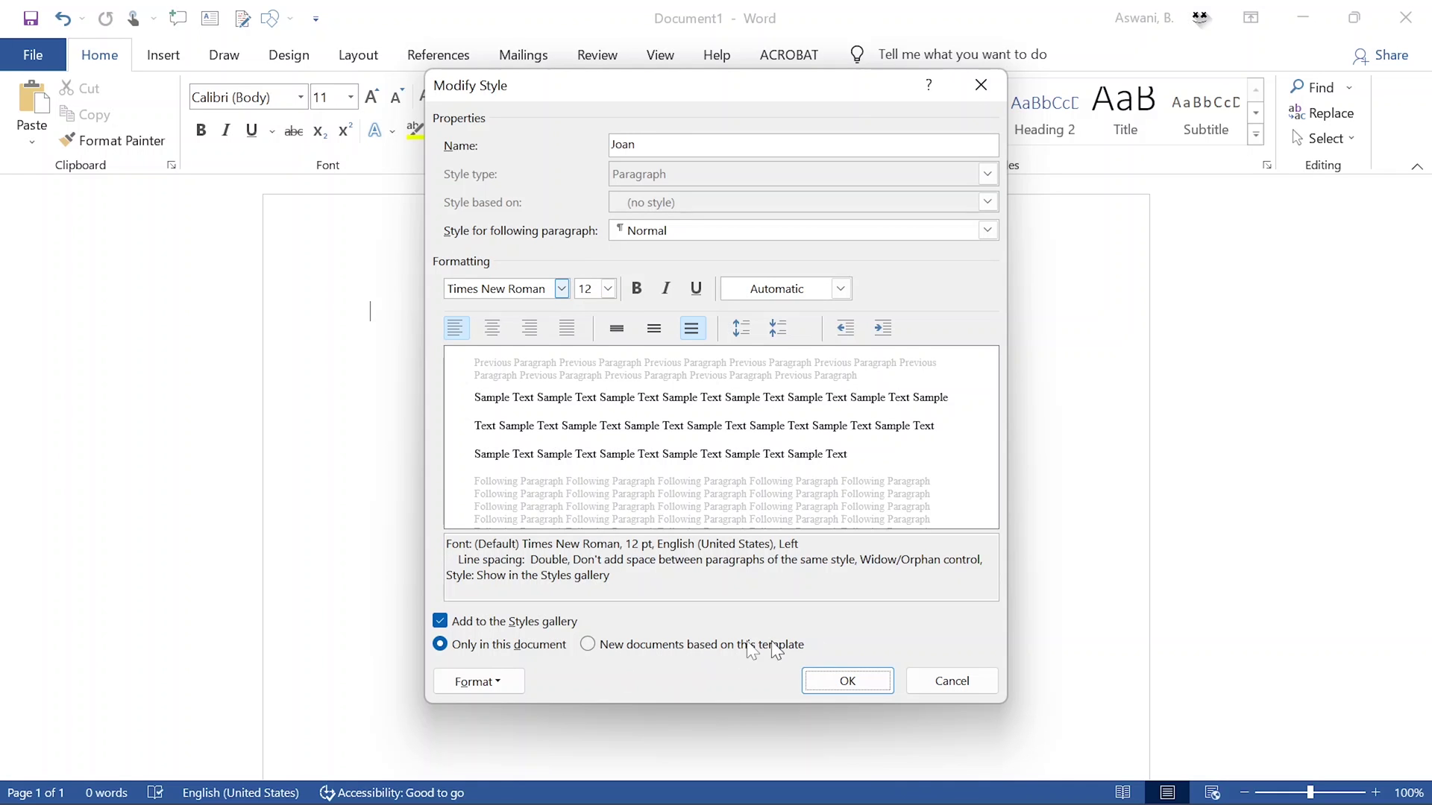
- Apply the style to new documents based on this template and confirm with OK
click(596, 646)
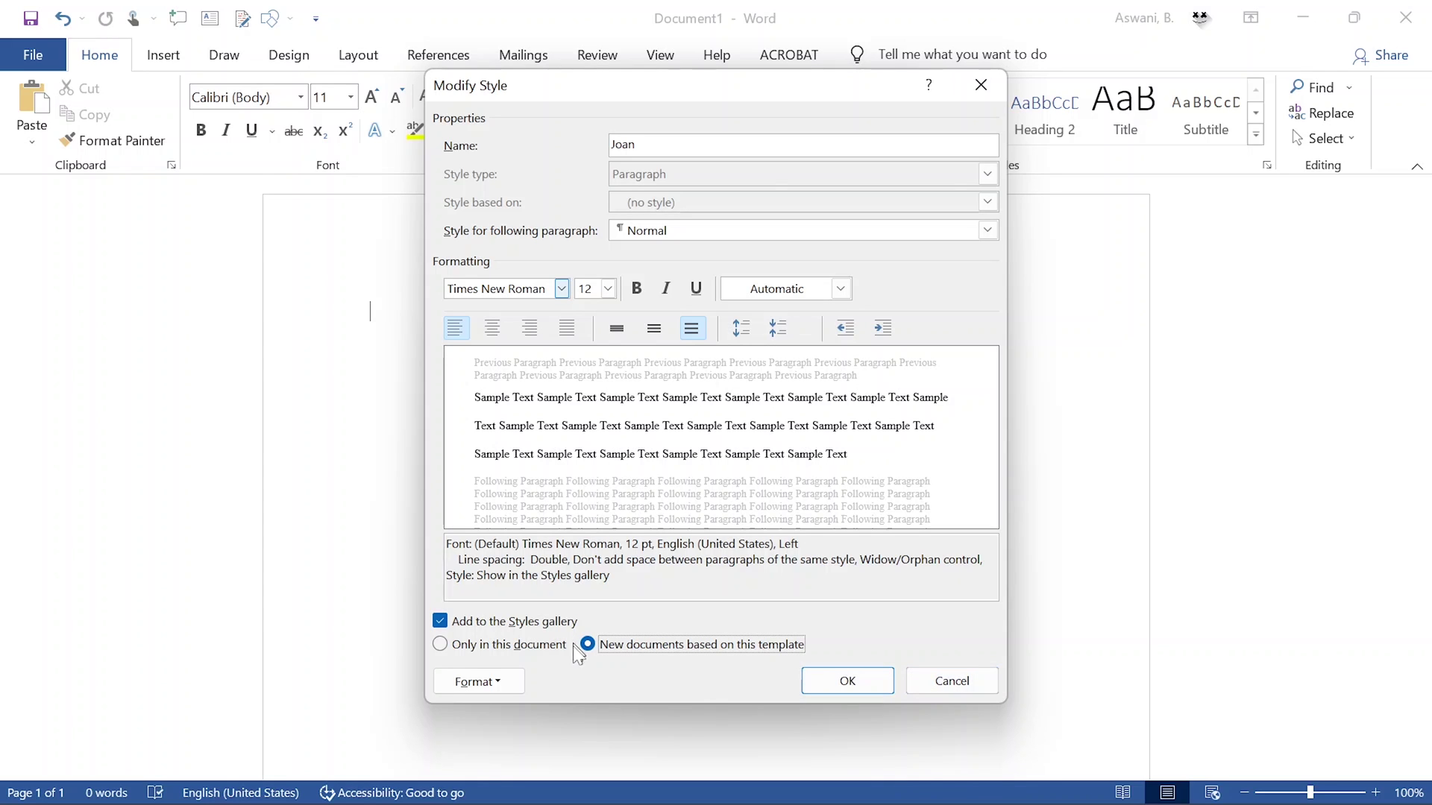
click(937, 681)
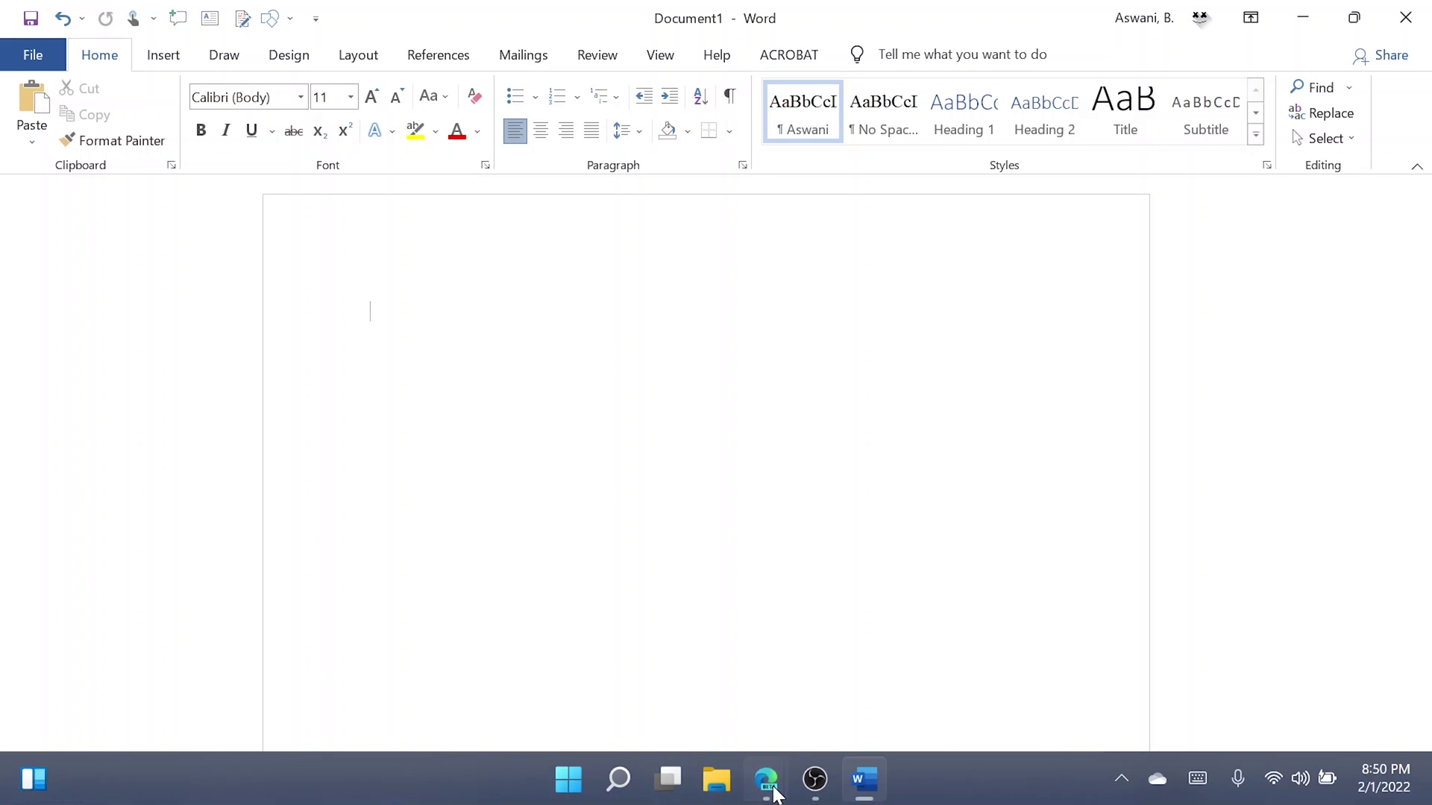
- Toggle between the Google Meet call and the Word document from the taskbar
mouse_move(768, 783)
click(723, 686)
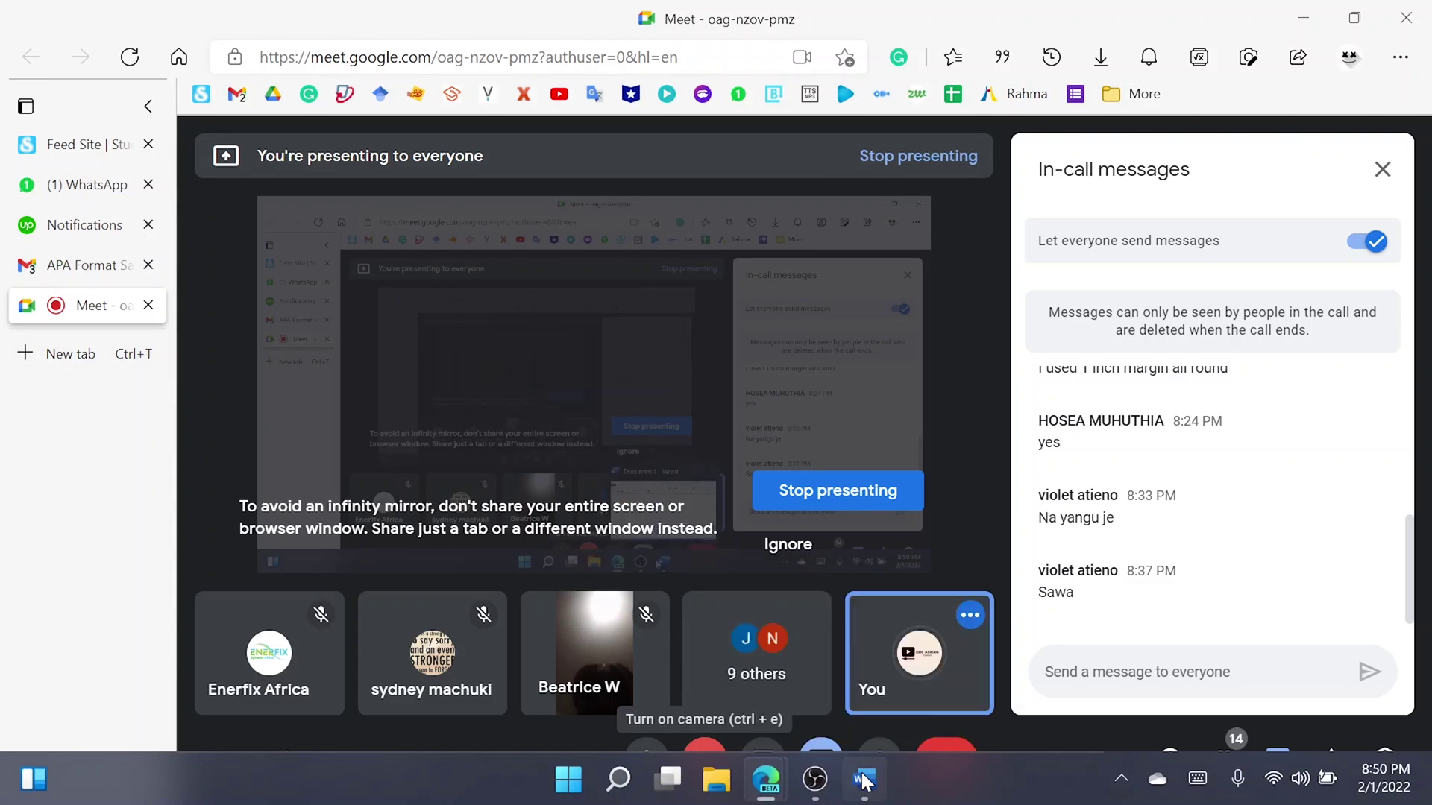
click(864, 786)
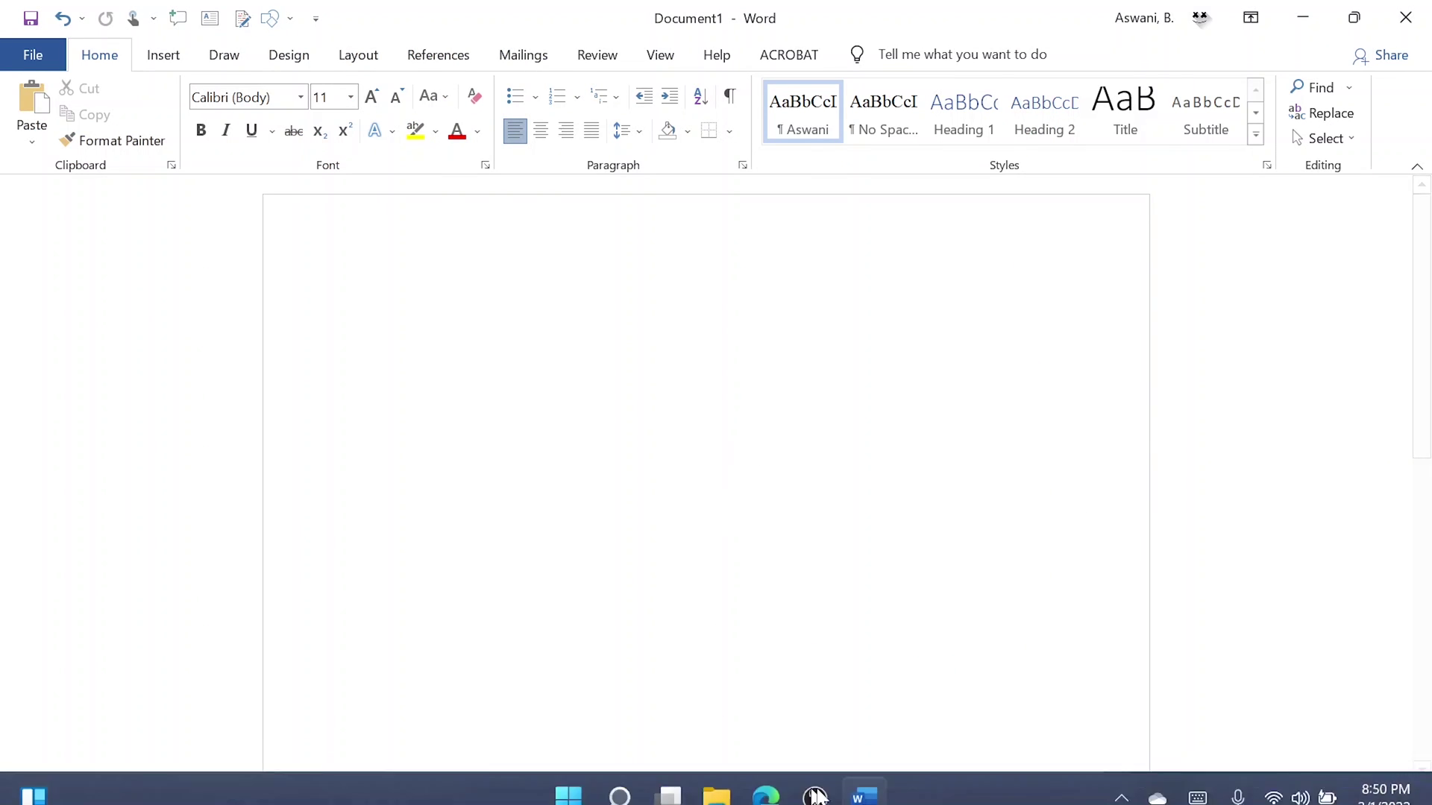
click(857, 789)
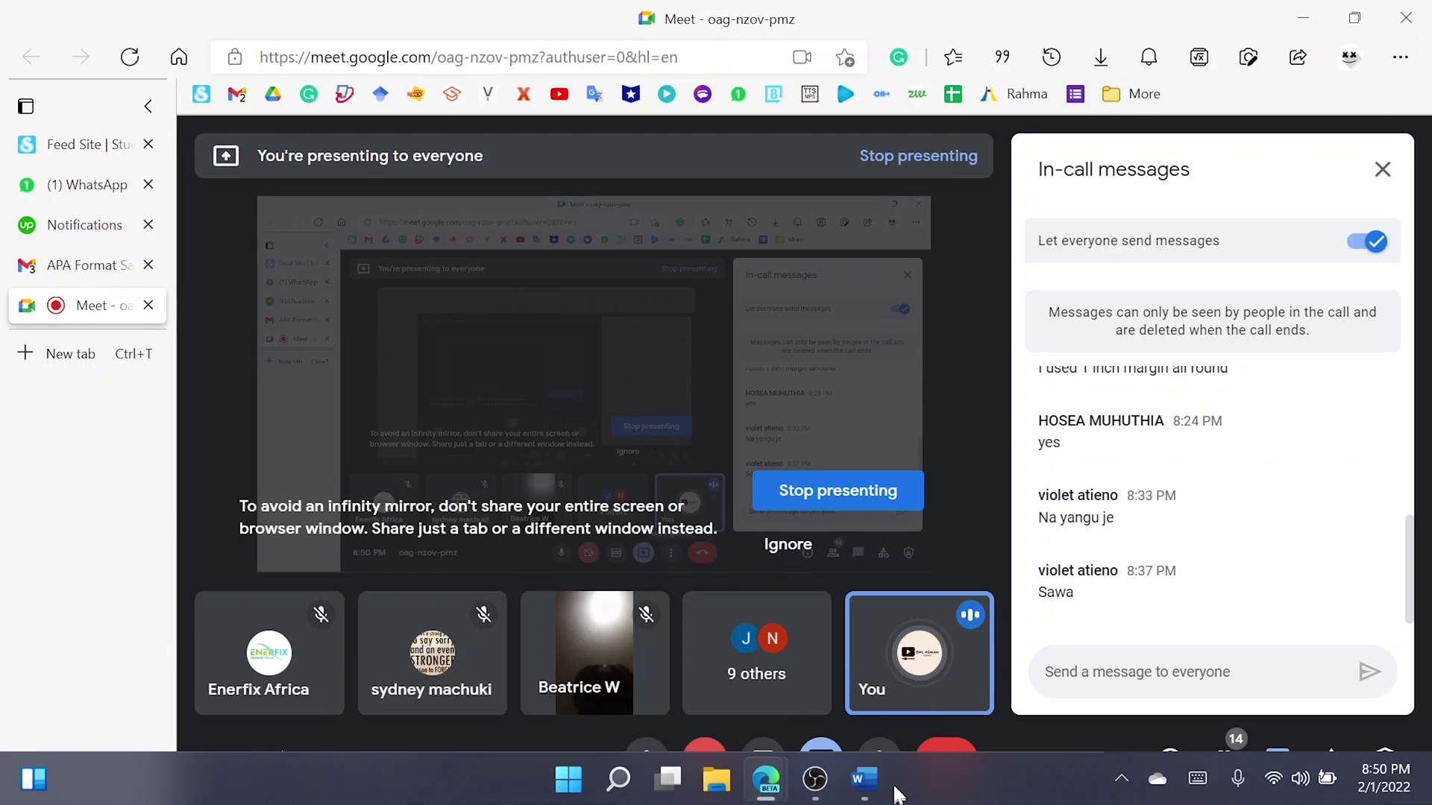
click(864, 791)
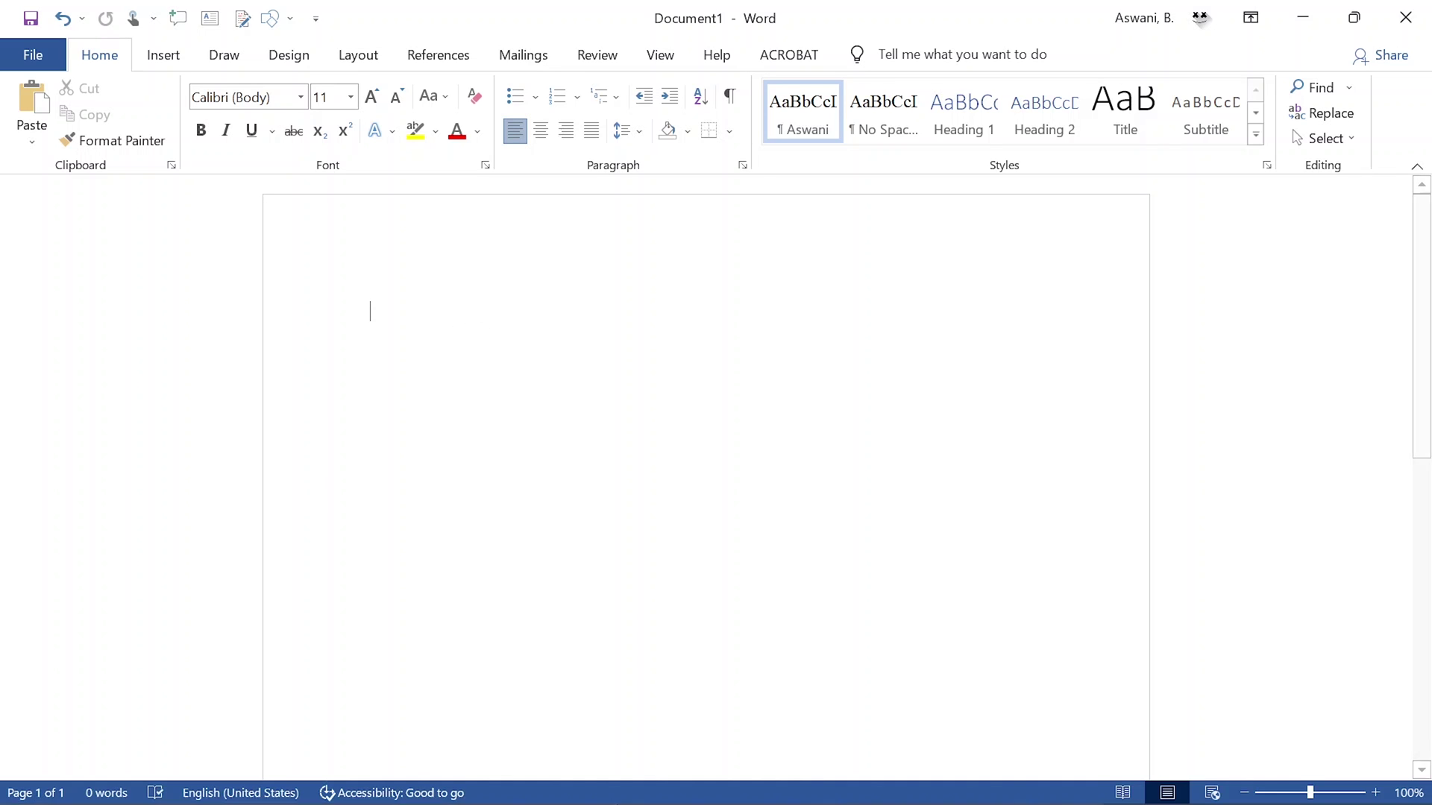
- In a new browser tab, search Google Scholar for 'effects of social media'
mouse_move(766, 789)
click(606, 650)
key(ctrl+t)
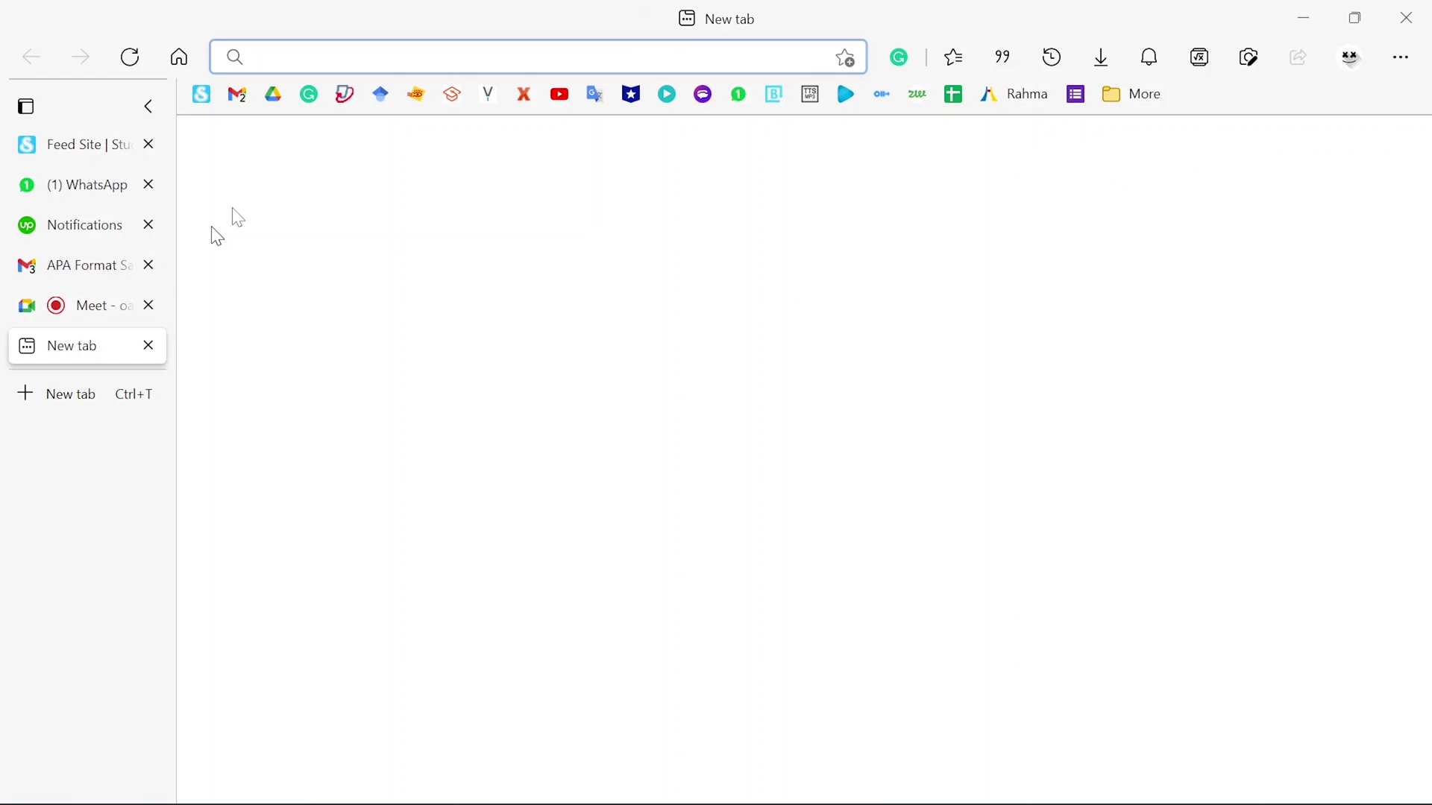
click(380, 102)
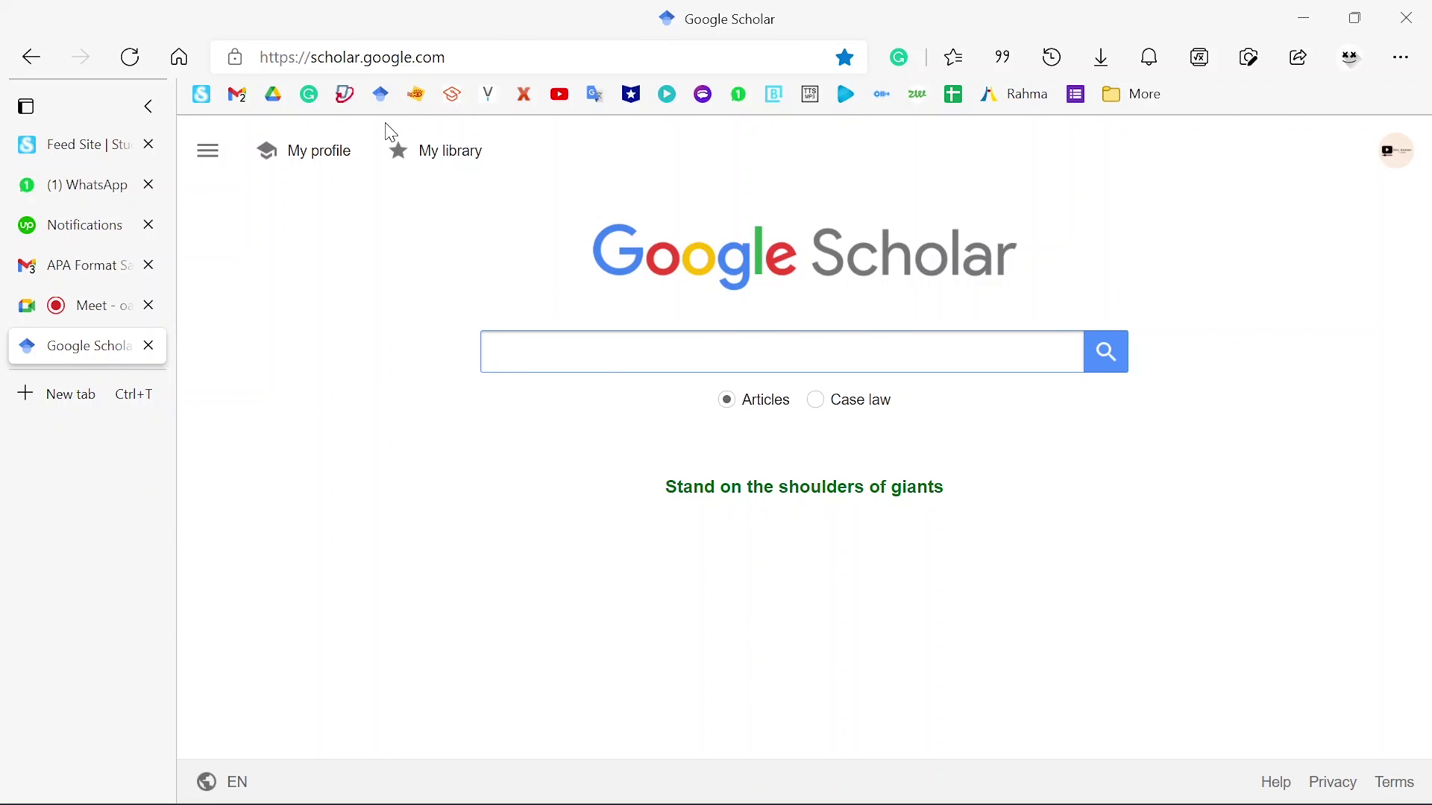
text(effe)
click(607, 401)
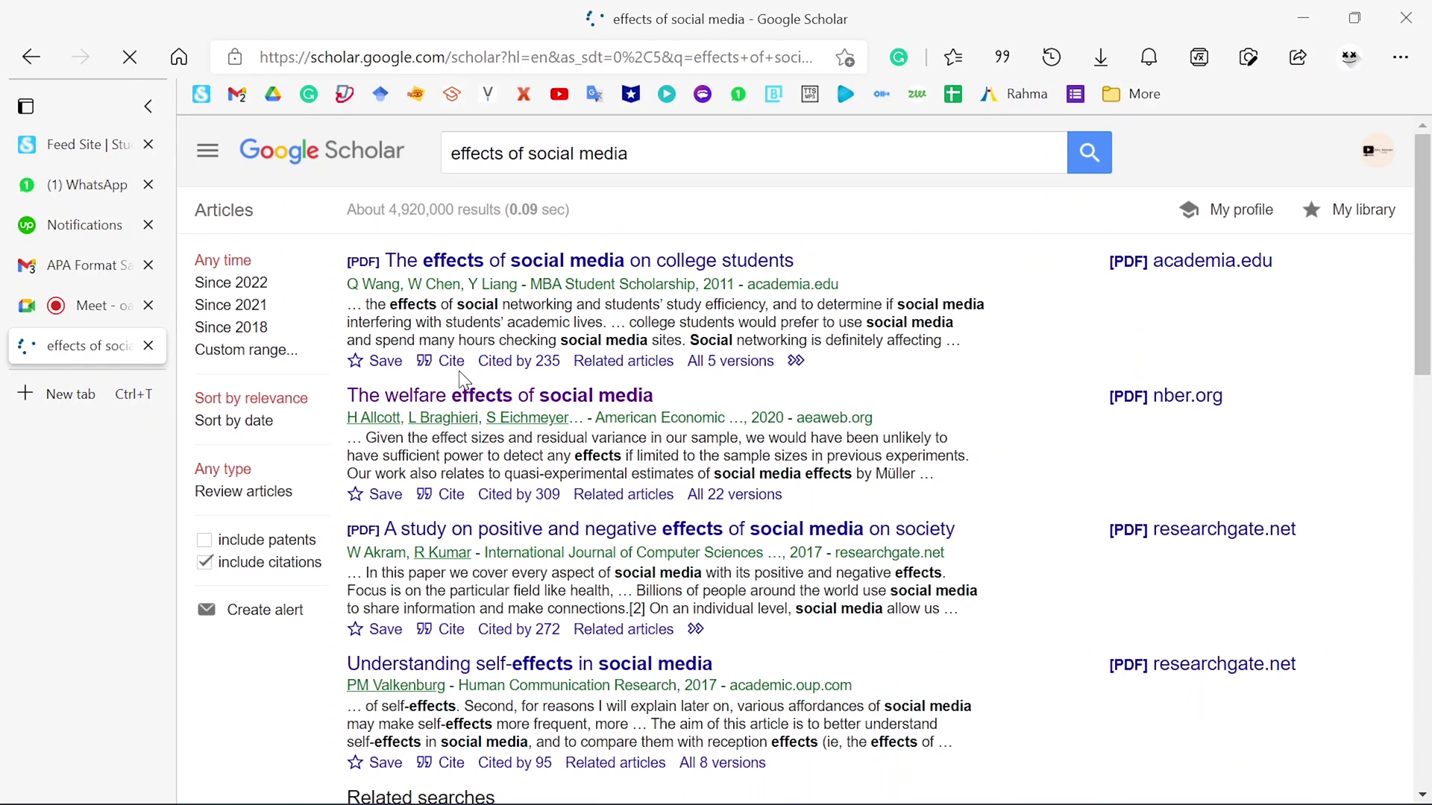
- Copy the first result's APA citation
click(447, 361)
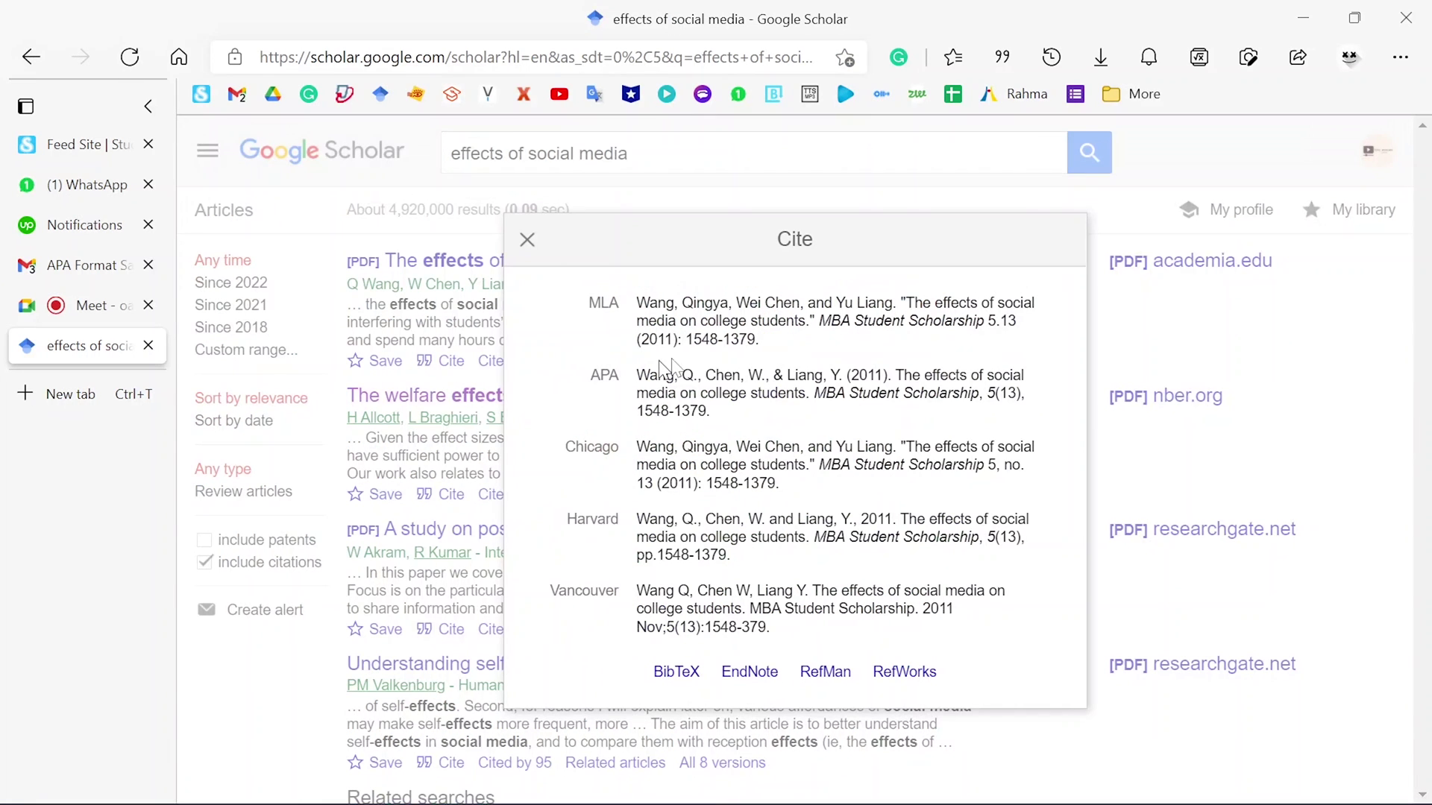
triple_click(666, 387)
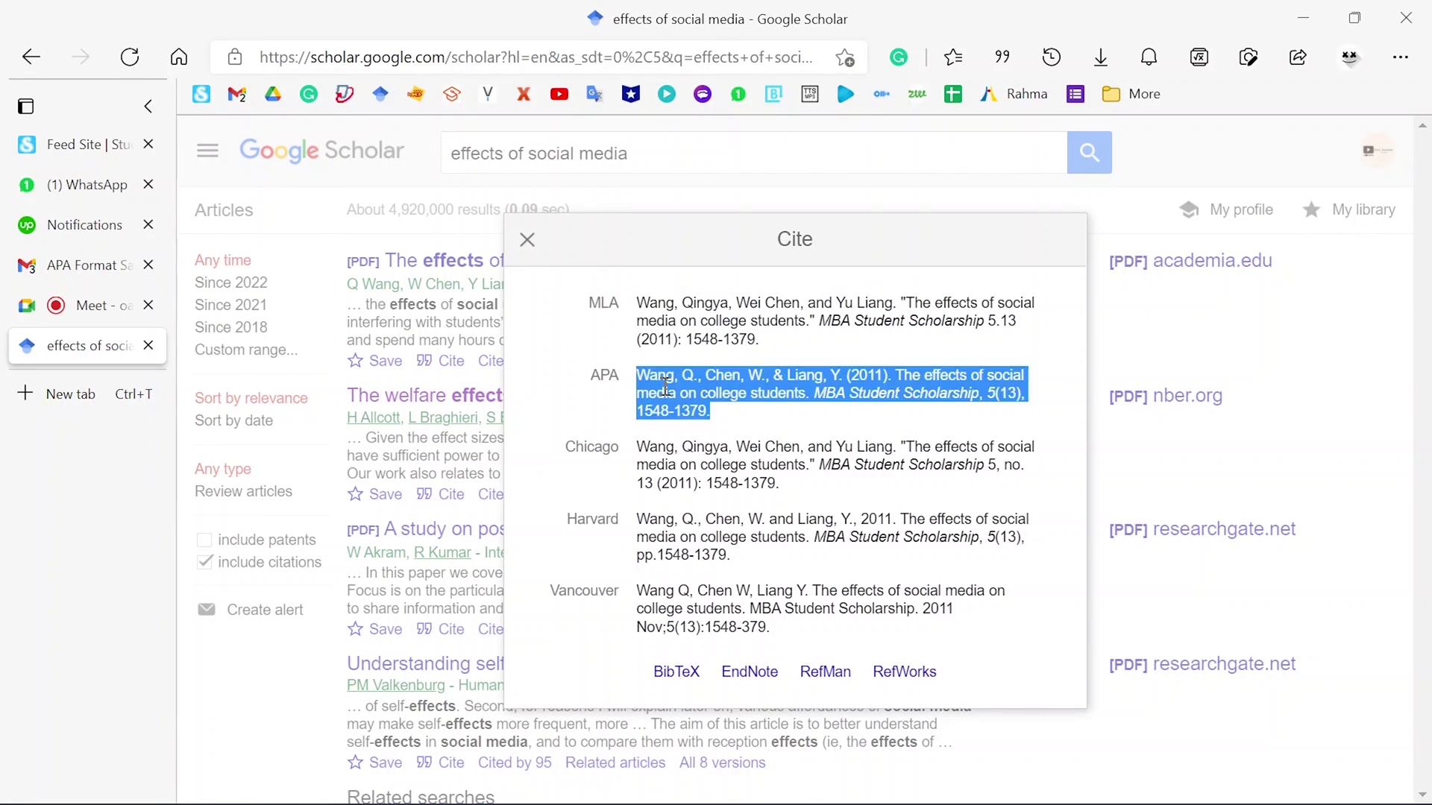
right_click(669, 388)
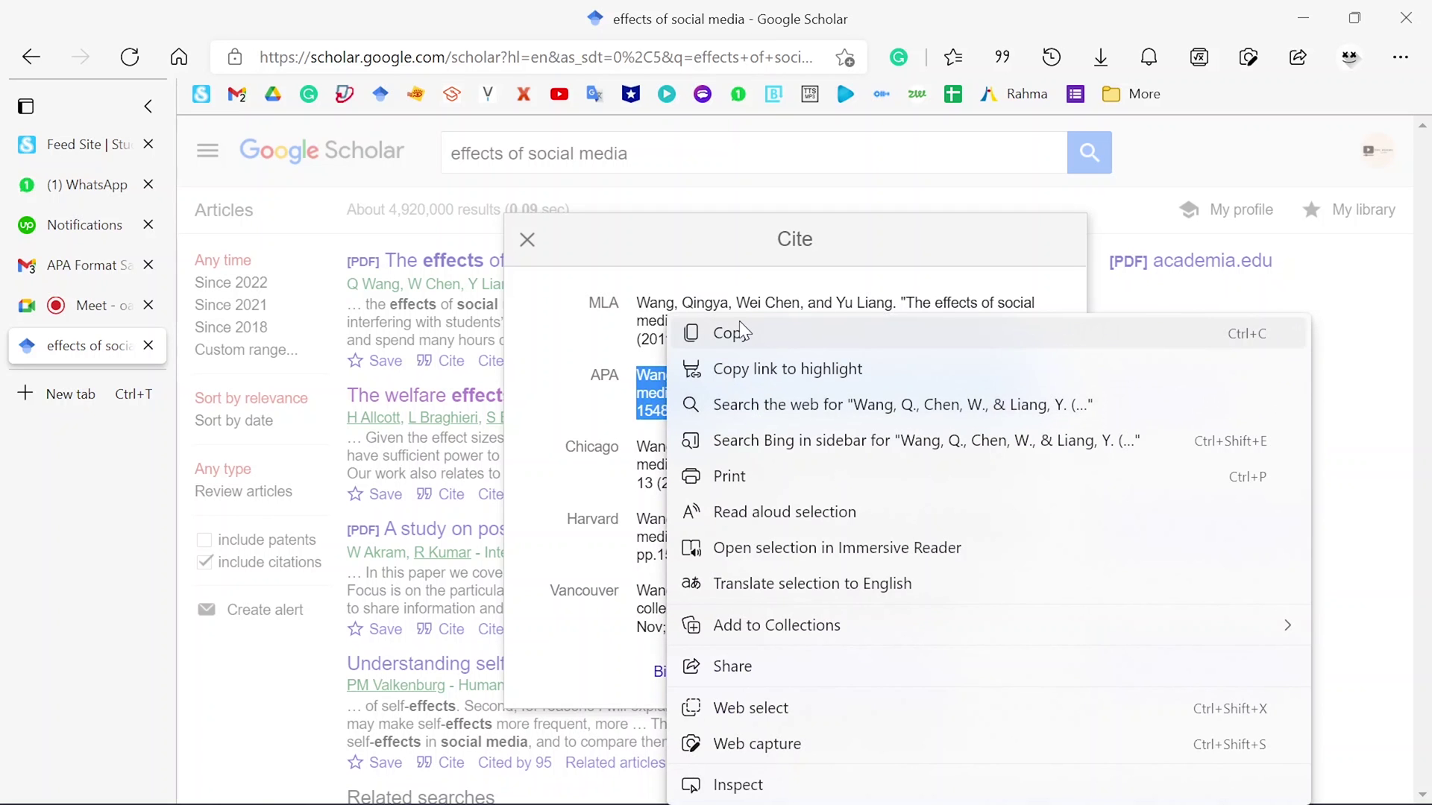
click(738, 331)
- Paste the APA citation into the Word document, then undo the paste
click(863, 777)
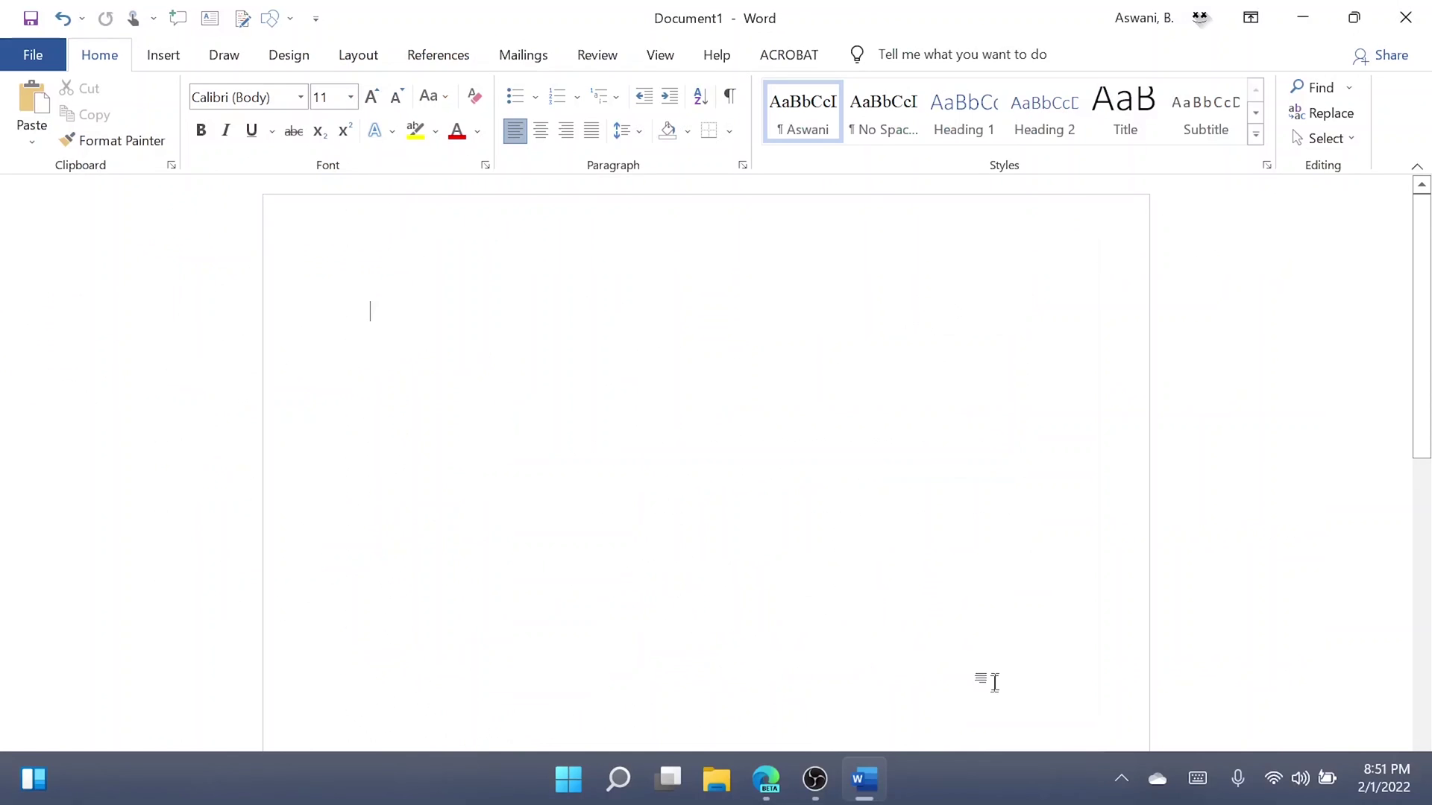
key(ctrl+v)
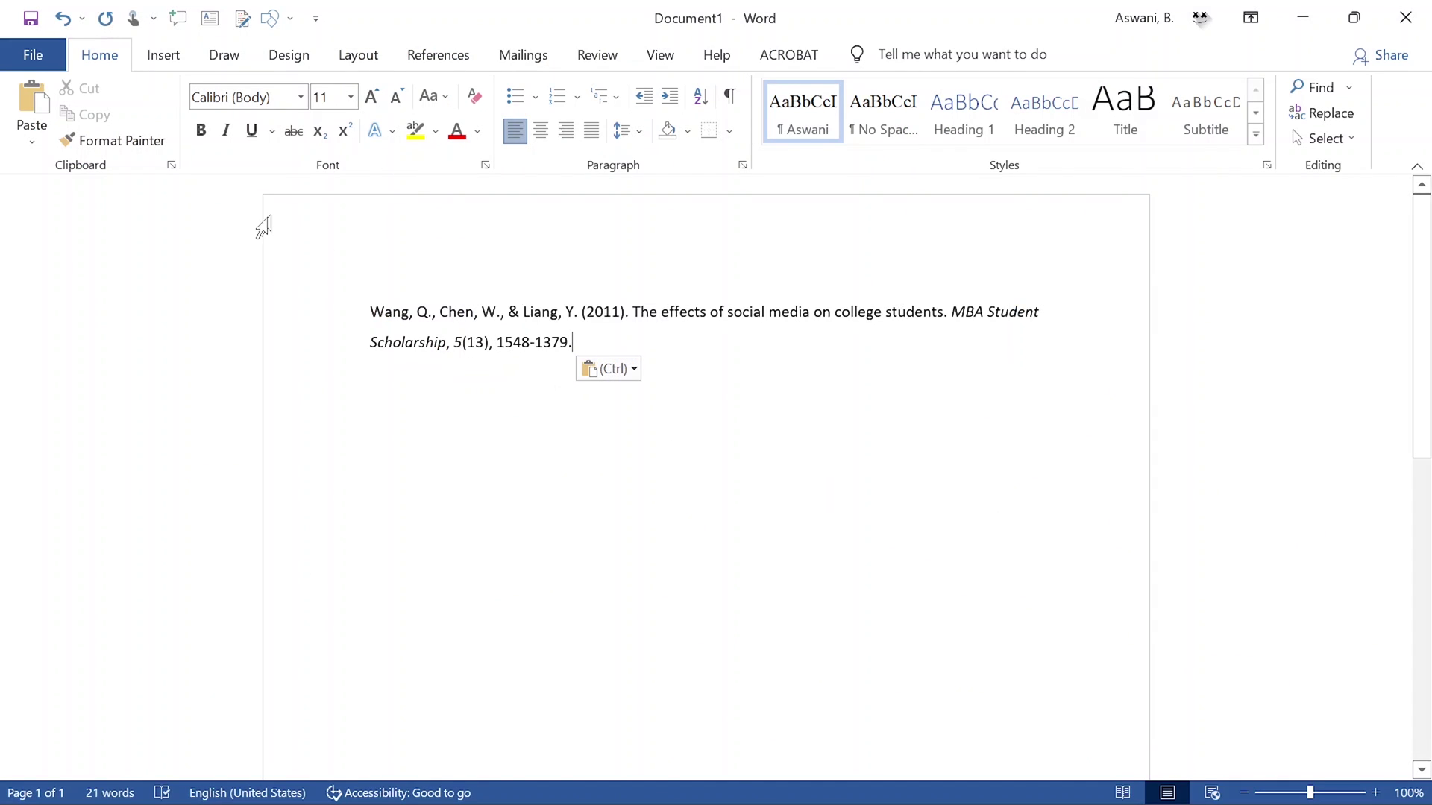
click(61, 18)
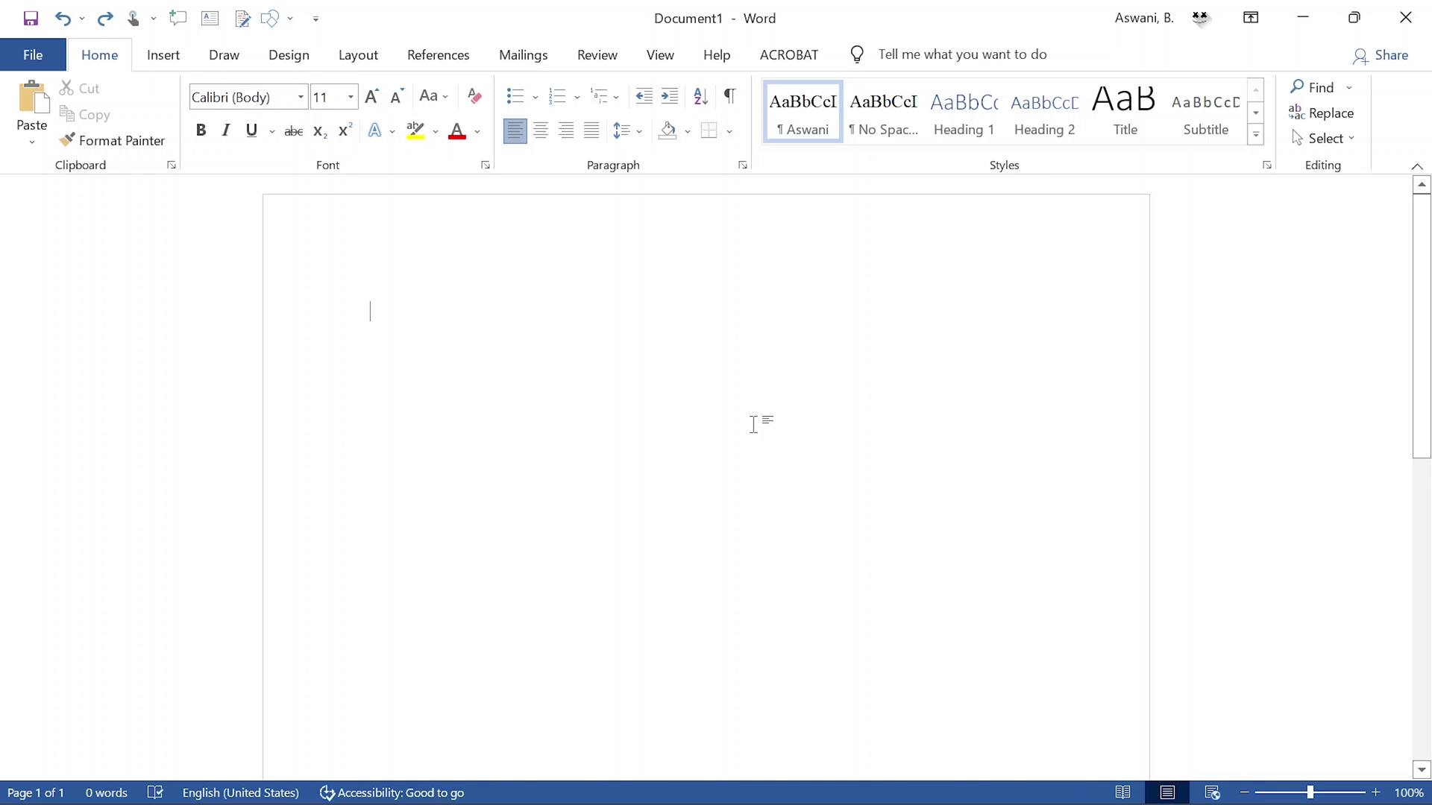
- Close Word without saving, relaunch it and create a new blank document
click(1406, 17)
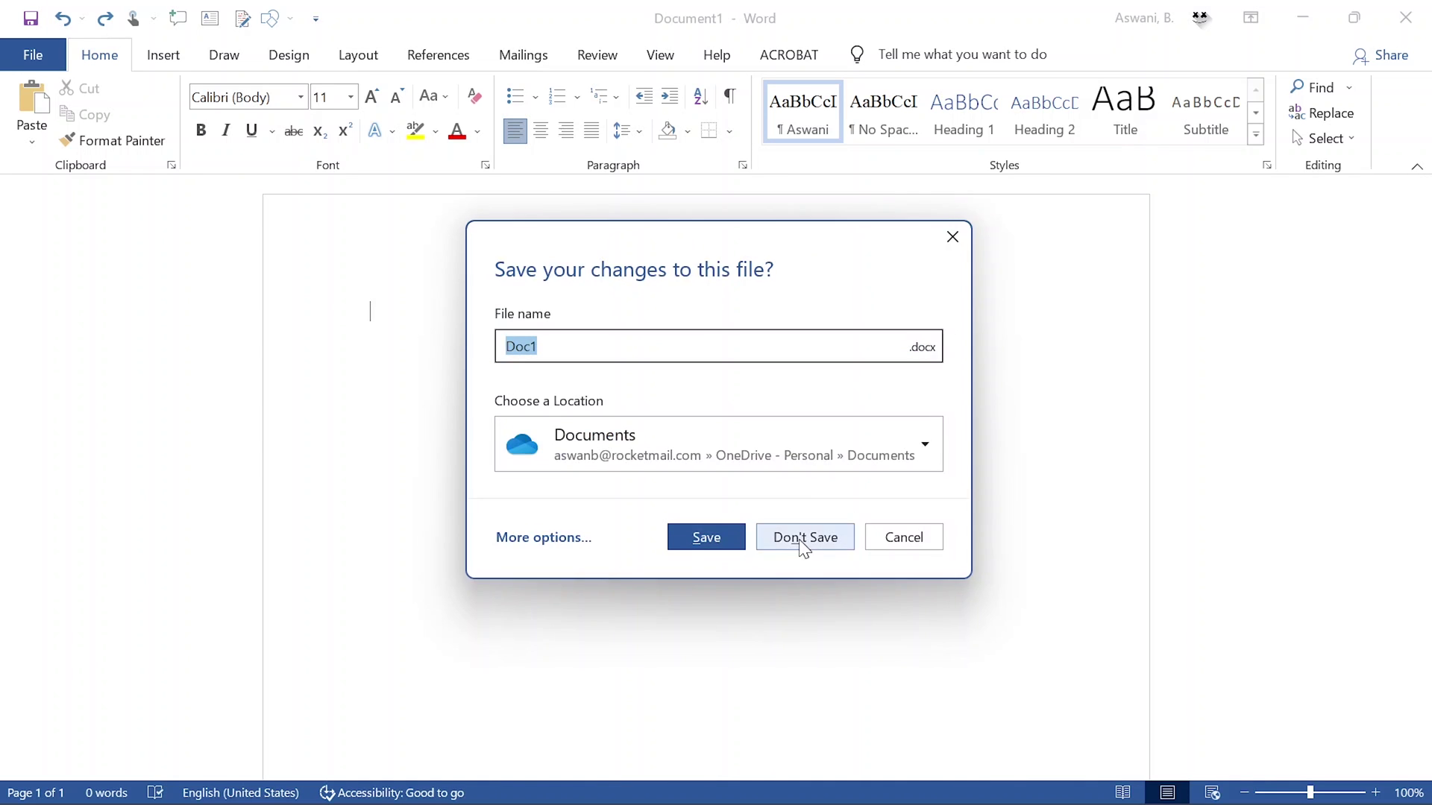
click(805, 539)
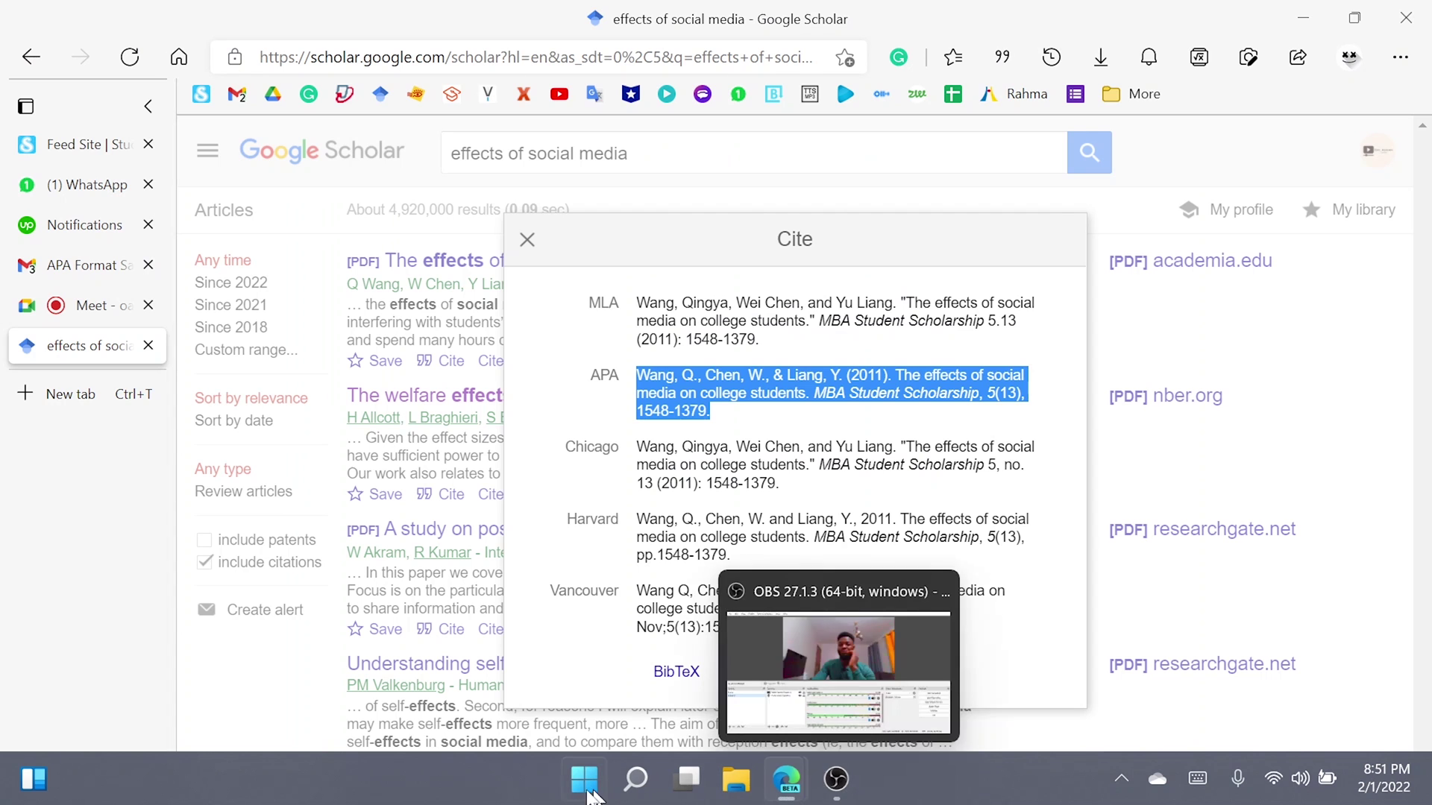
click(593, 780)
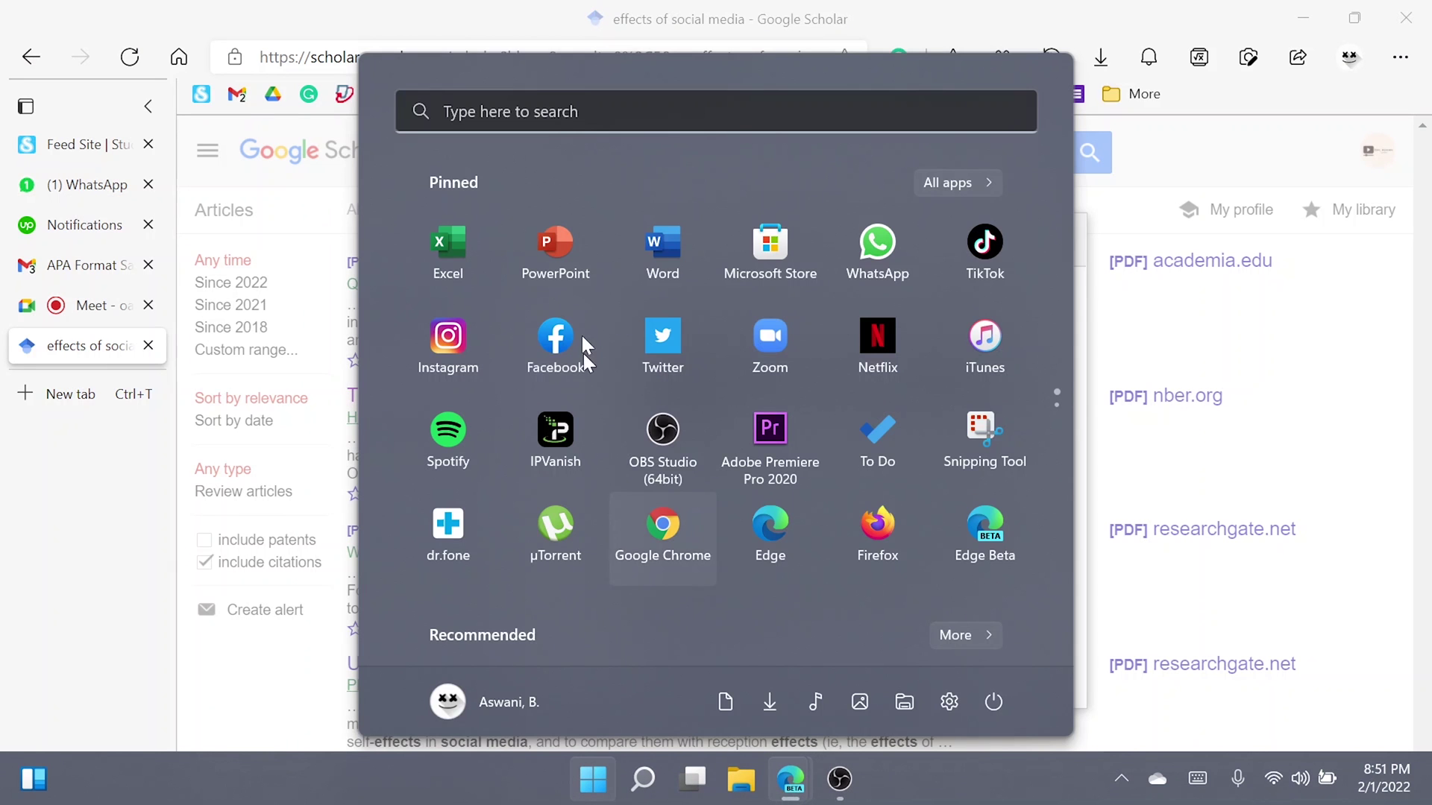
click(663, 242)
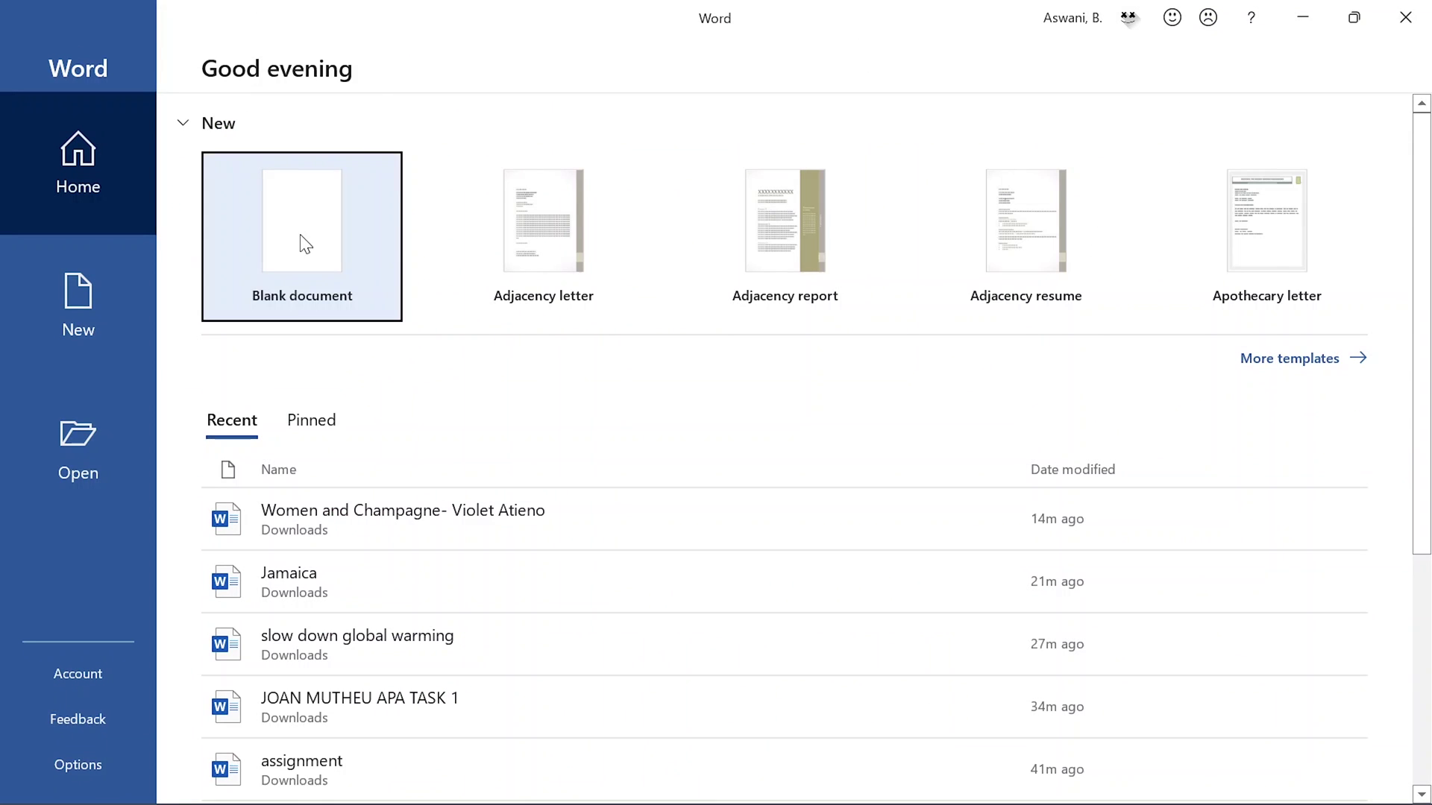
click(302, 237)
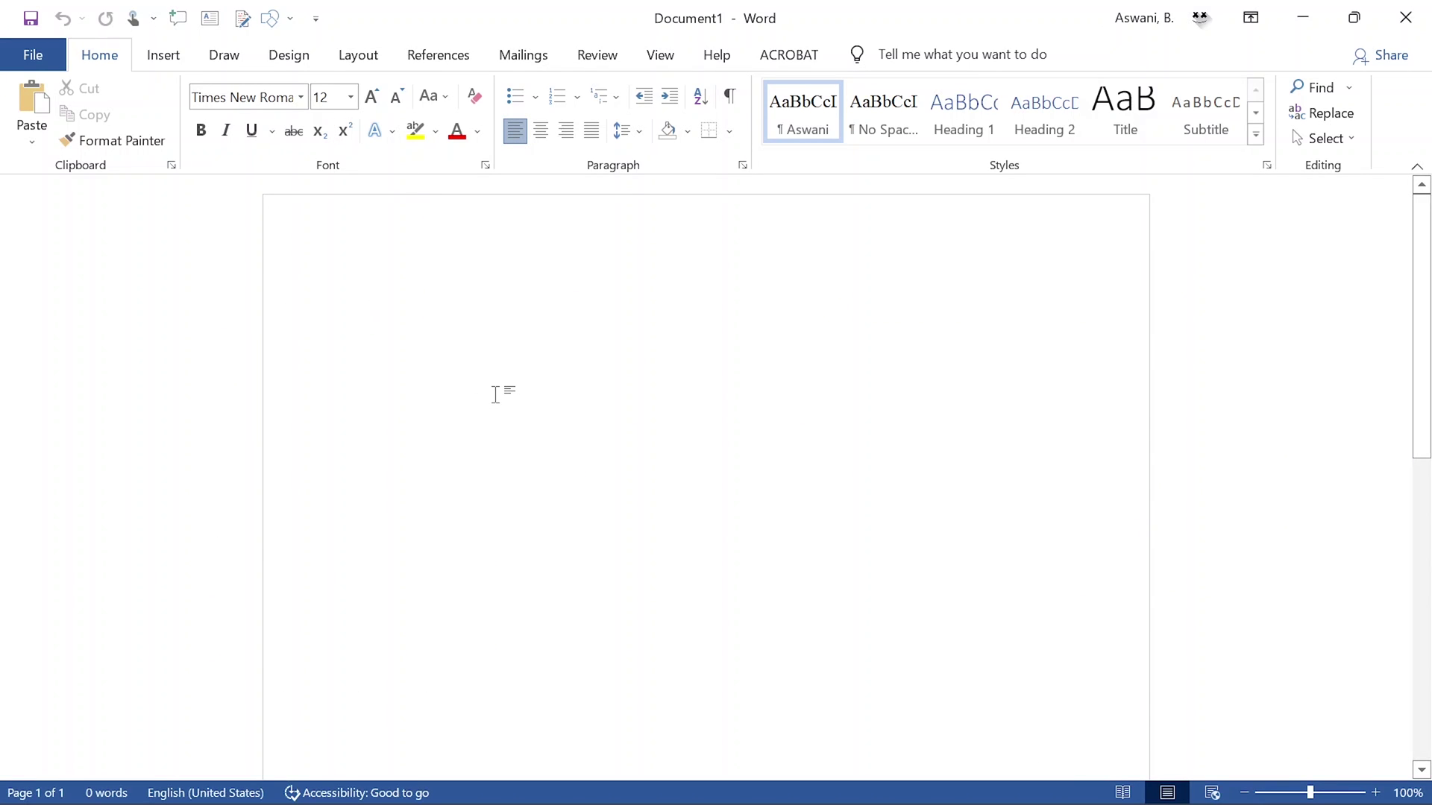
- Paste the Wang et al. (2011) APA citation into Document1 and select the pasted paragraph
key(ctrl+v)
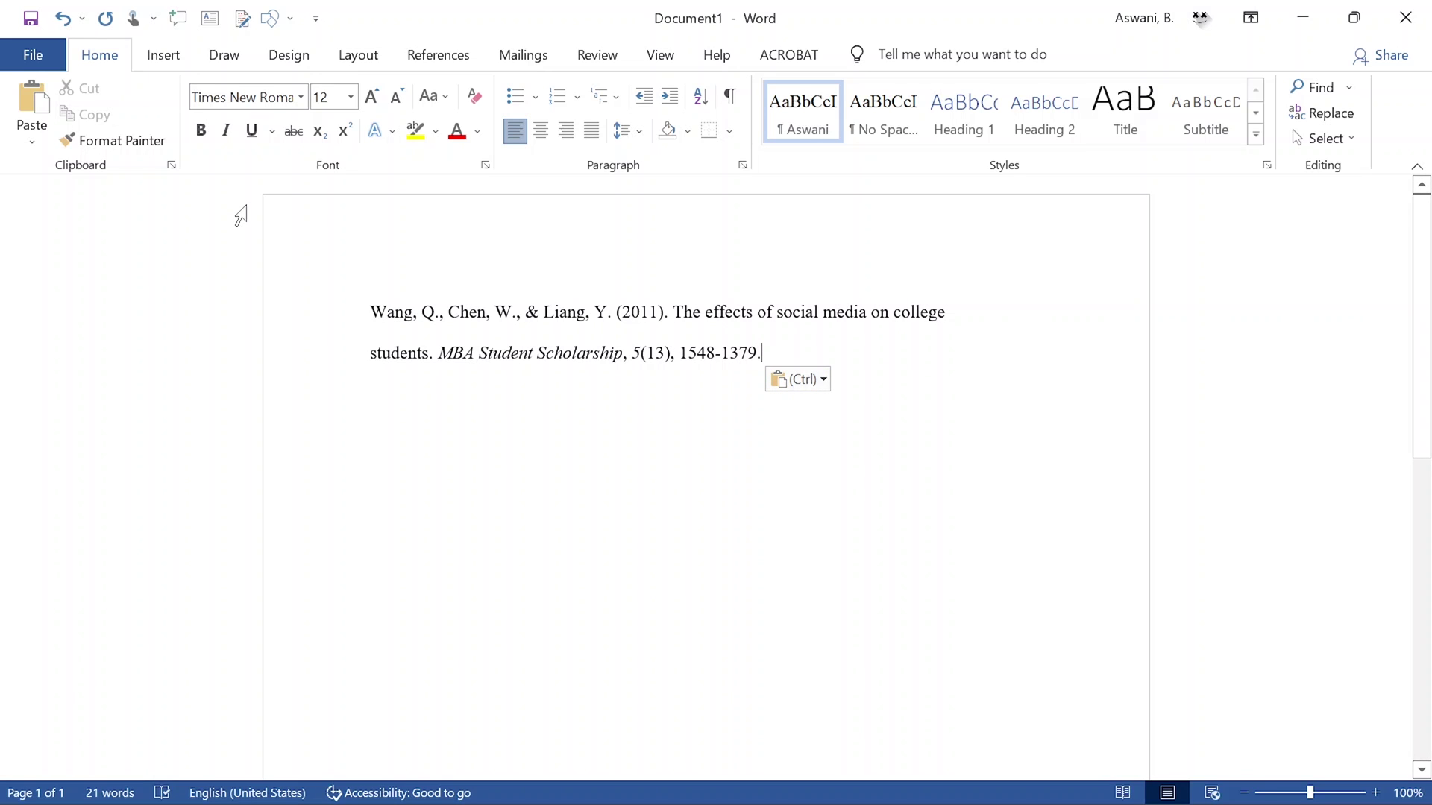
drag(379, 317, 773, 361)
key(ctrl+c)
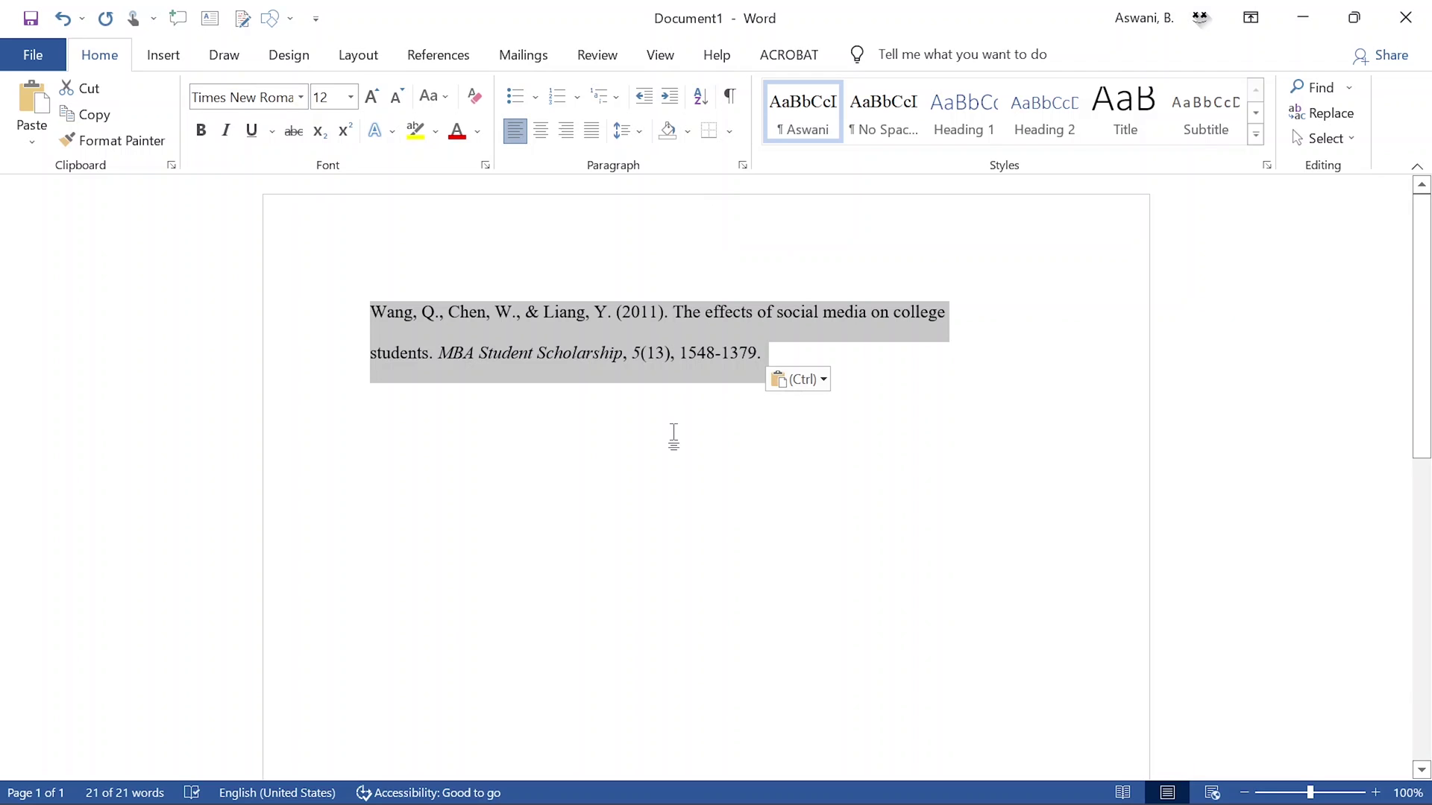
- Re-paste the citation with Keep Source Formatting, then undo the paste
click(826, 382)
click(782, 440)
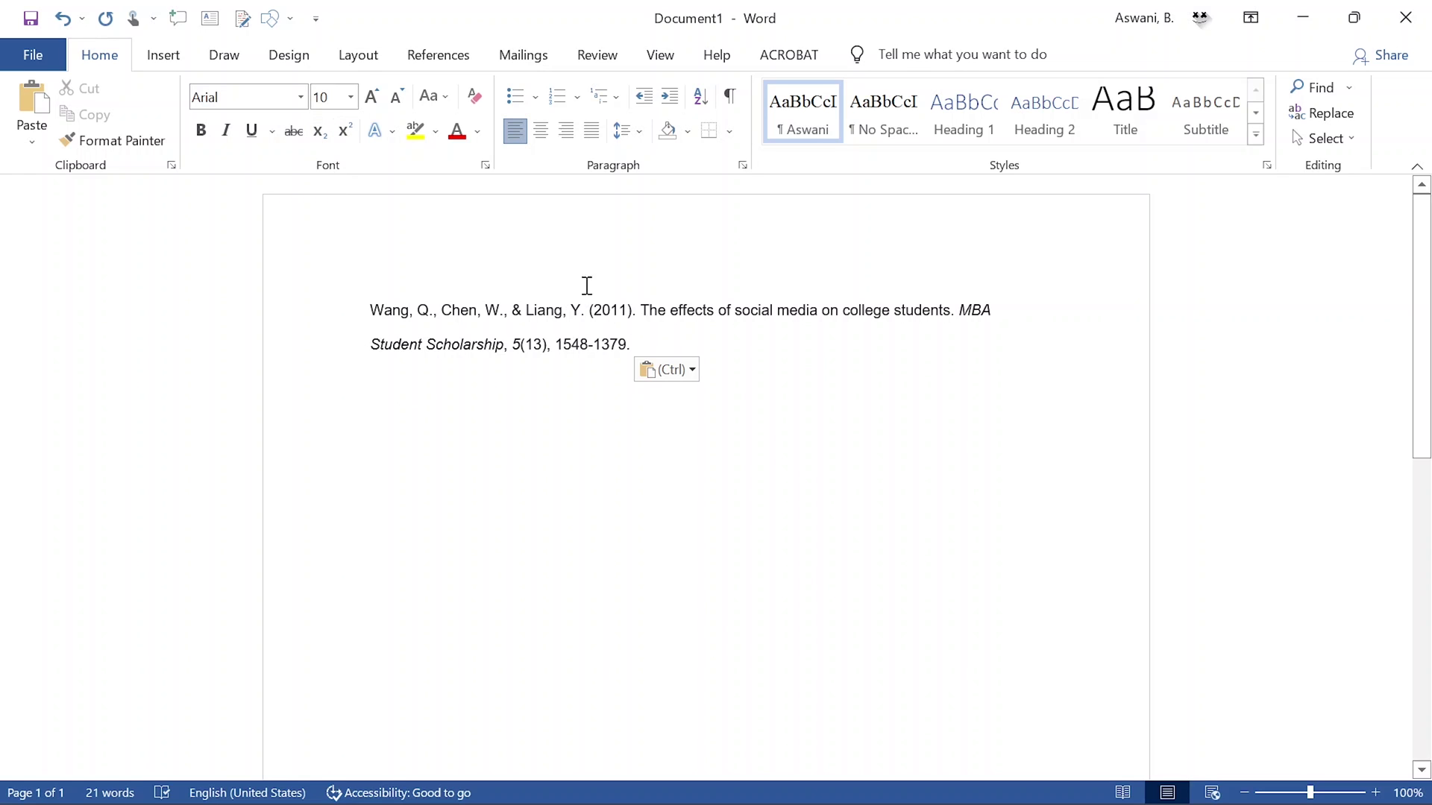
click(668, 367)
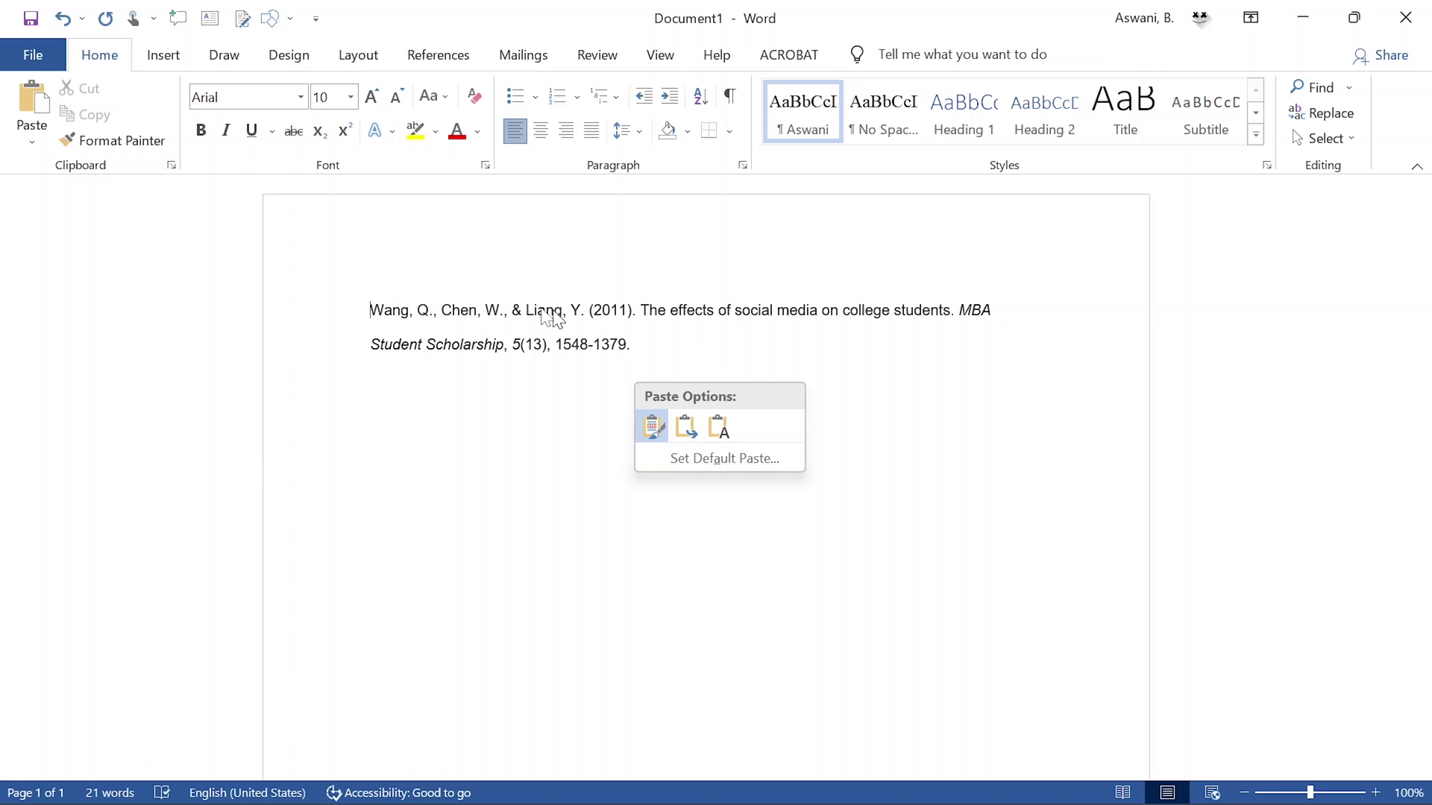
click(62, 18)
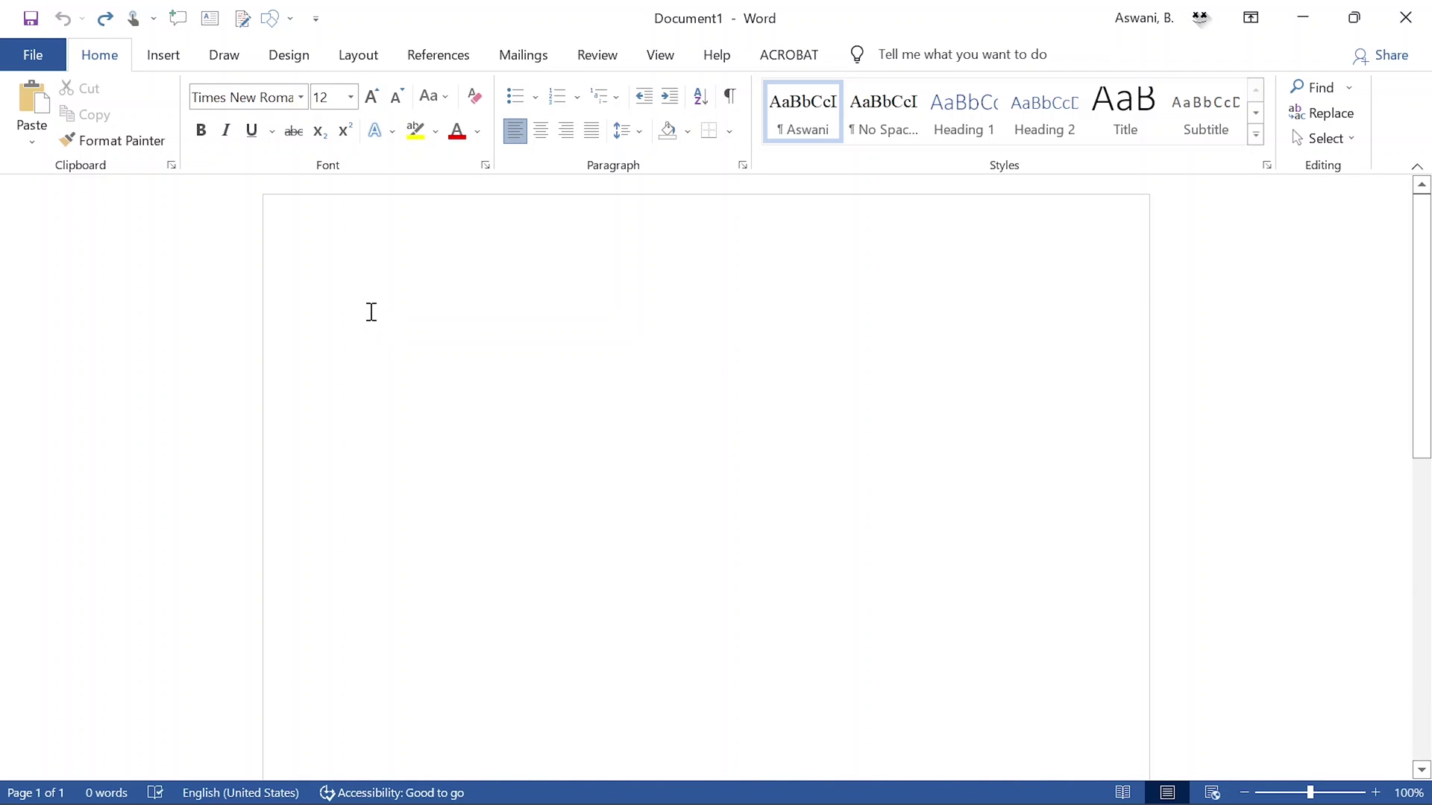
- Paste the reference again, compare the paste formatting options, and undo, leaving an empty page
key(ctrl+v)
click(809, 377)
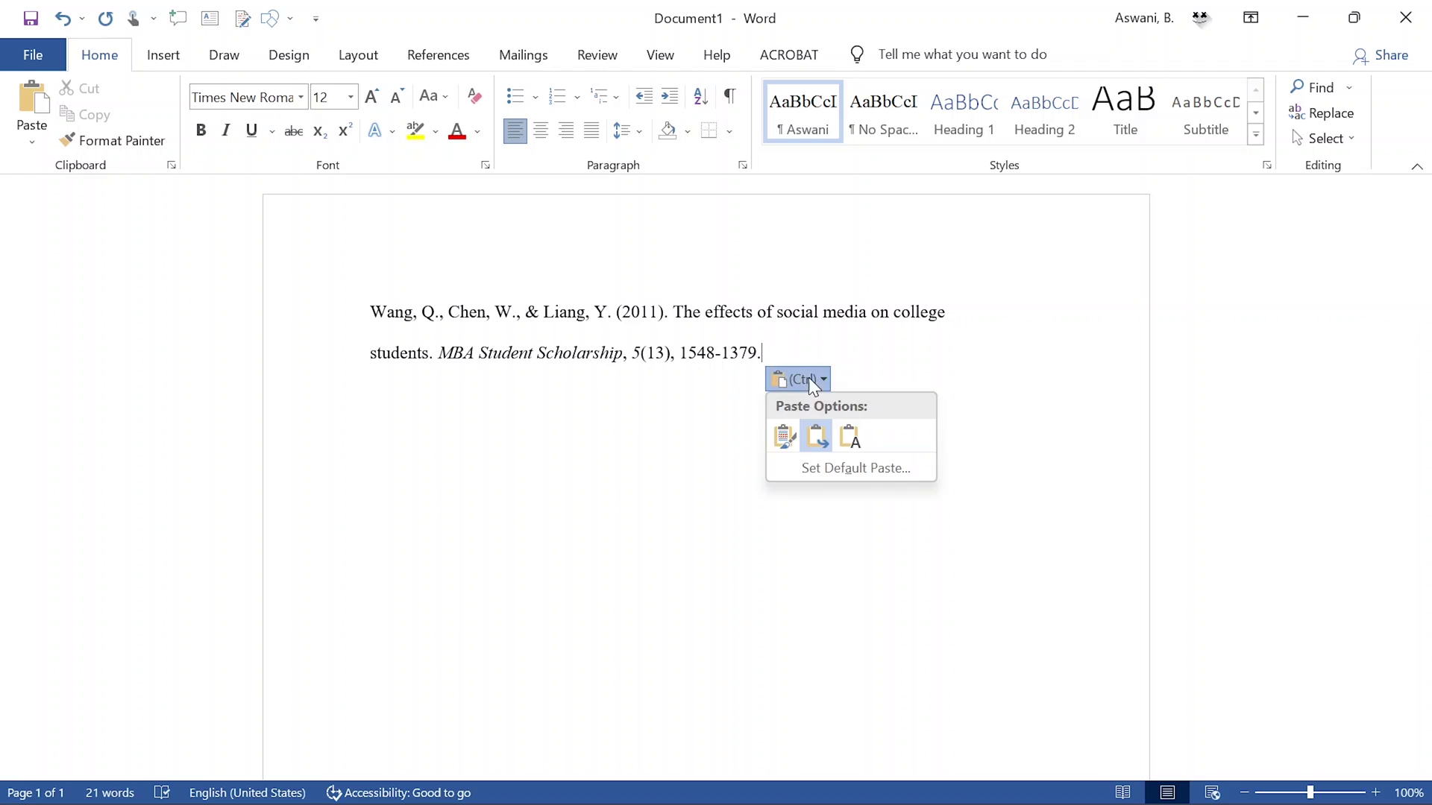
click(823, 434)
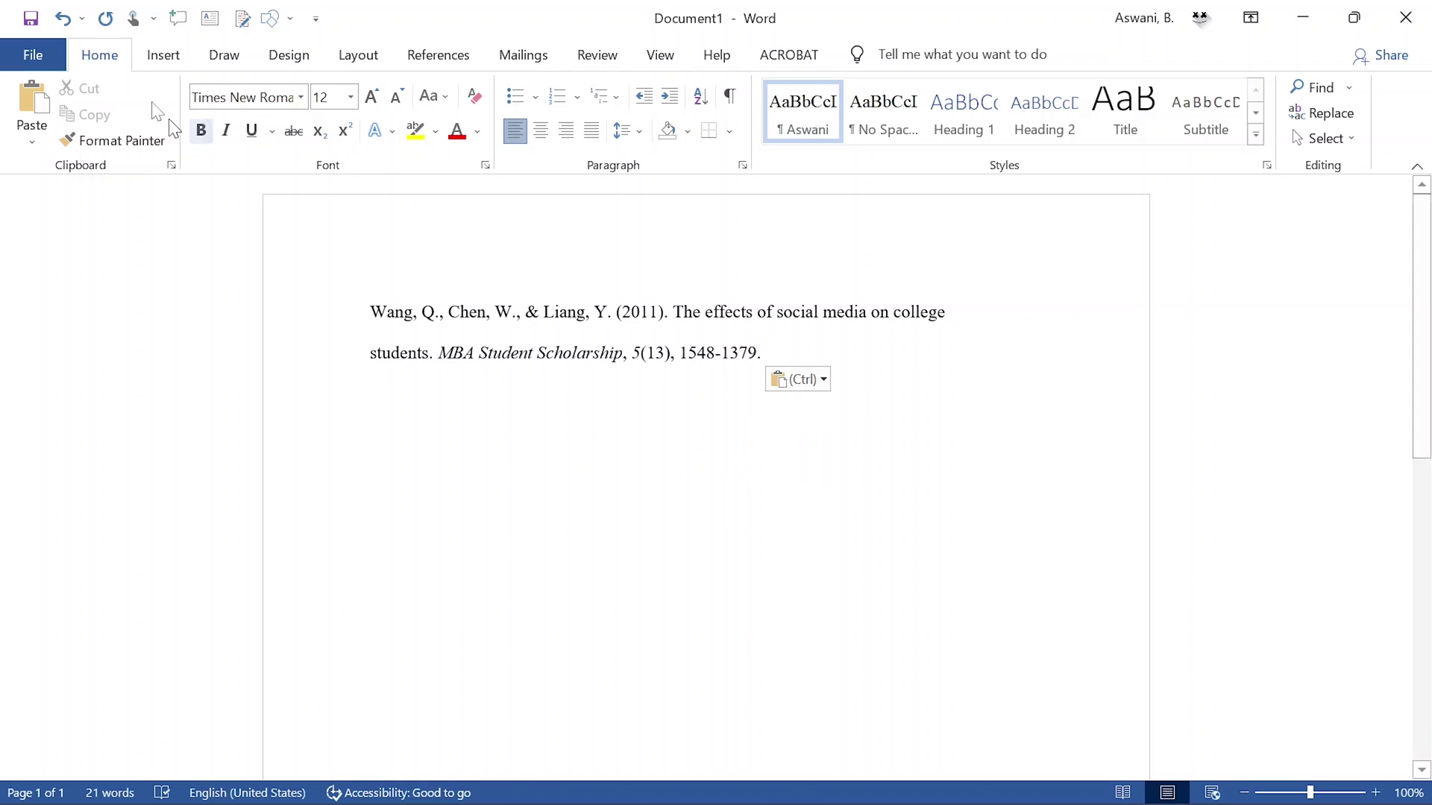
click(74, 24)
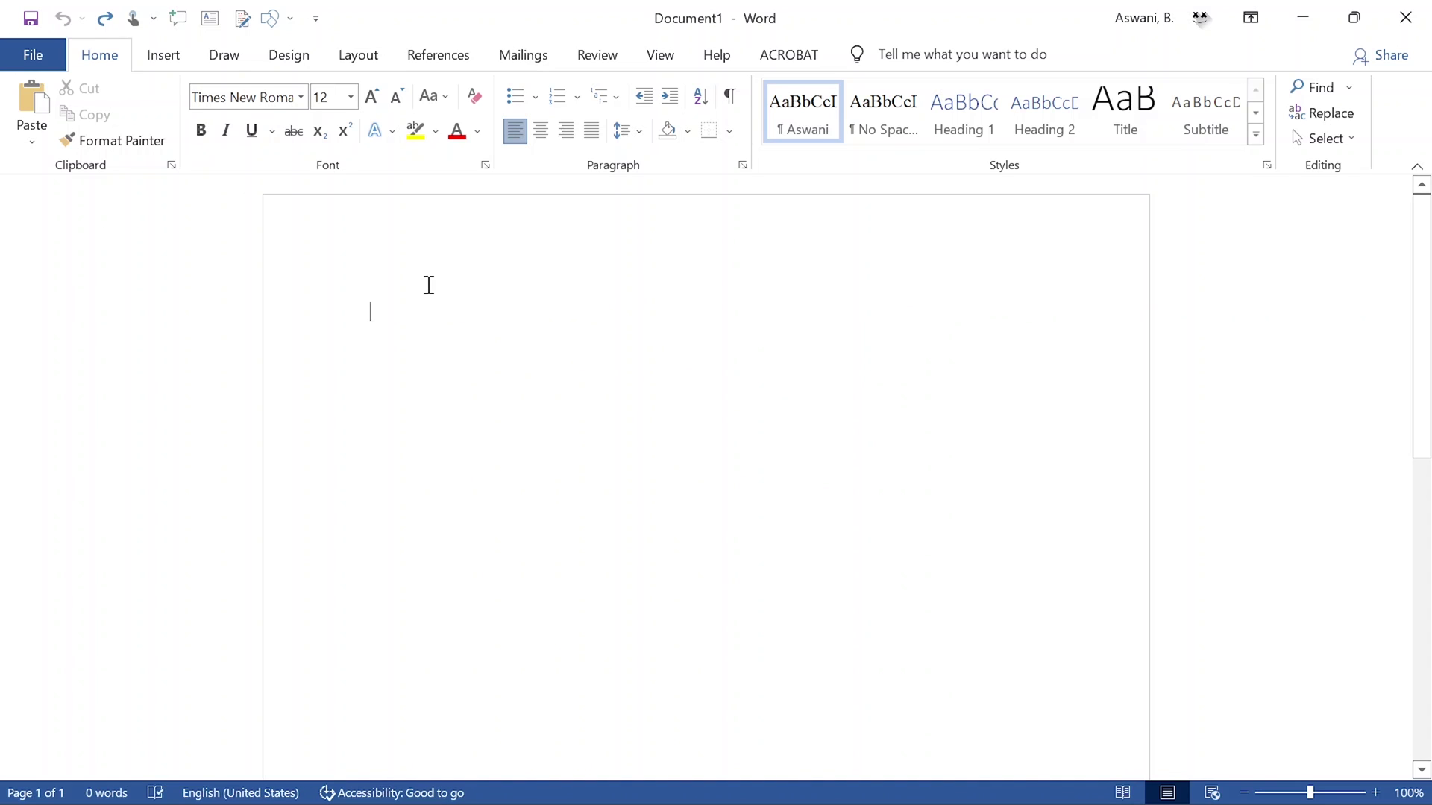
key(ctrl+y)
click(811, 377)
click(793, 431)
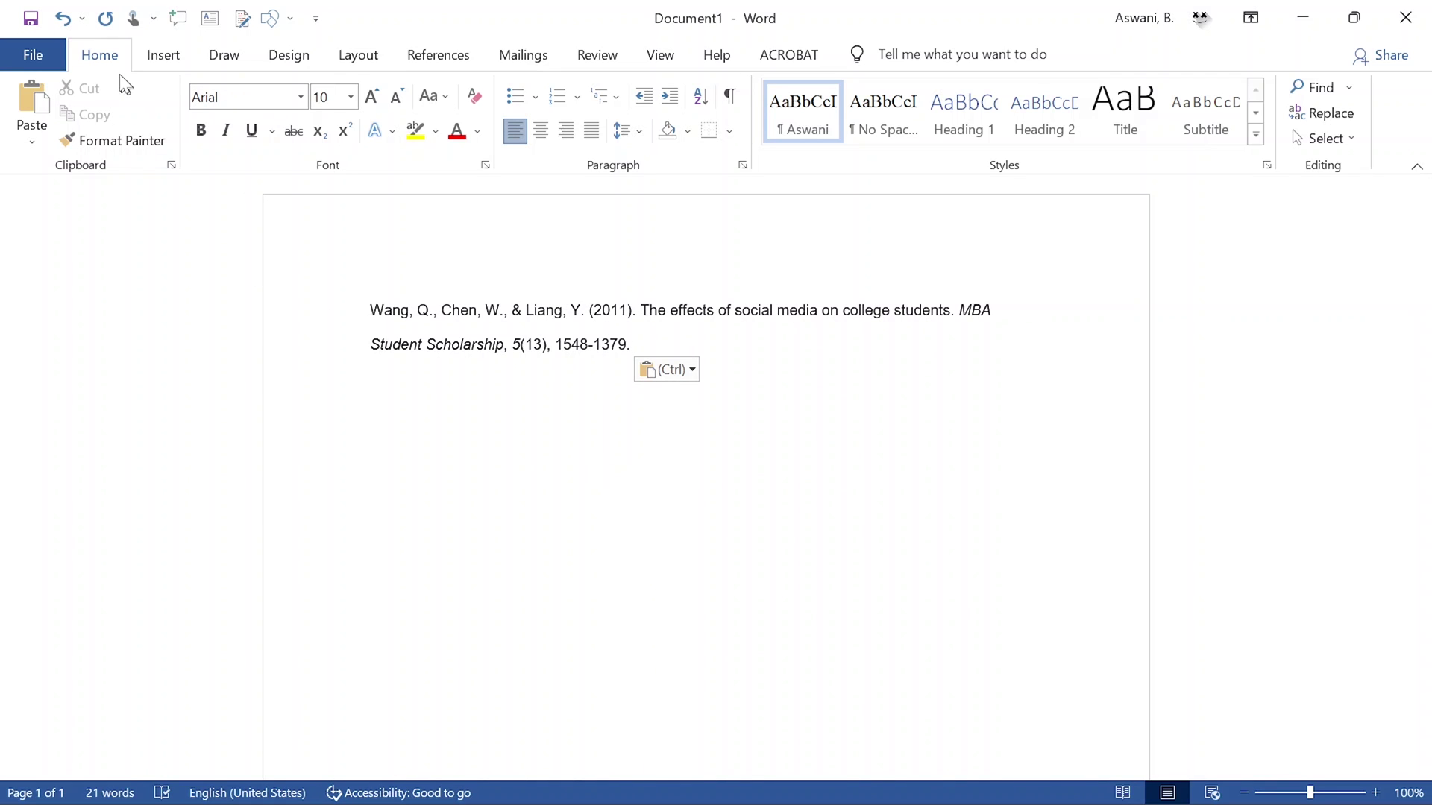
click(64, 16)
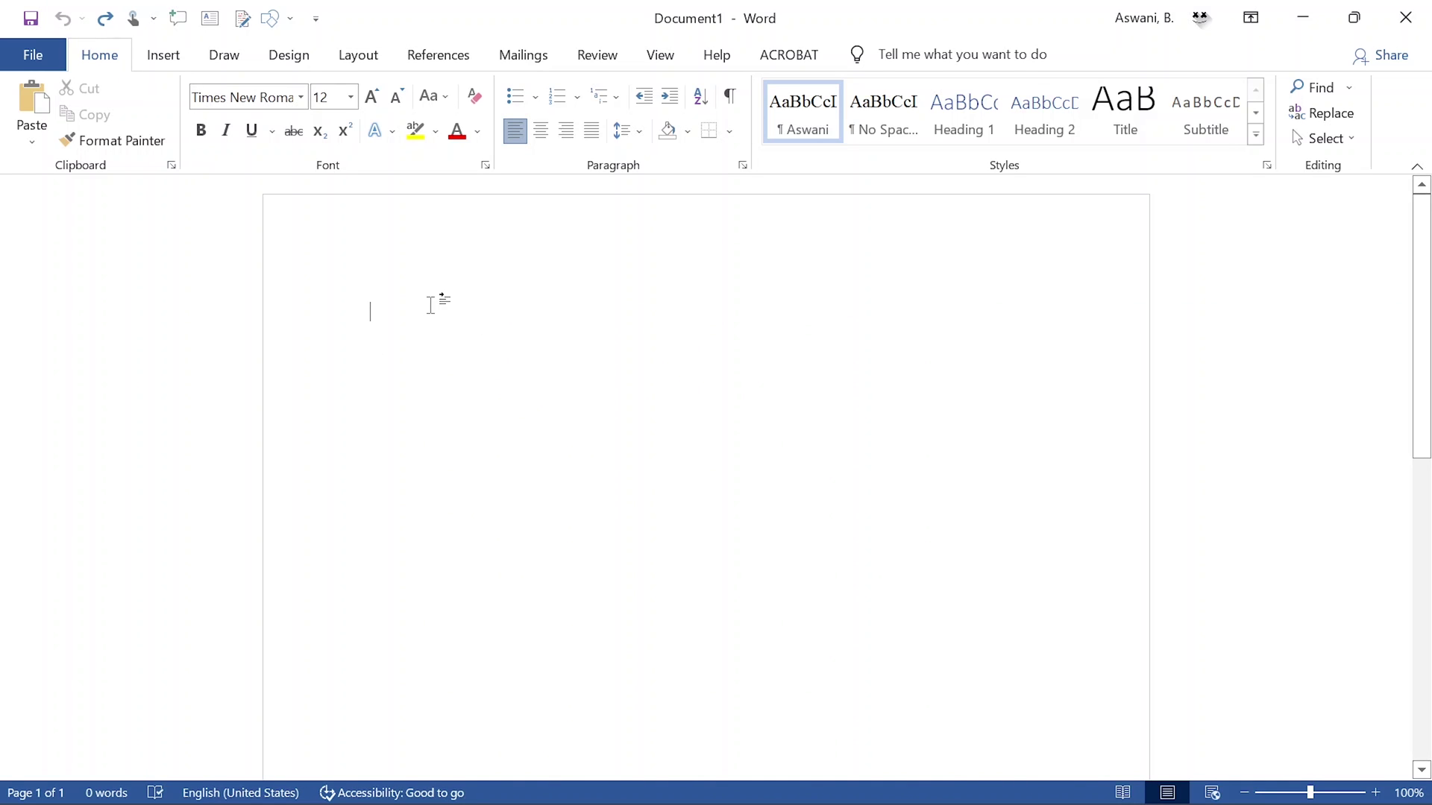
- Paste the reference at the page start using Merge Formatting, giving Times New Roman 12
right_click(363, 324)
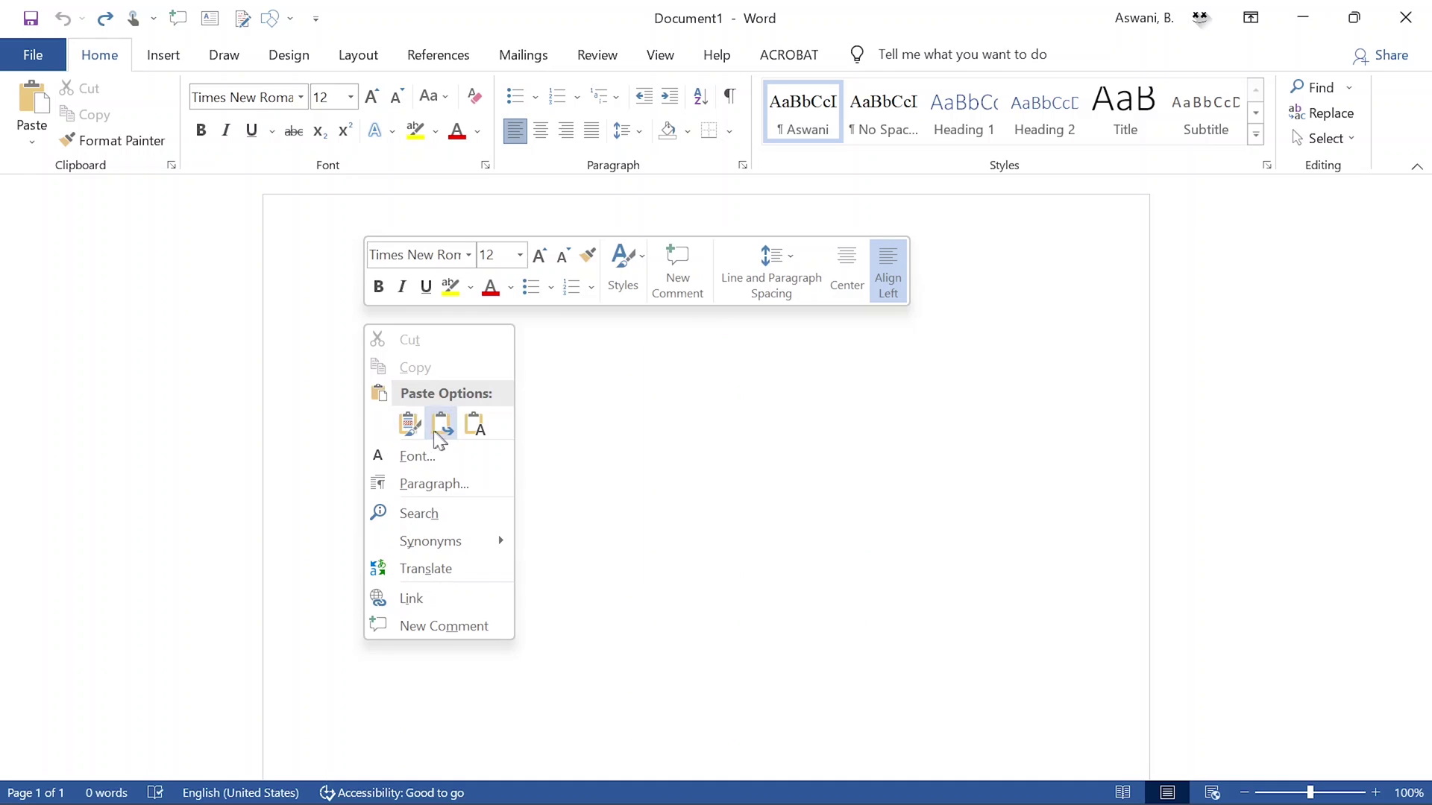
click(408, 425)
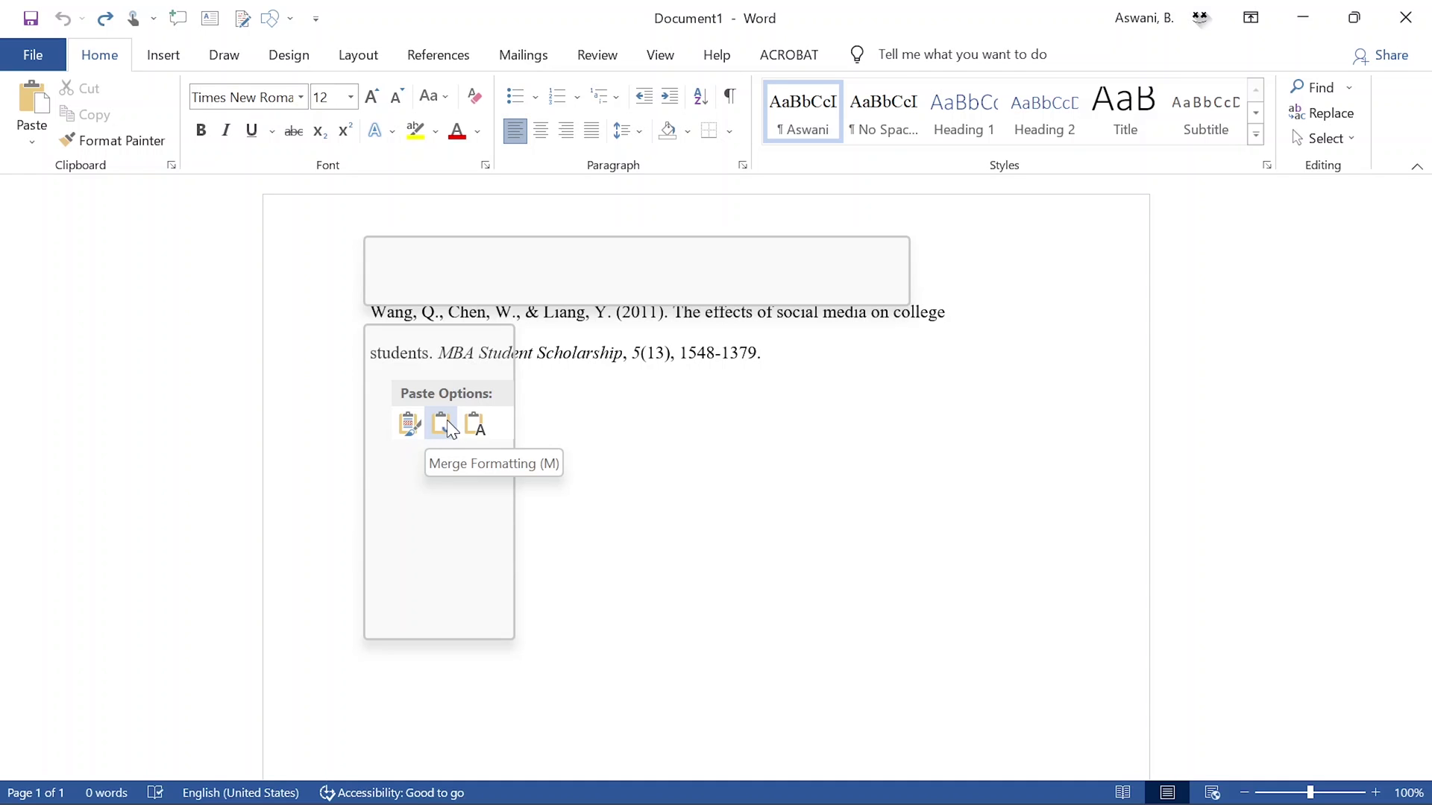
click(446, 423)
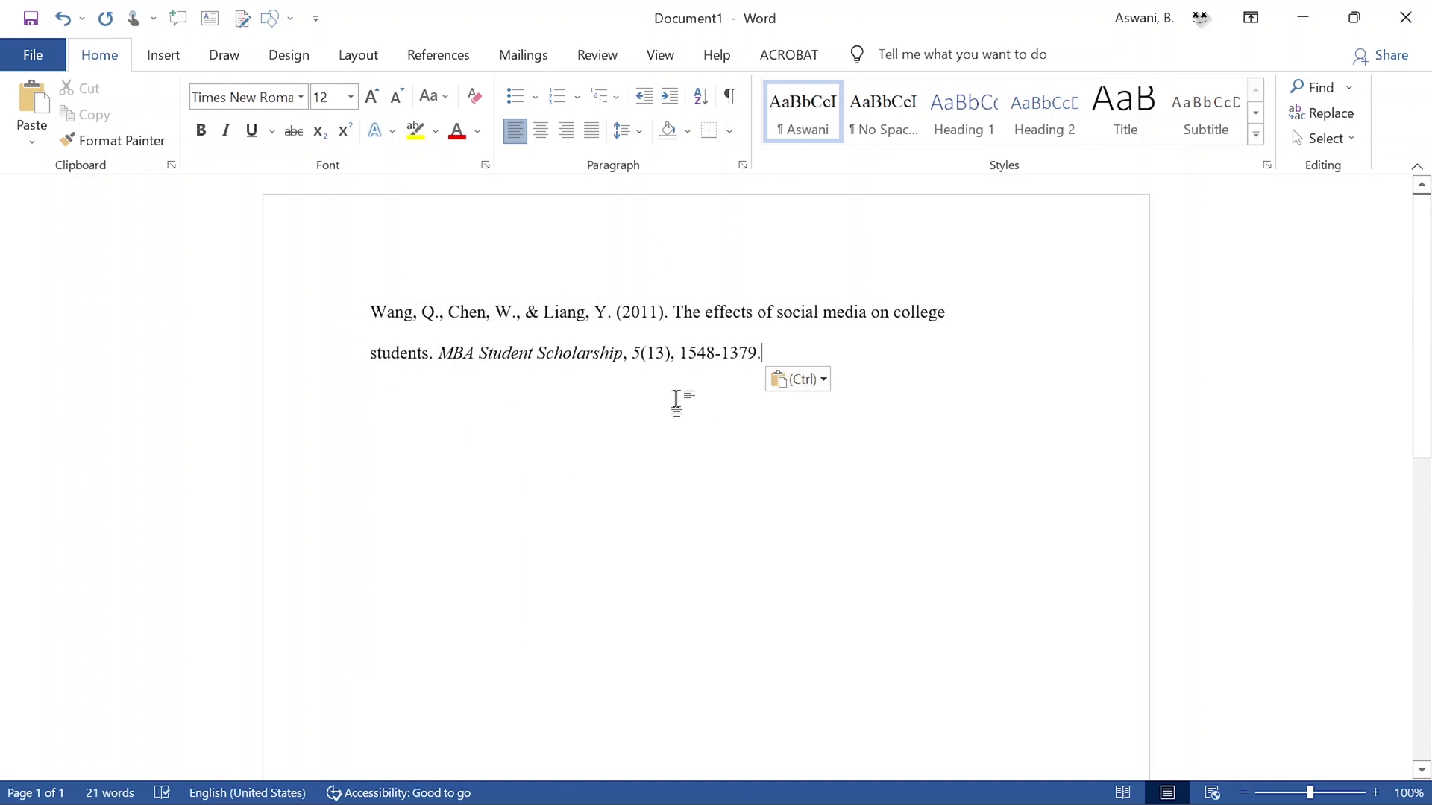
click(368, 424)
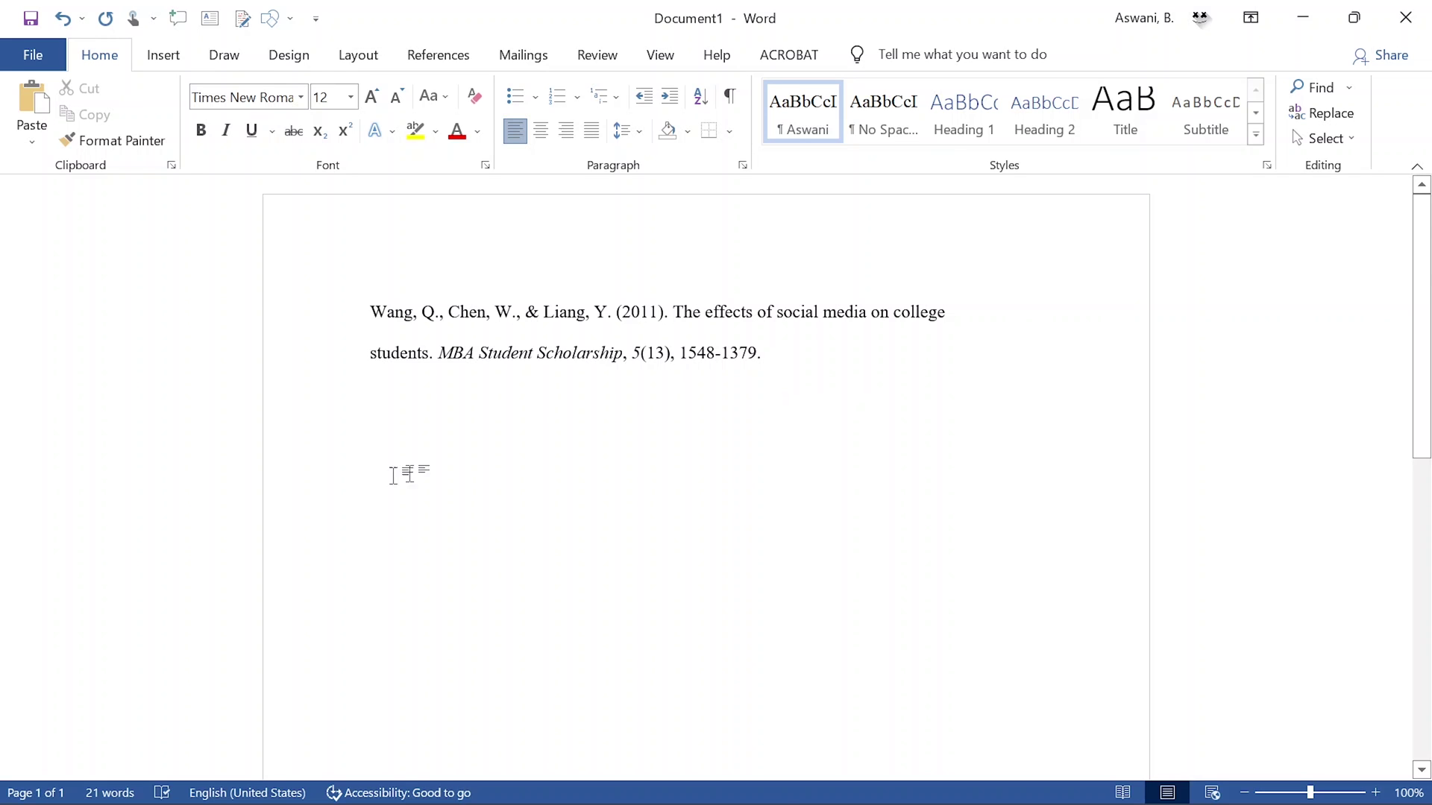
- Paste a second copy of the reference, then select all and delete to empty the document
right_click(373, 438)
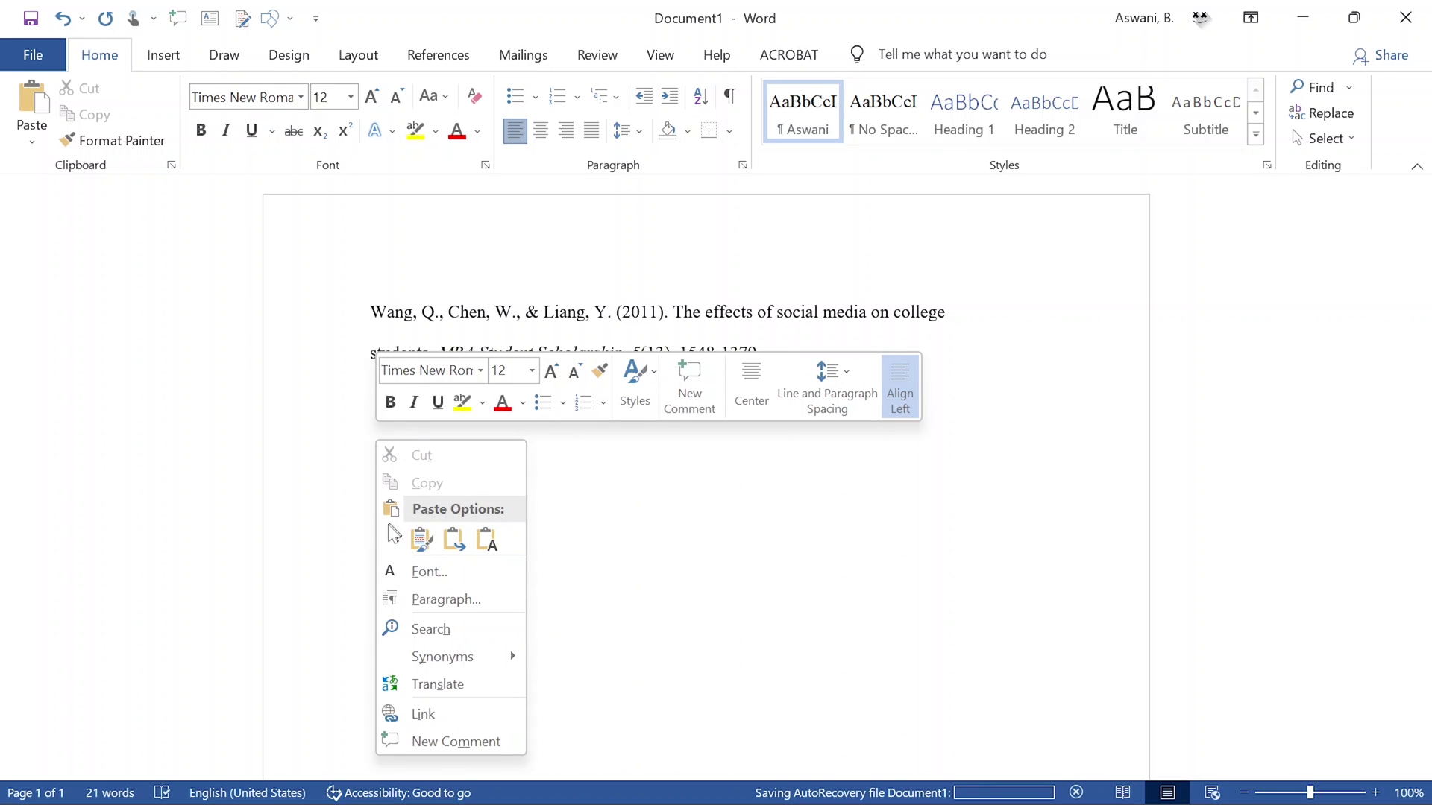
click(643, 500)
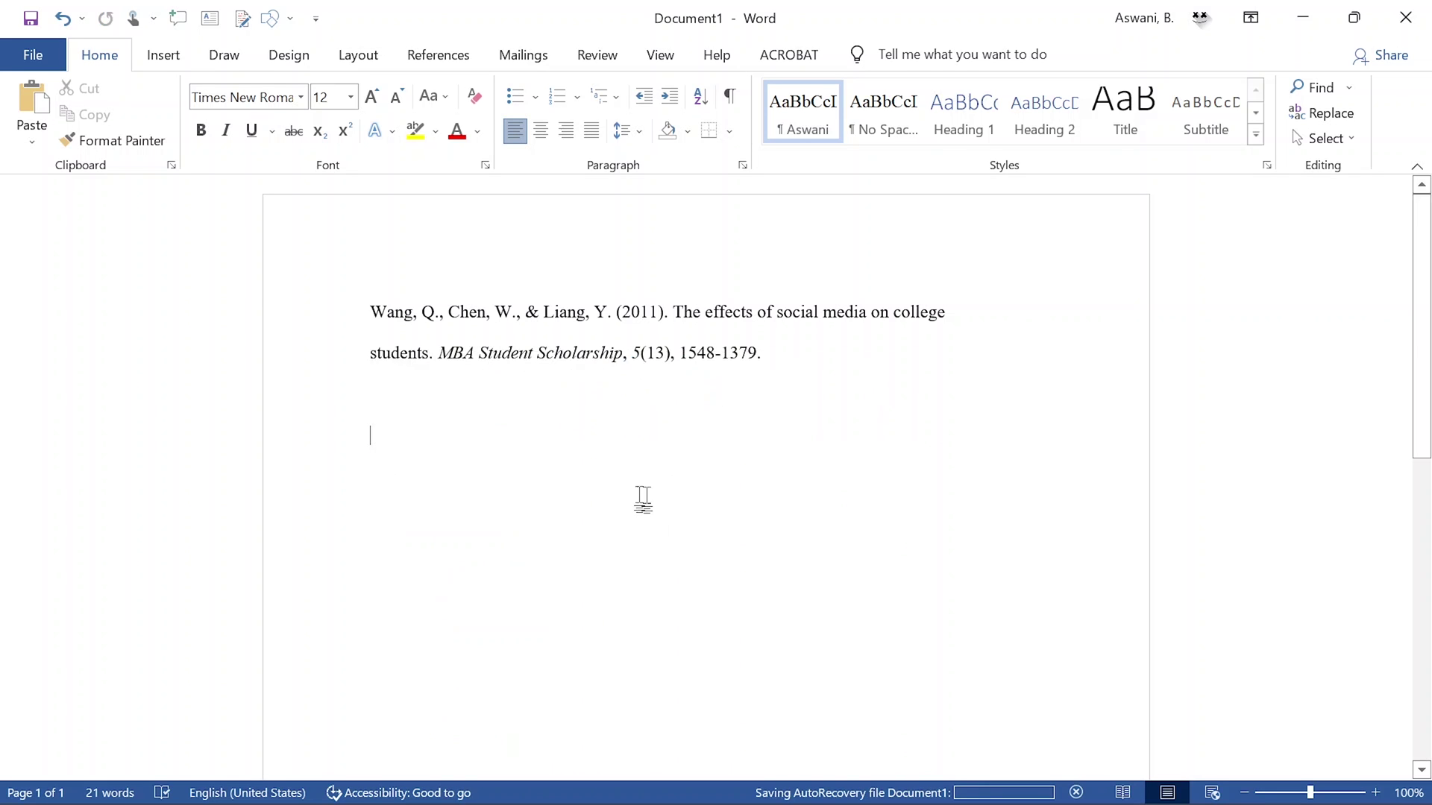
text(Wang, Q., Chen, W., & Liang, Y. (2011). The effects of social media on college students. MBA Student Scholarship, 5(13), 1548-1379.)
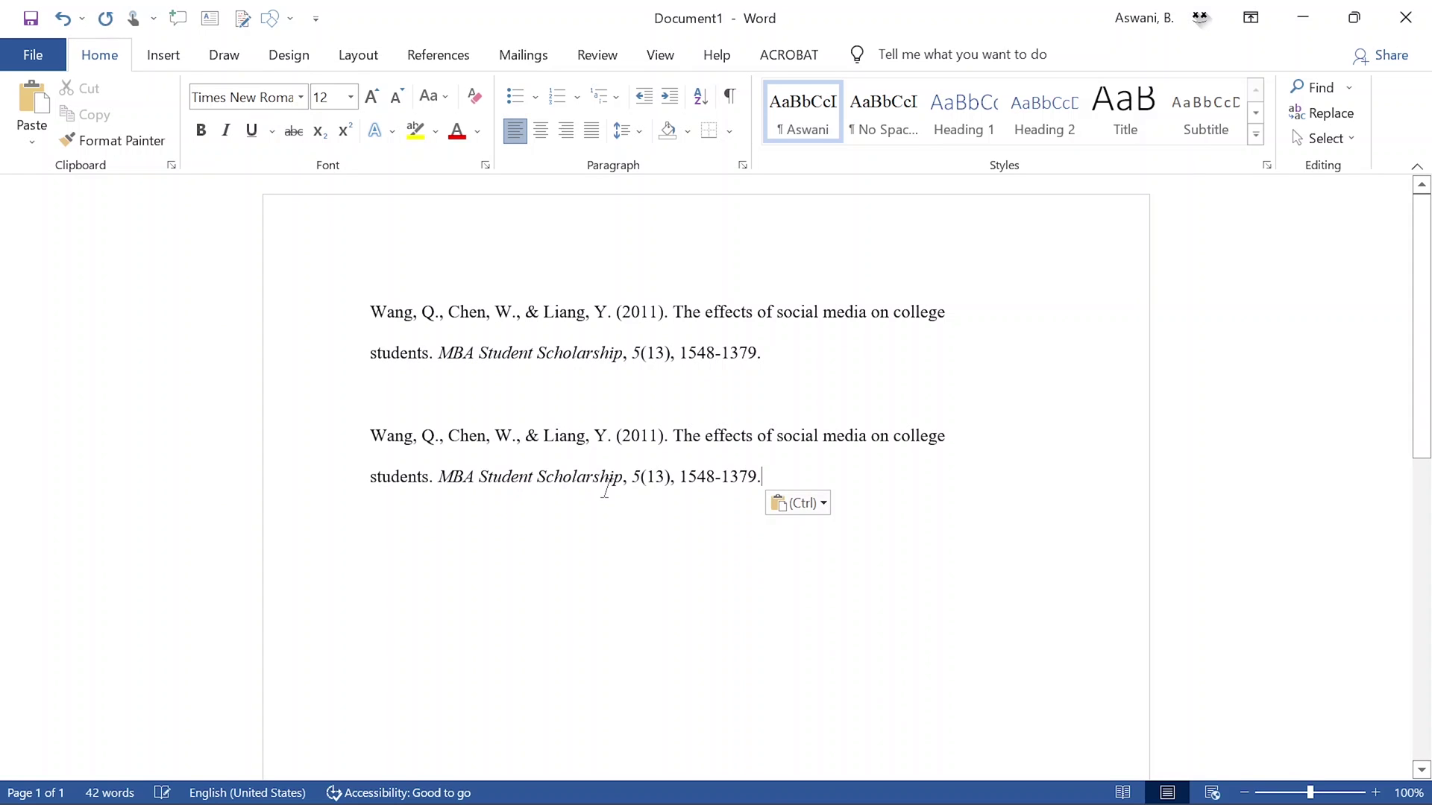
key(ctrl+a)
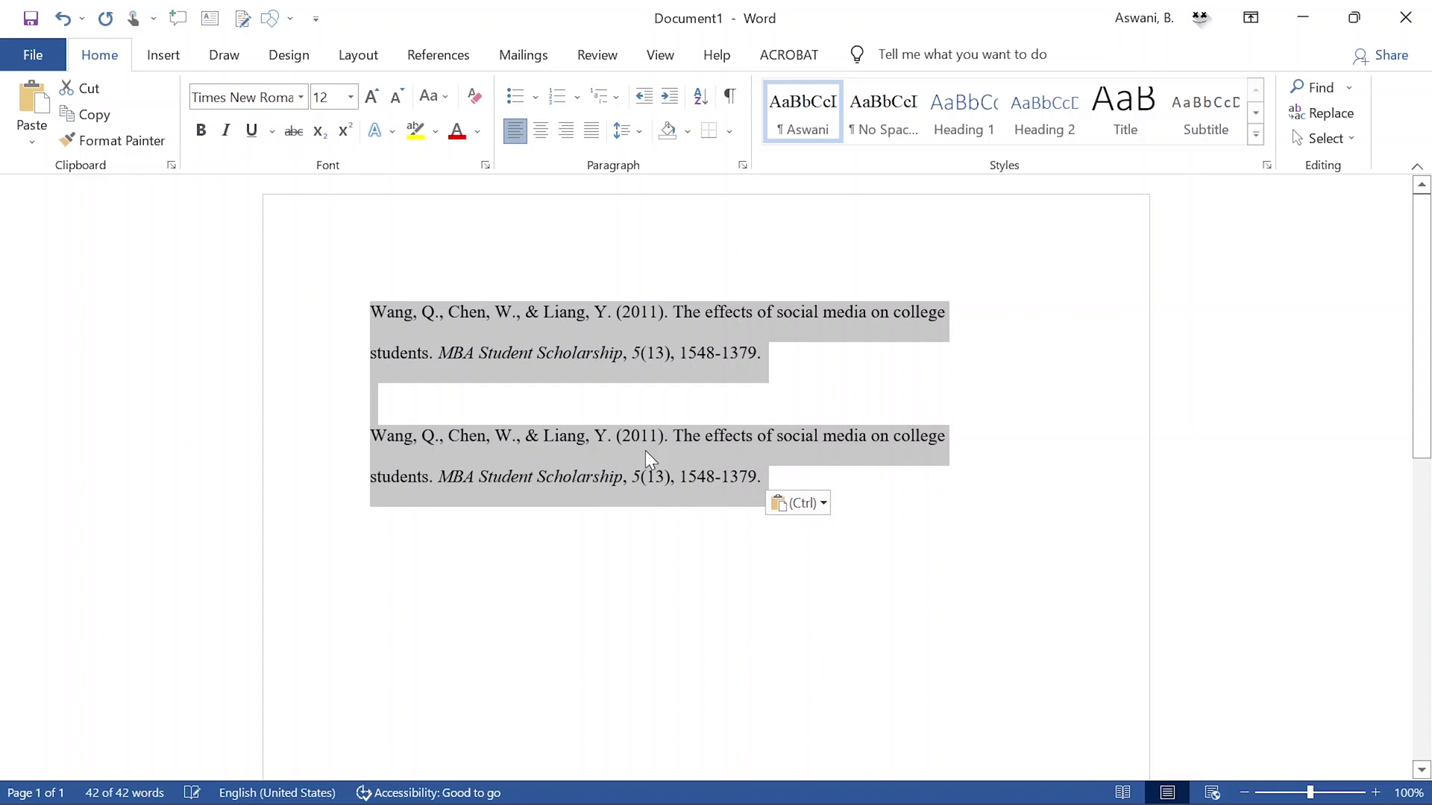
key(Delete)
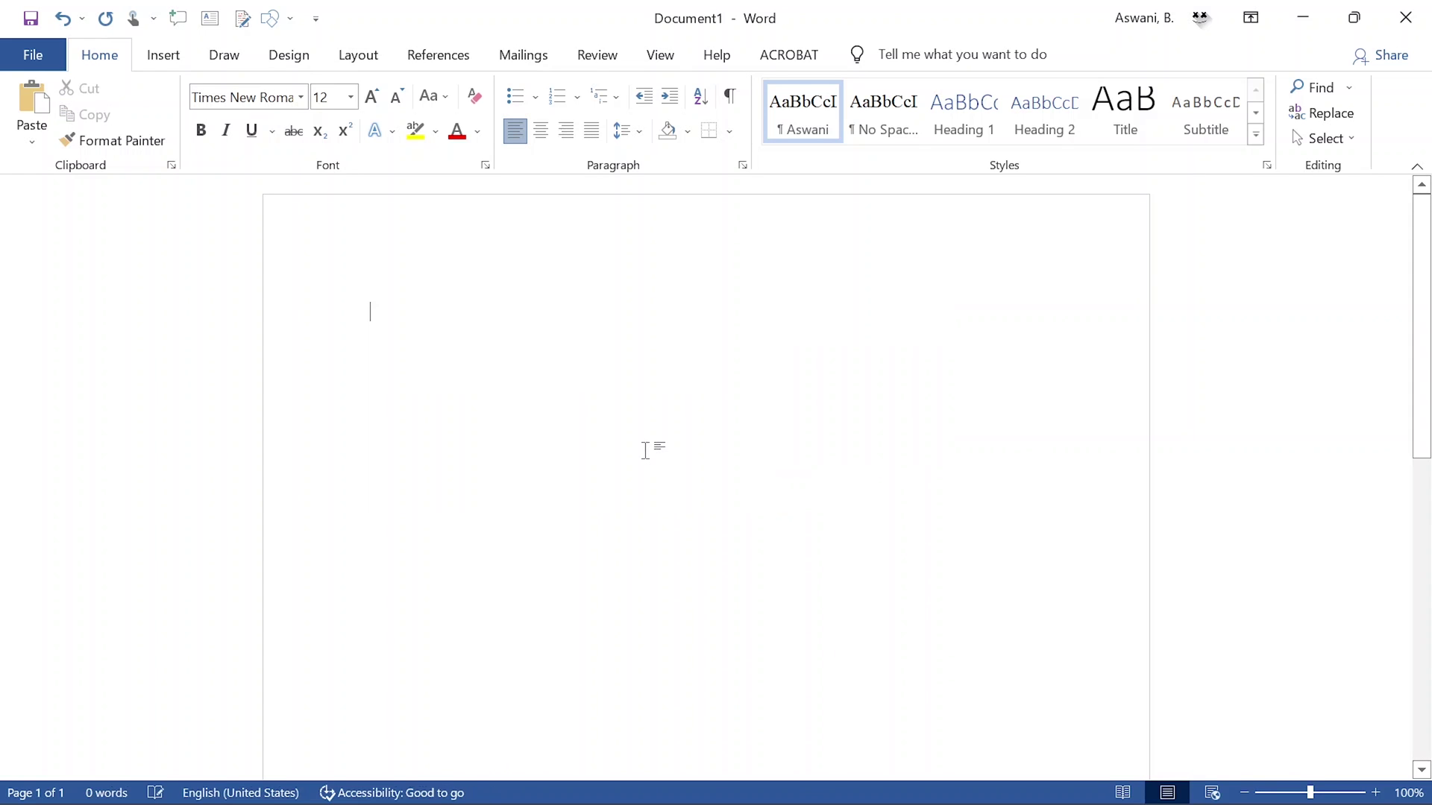
- Choose Set Default Paste from the Home tab's Paste dropdown to reach Word Options' Advanced page
click(29, 145)
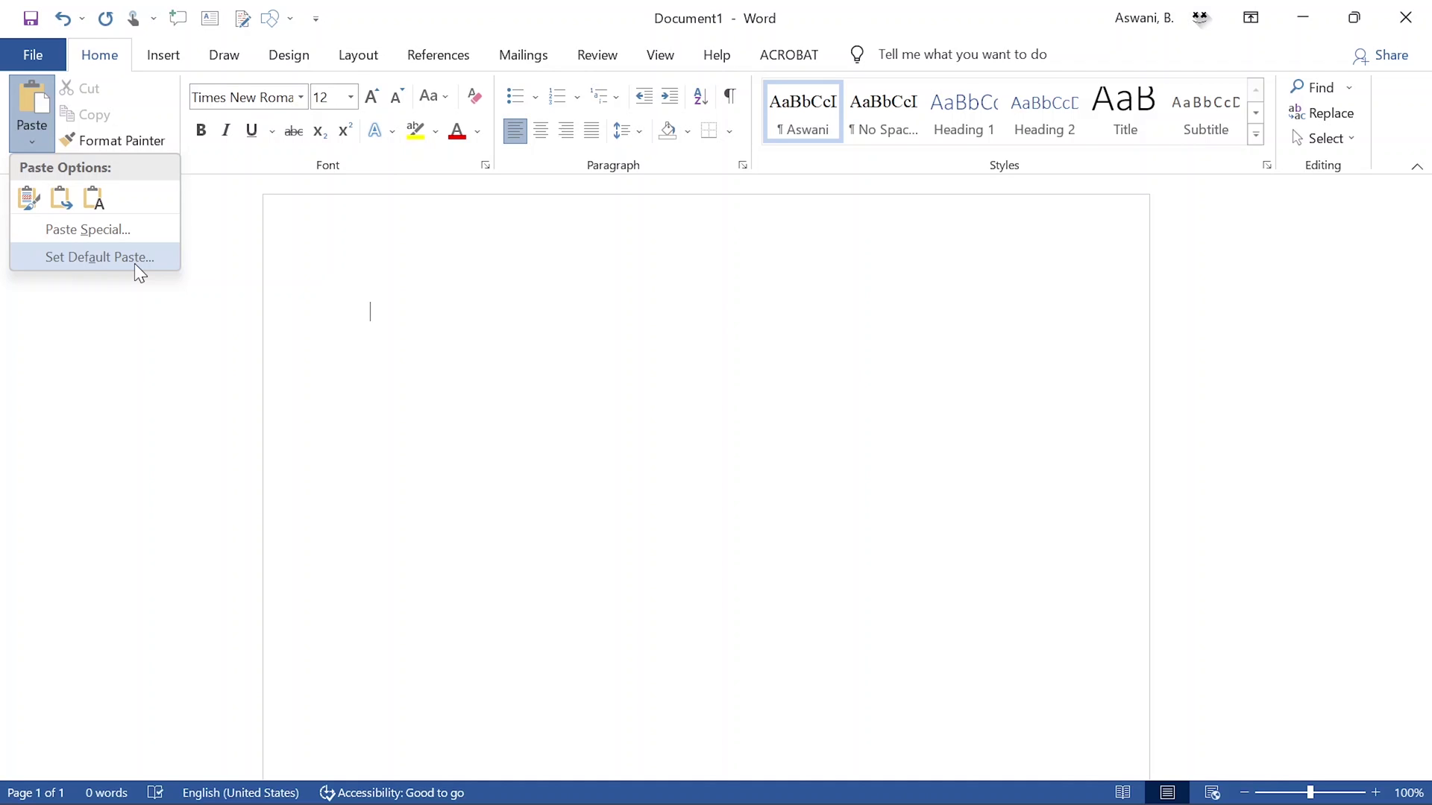
click(93, 260)
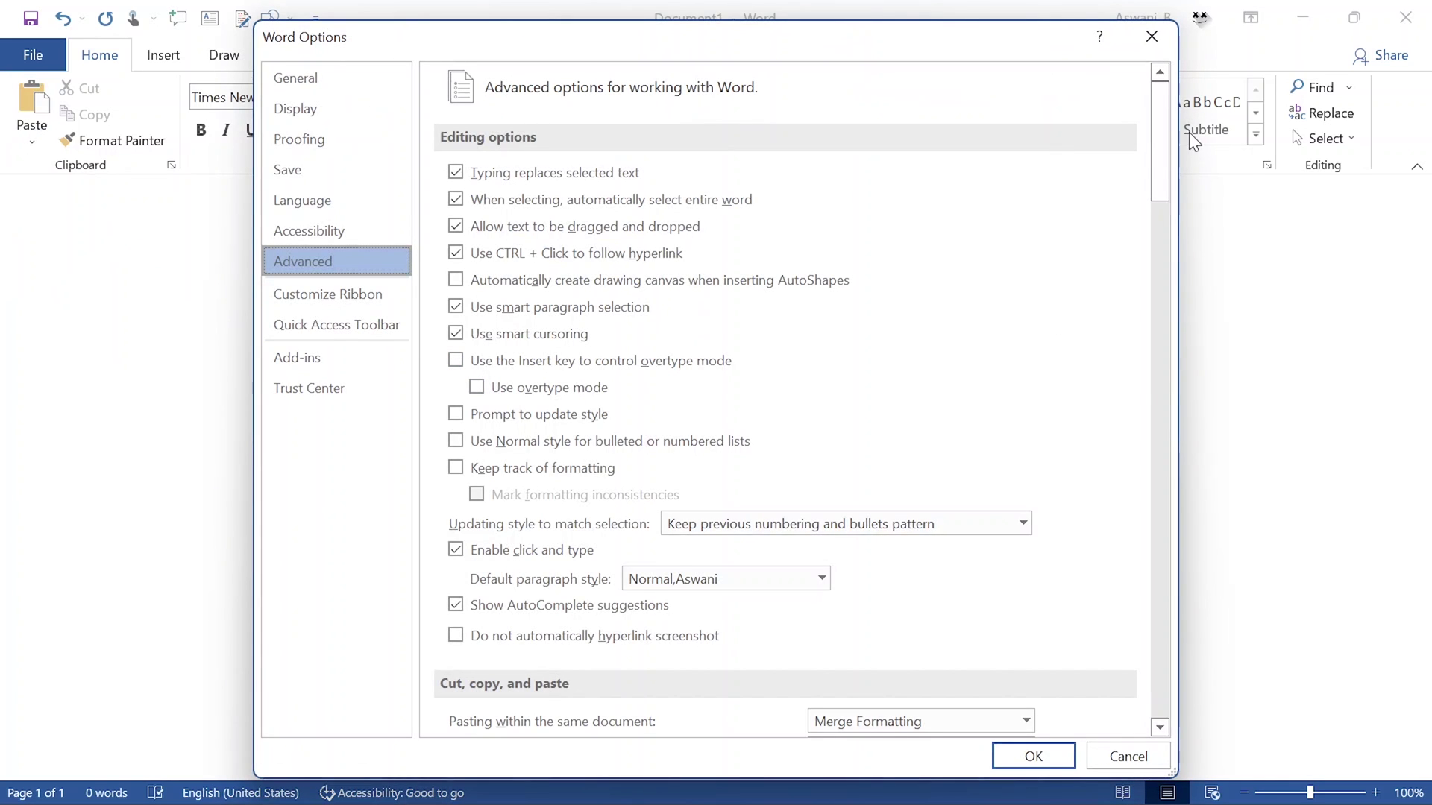
- Set same-document, between-documents and style-conflict pasting to Merge Formatting
drag(1166, 150, 1165, 198)
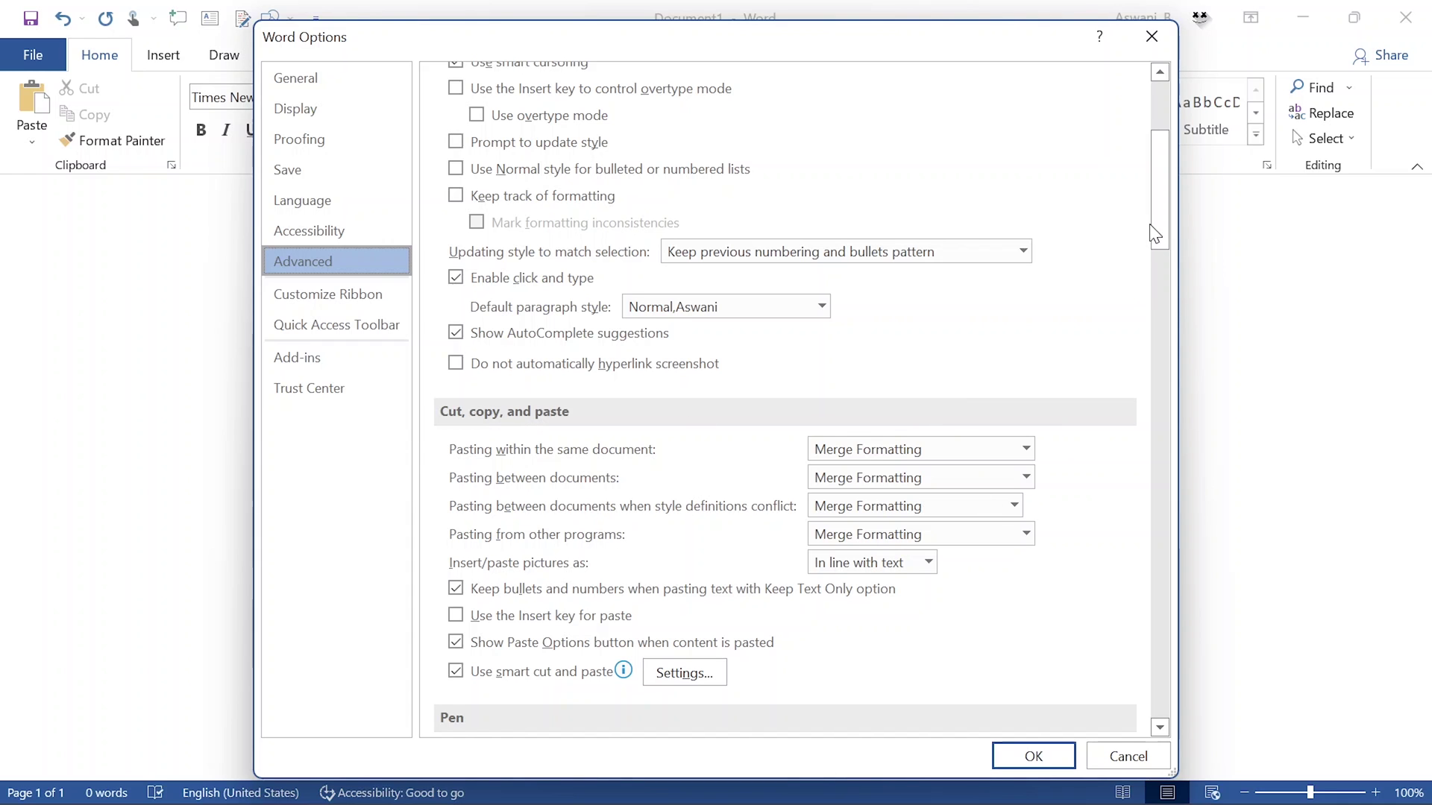
drag(1158, 219, 1159, 252)
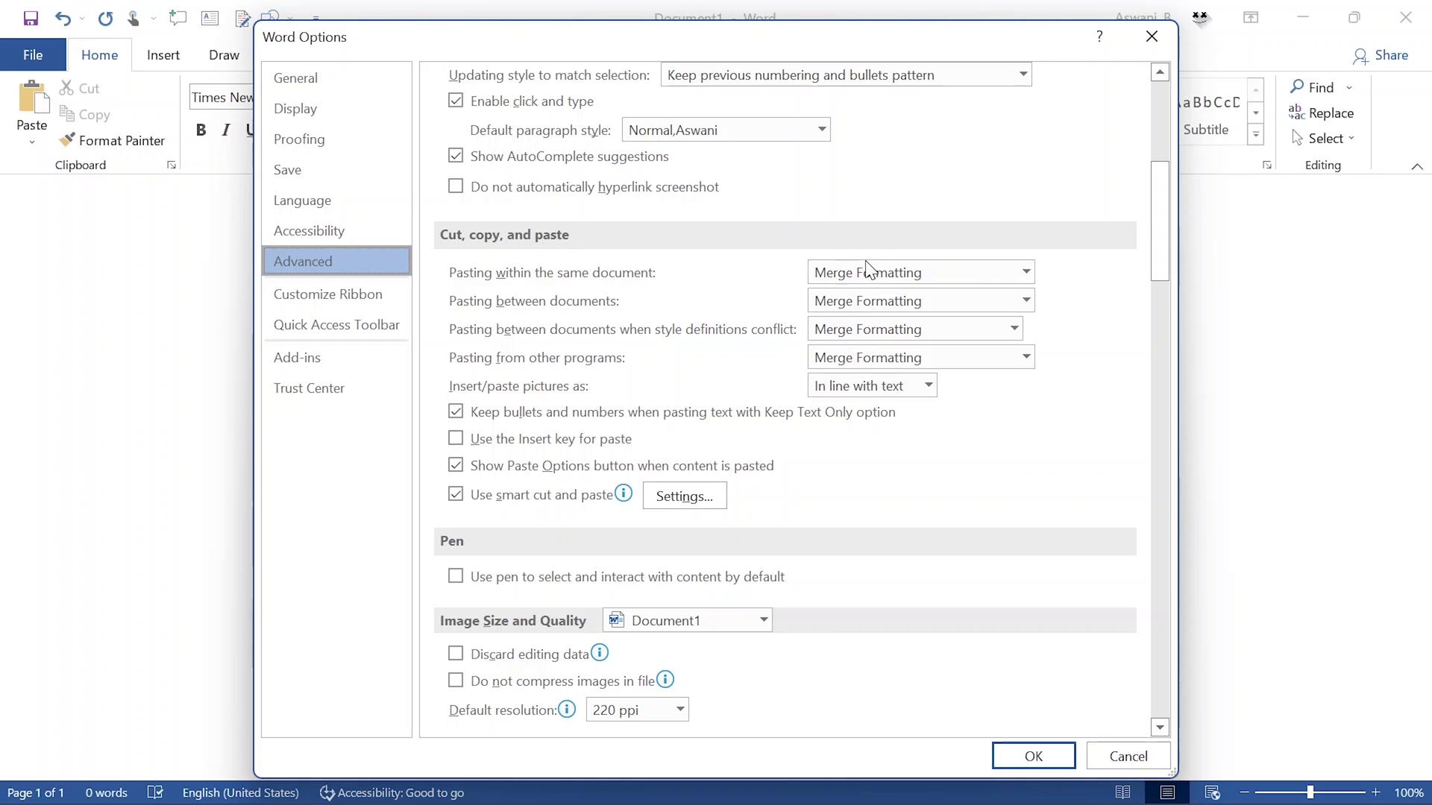
click(888, 273)
click(899, 321)
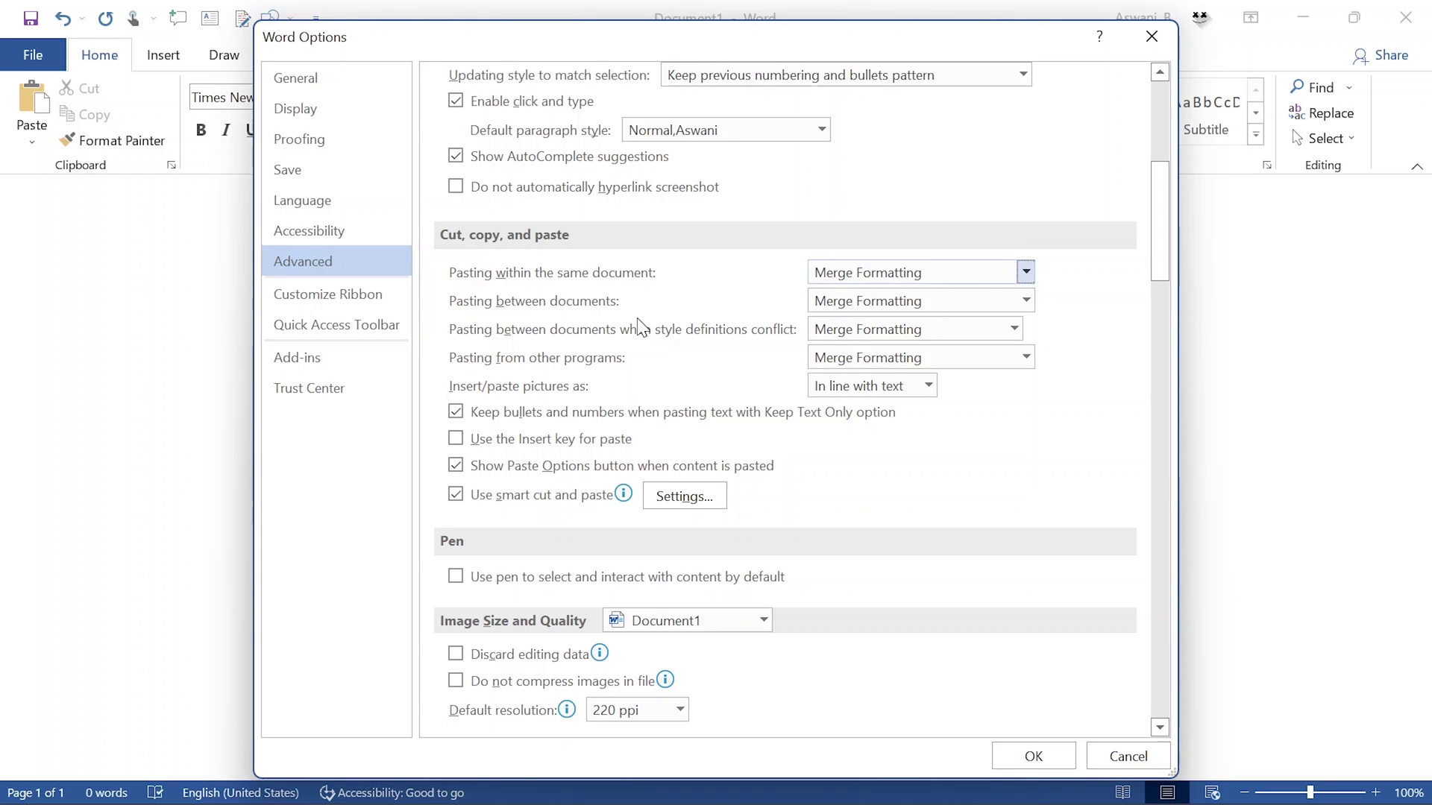
click(934, 302)
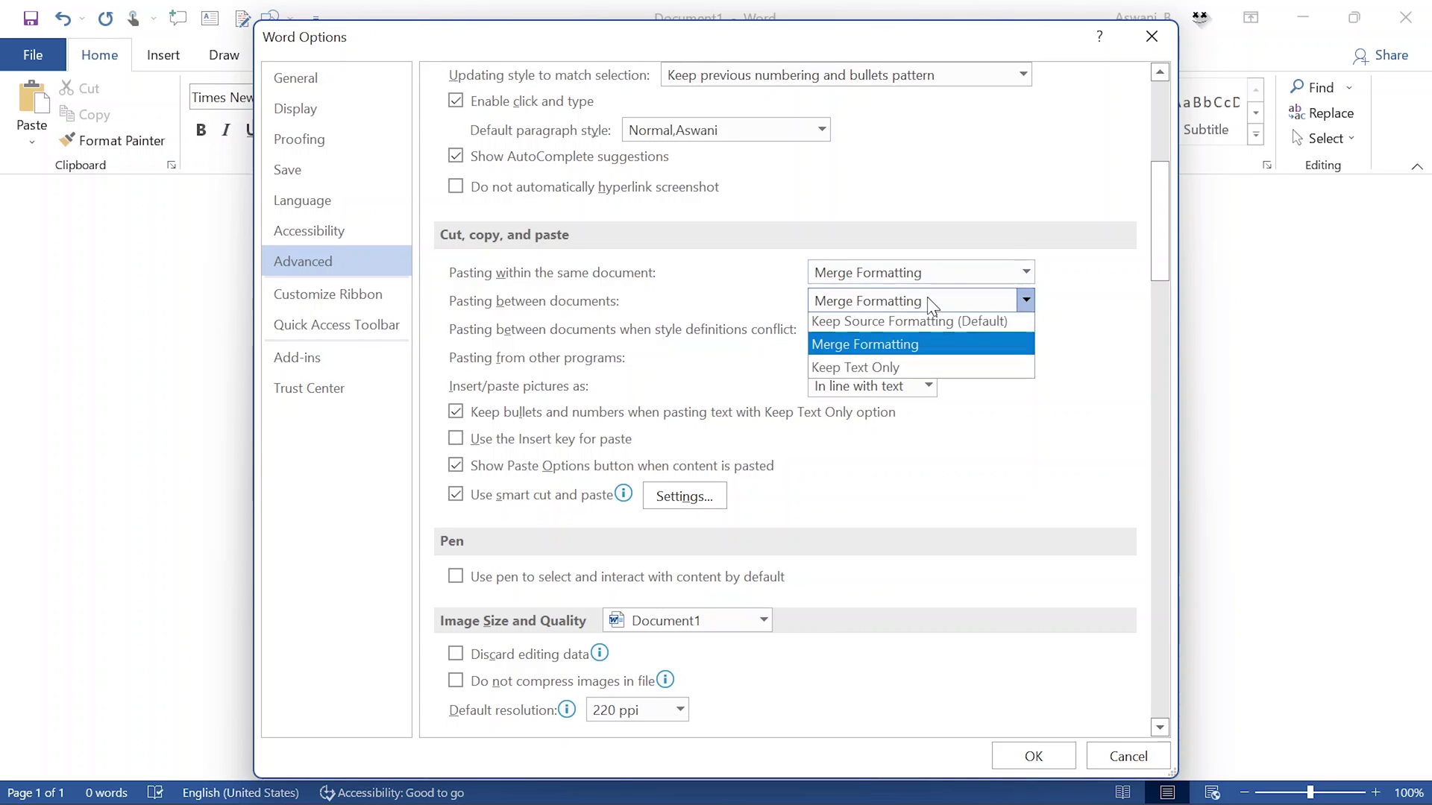
click(903, 351)
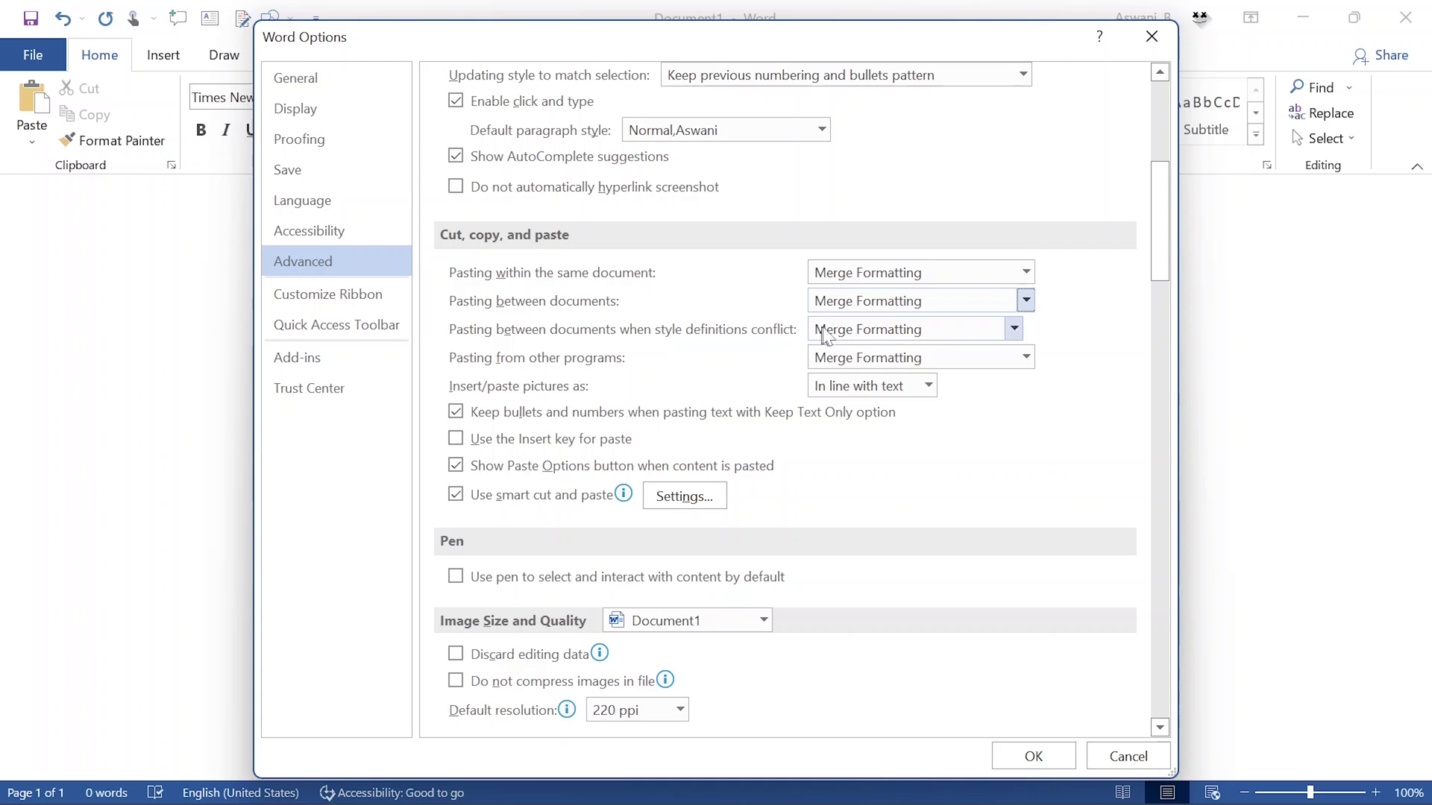
click(869, 330)
click(855, 401)
- Bring the Google Scholar citation window forward briefly, then return to Word Options
mouse_move(768, 757)
click(714, 694)
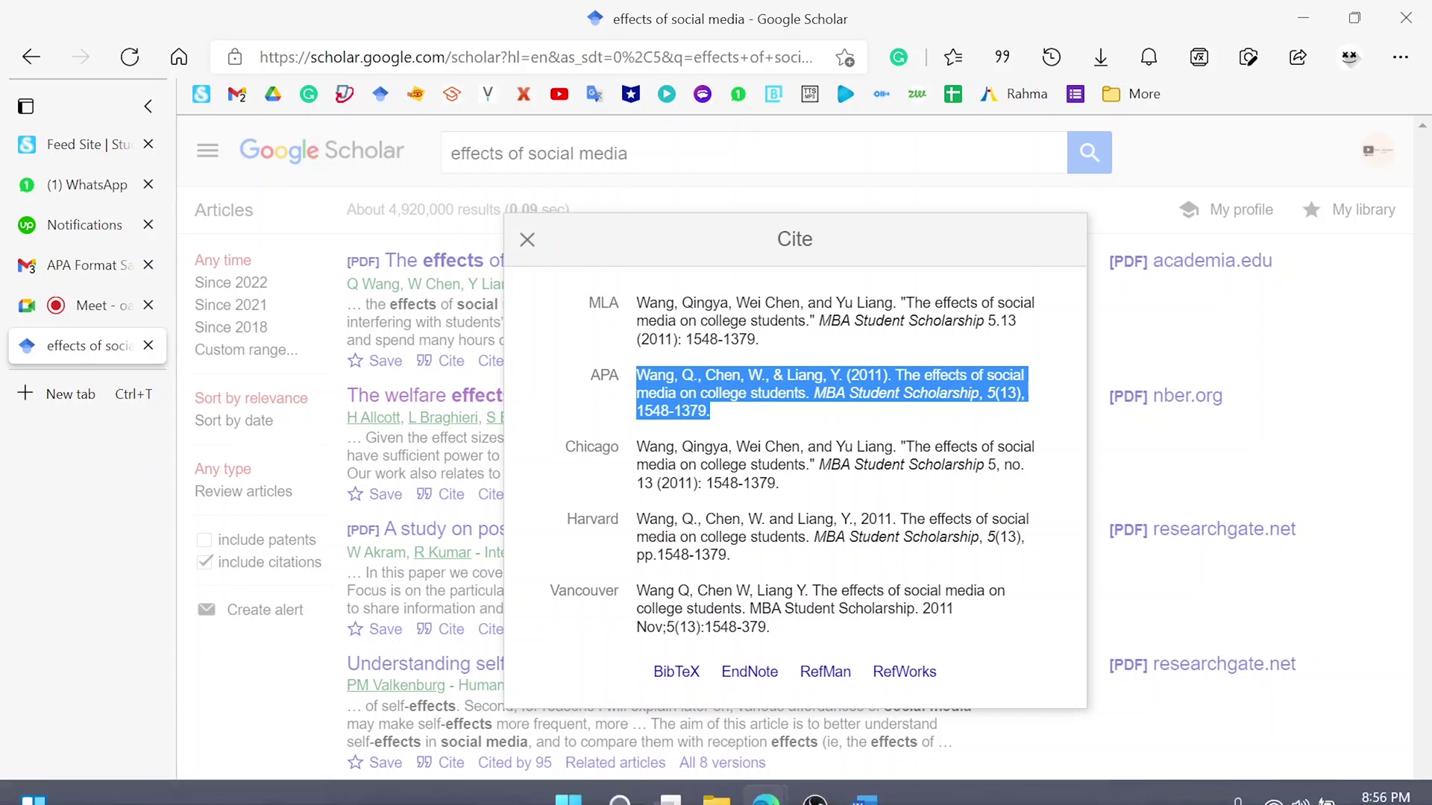
click(863, 787)
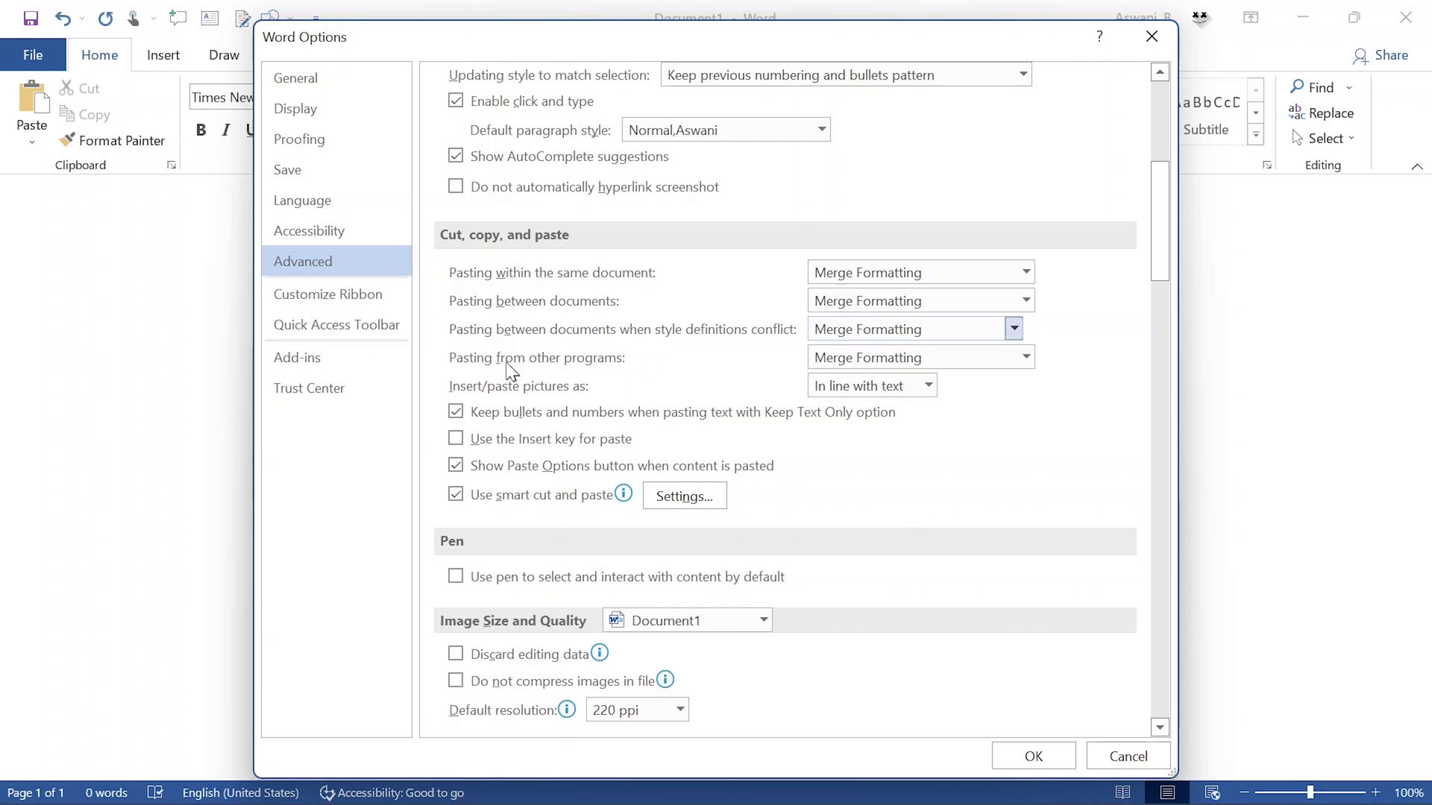
- Set pasting from other programs to Merge Formatting, keep Show Paste Options on, and confirm with OK
click(859, 365)
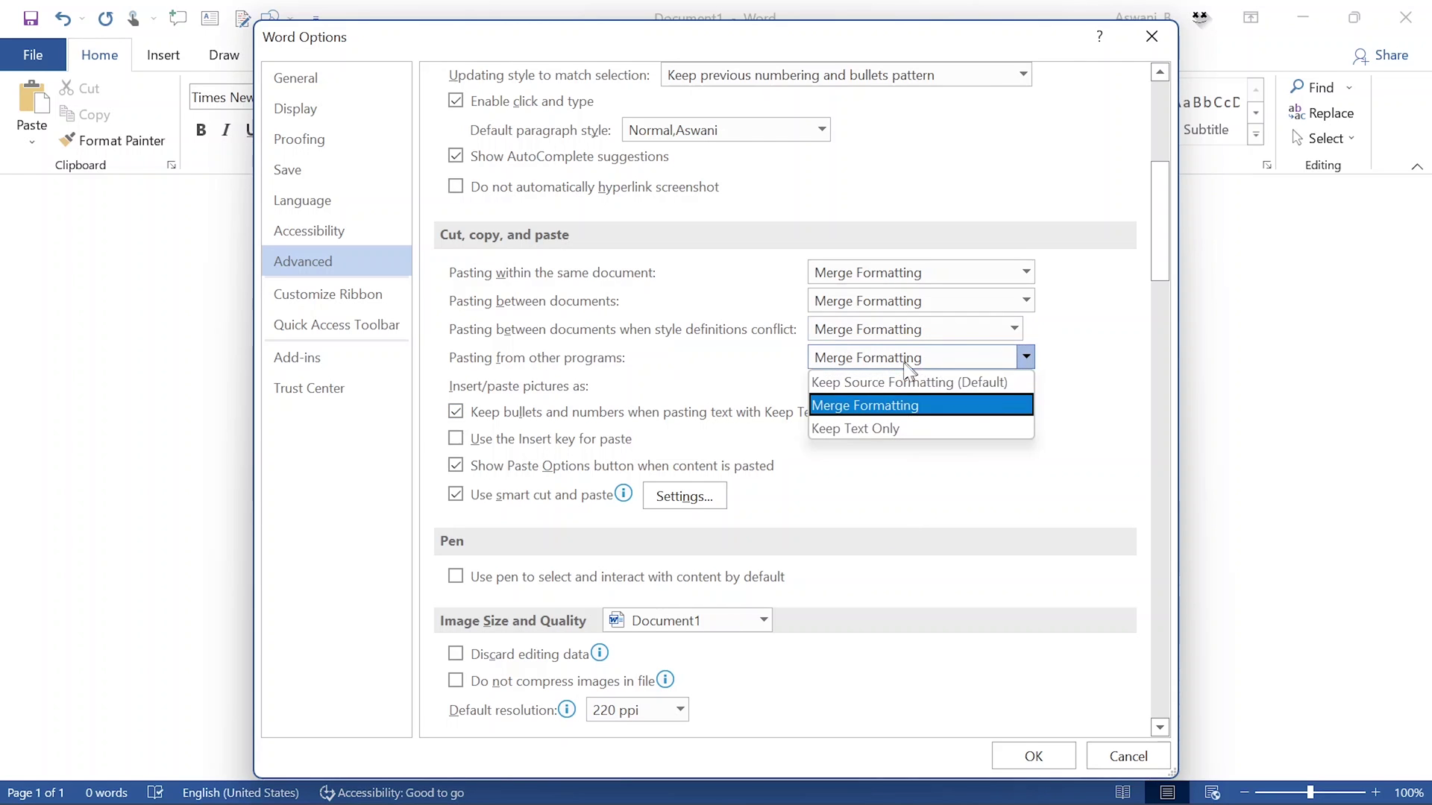
click(882, 404)
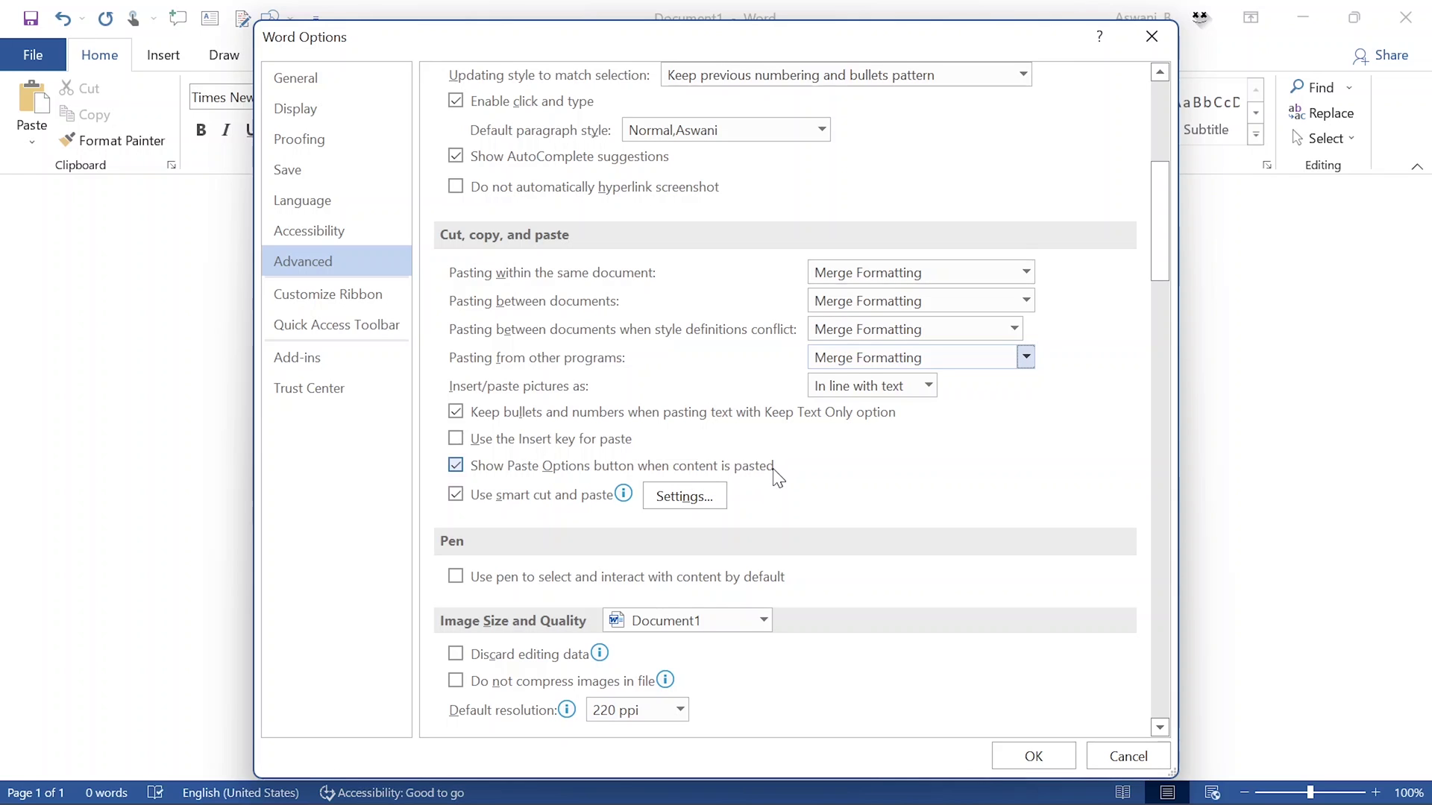
click(458, 468)
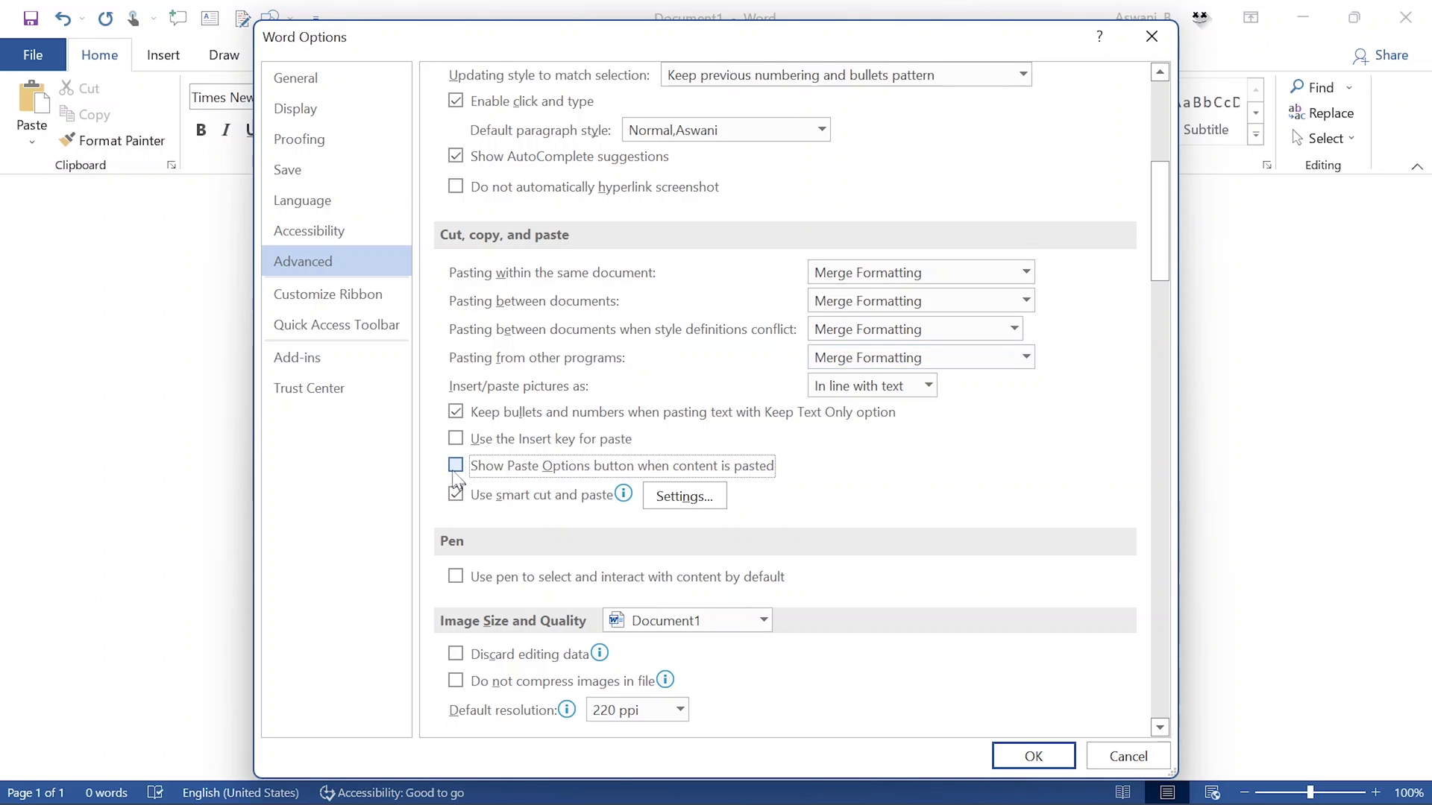
click(451, 467)
click(1033, 757)
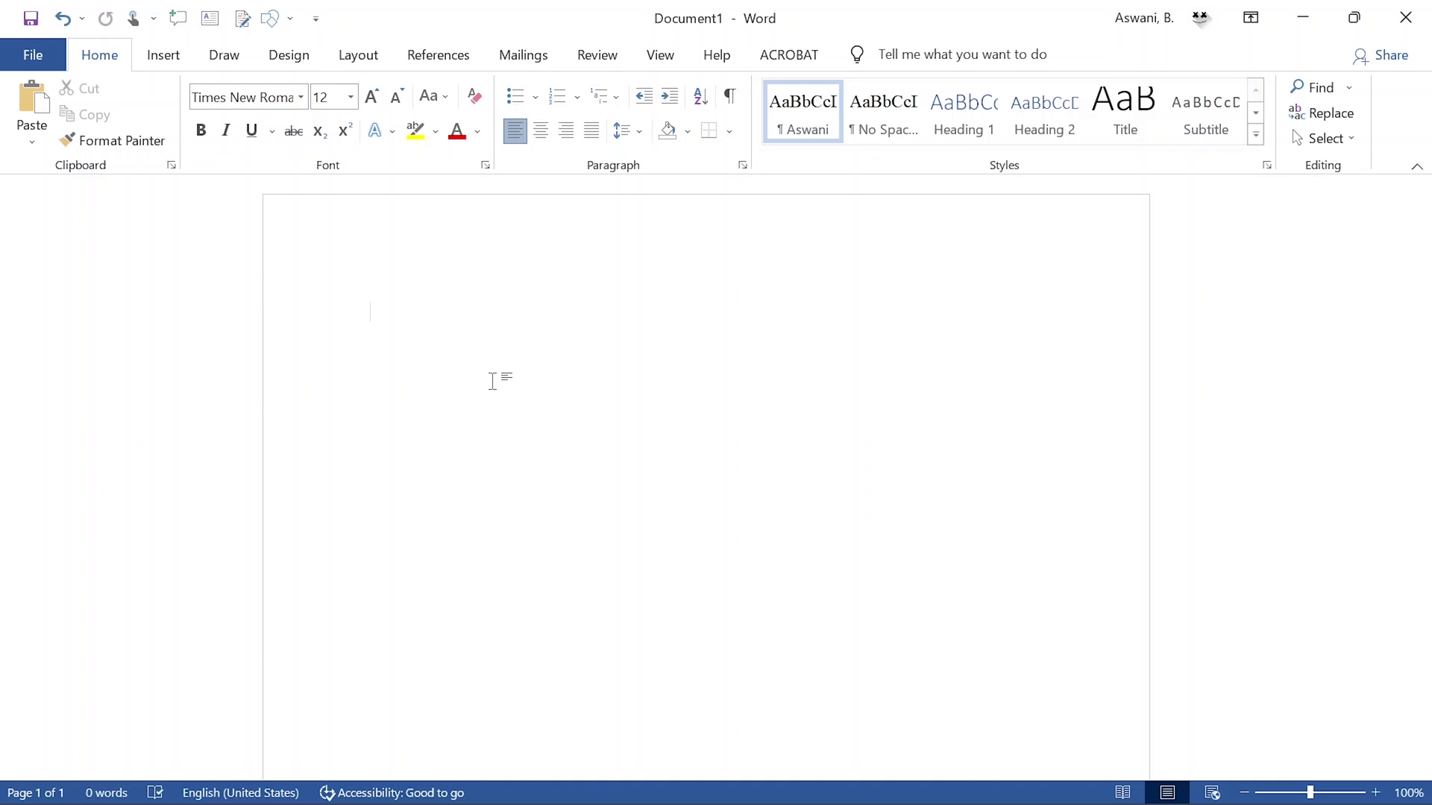
- In Google Scholar, close the first article's Cite box, then open and close the third result's citations
mouse_move(765, 790)
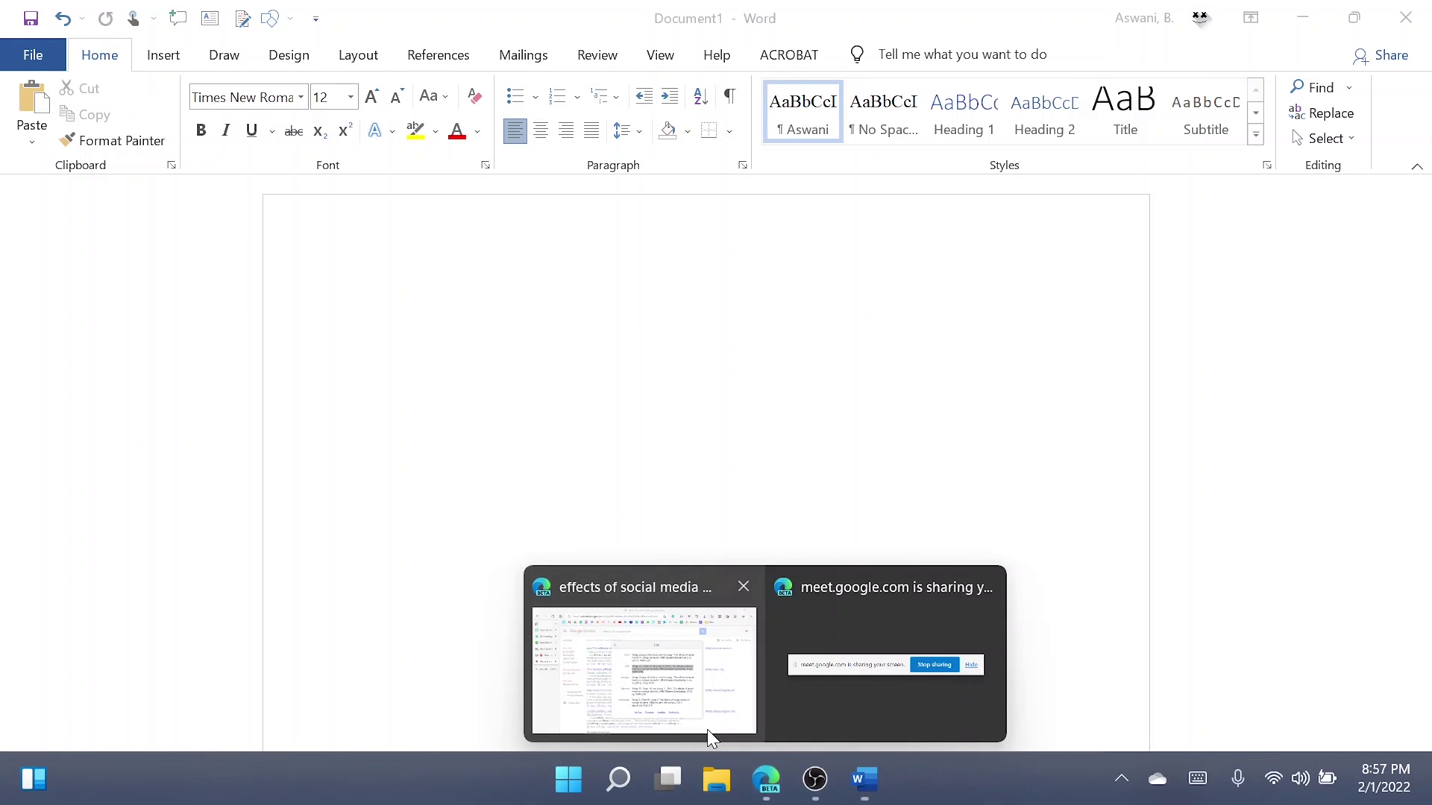
click(671, 656)
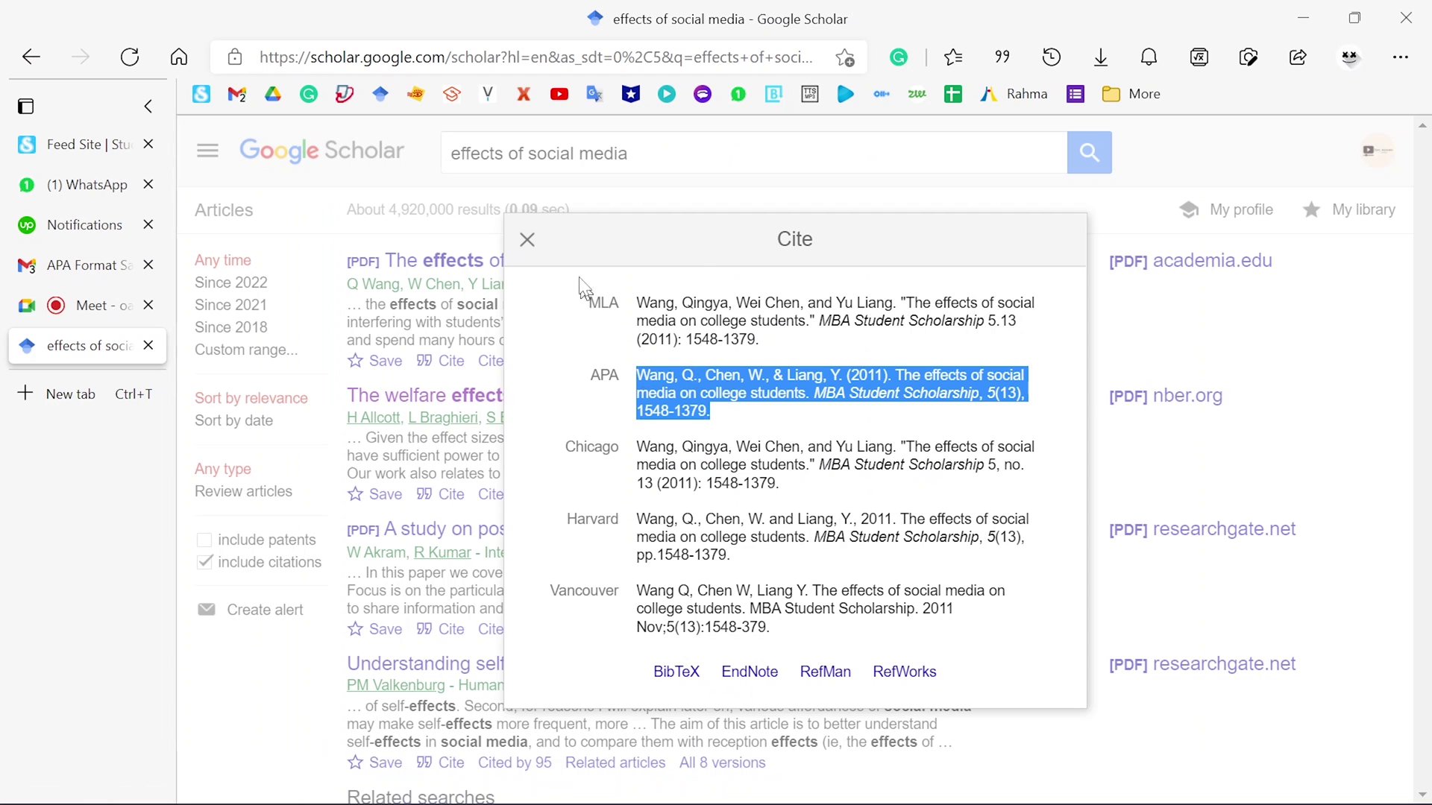
click(527, 240)
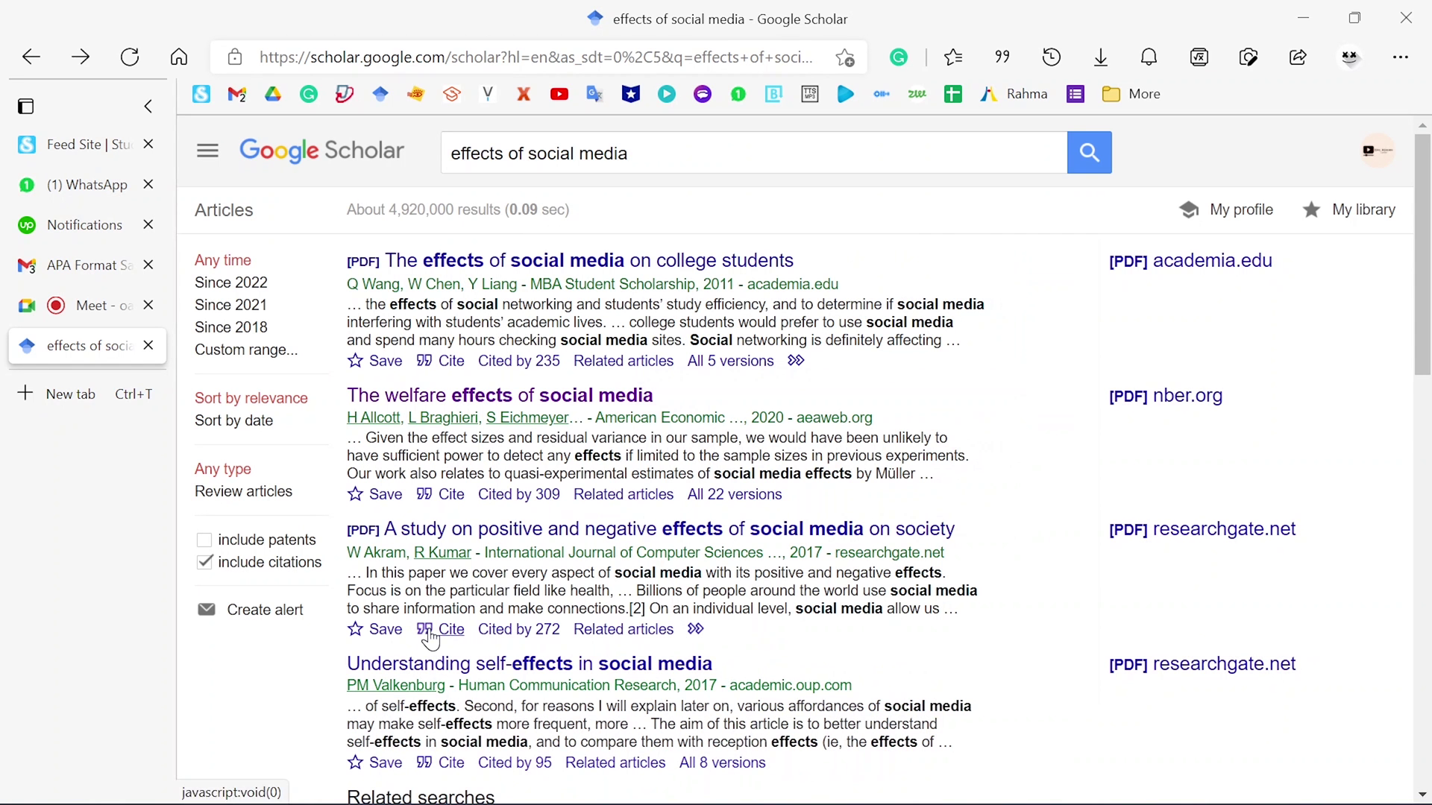
click(434, 630)
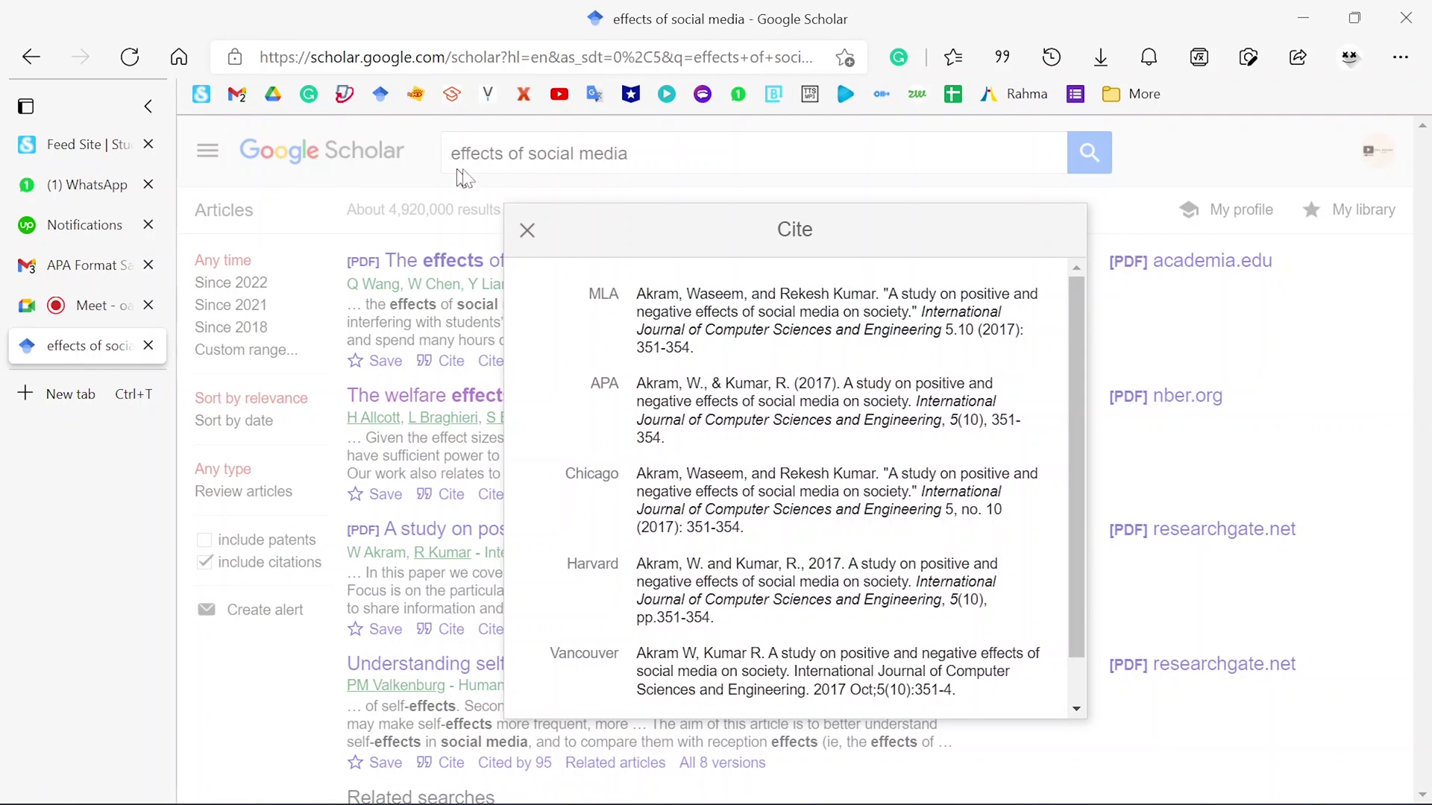
click(522, 232)
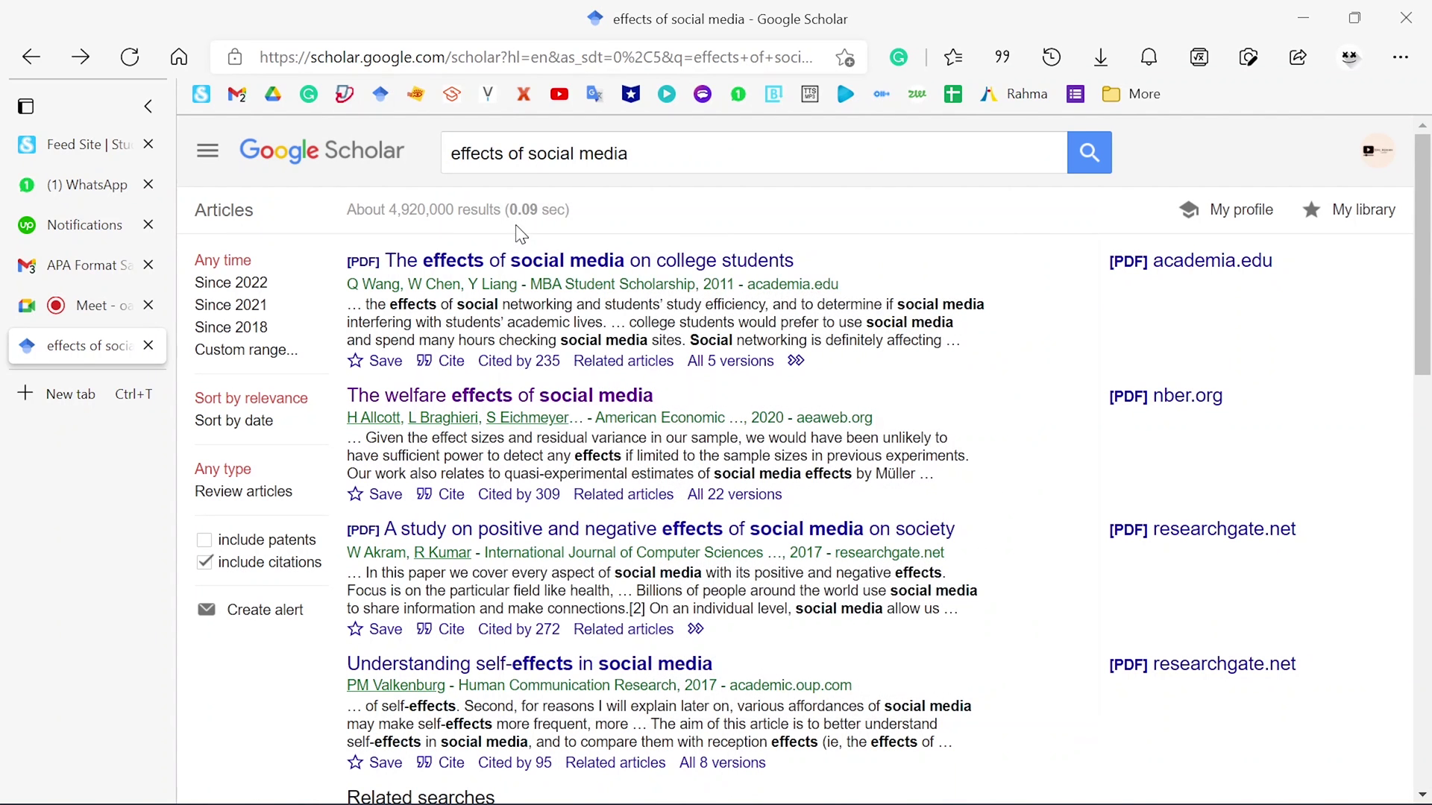